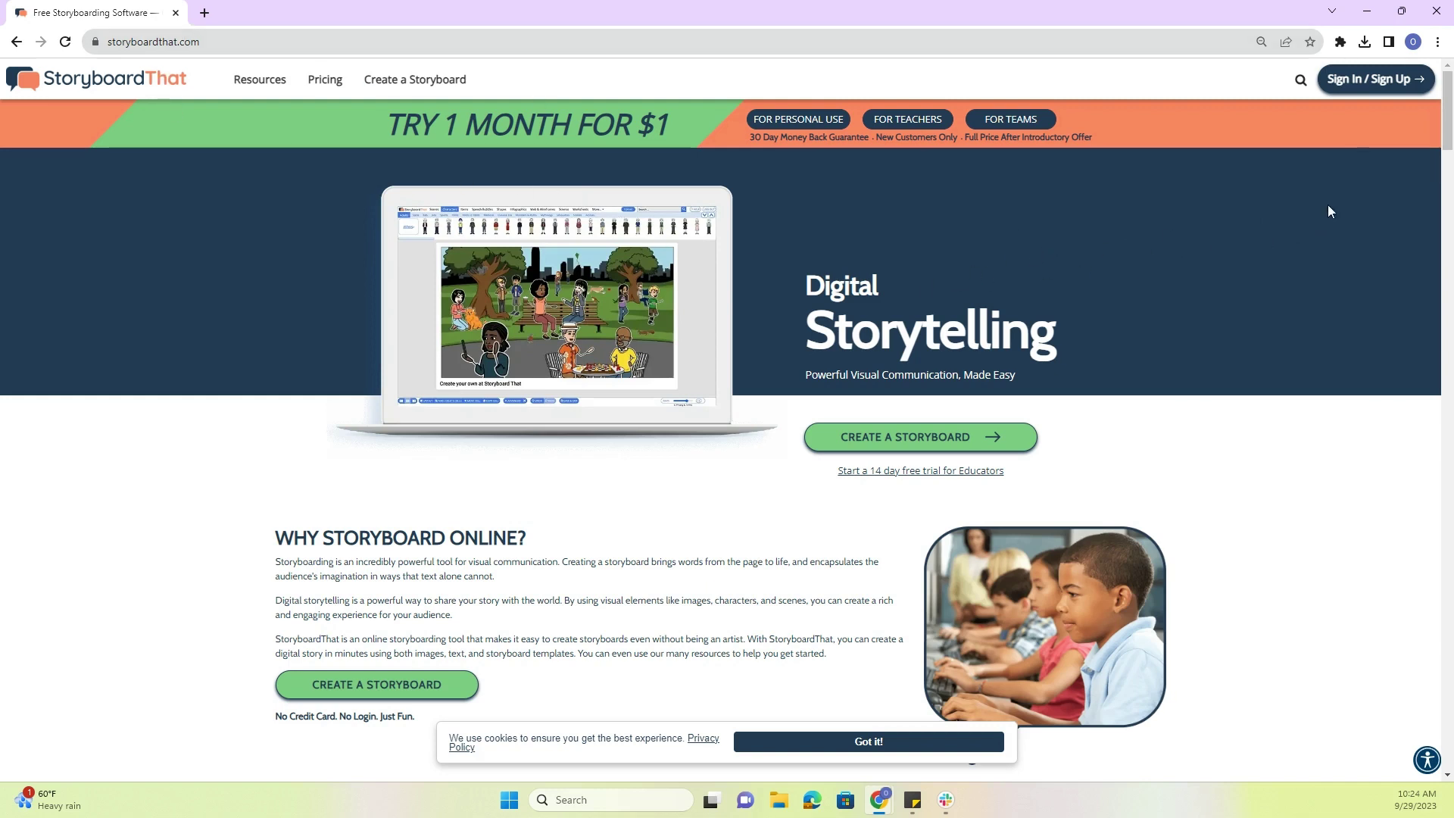
- Sign in to the teacher account using Sign In with Email and the saved credentials
{"action": "left_click", "coordinate": [1369, 85]}
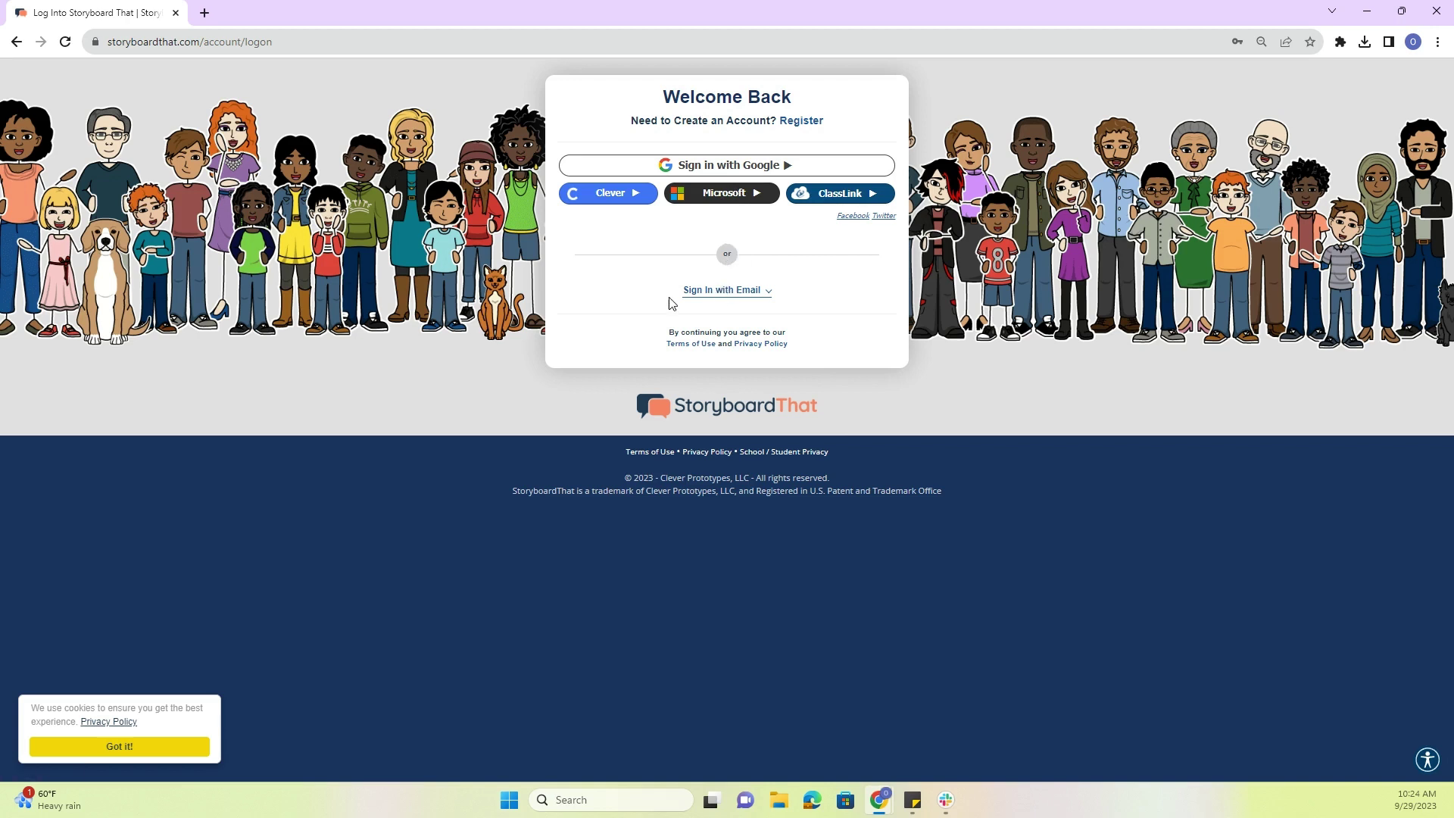
{"action": "left_click", "coordinate": [747, 300]}
{"action": "key", "text": "Return"}
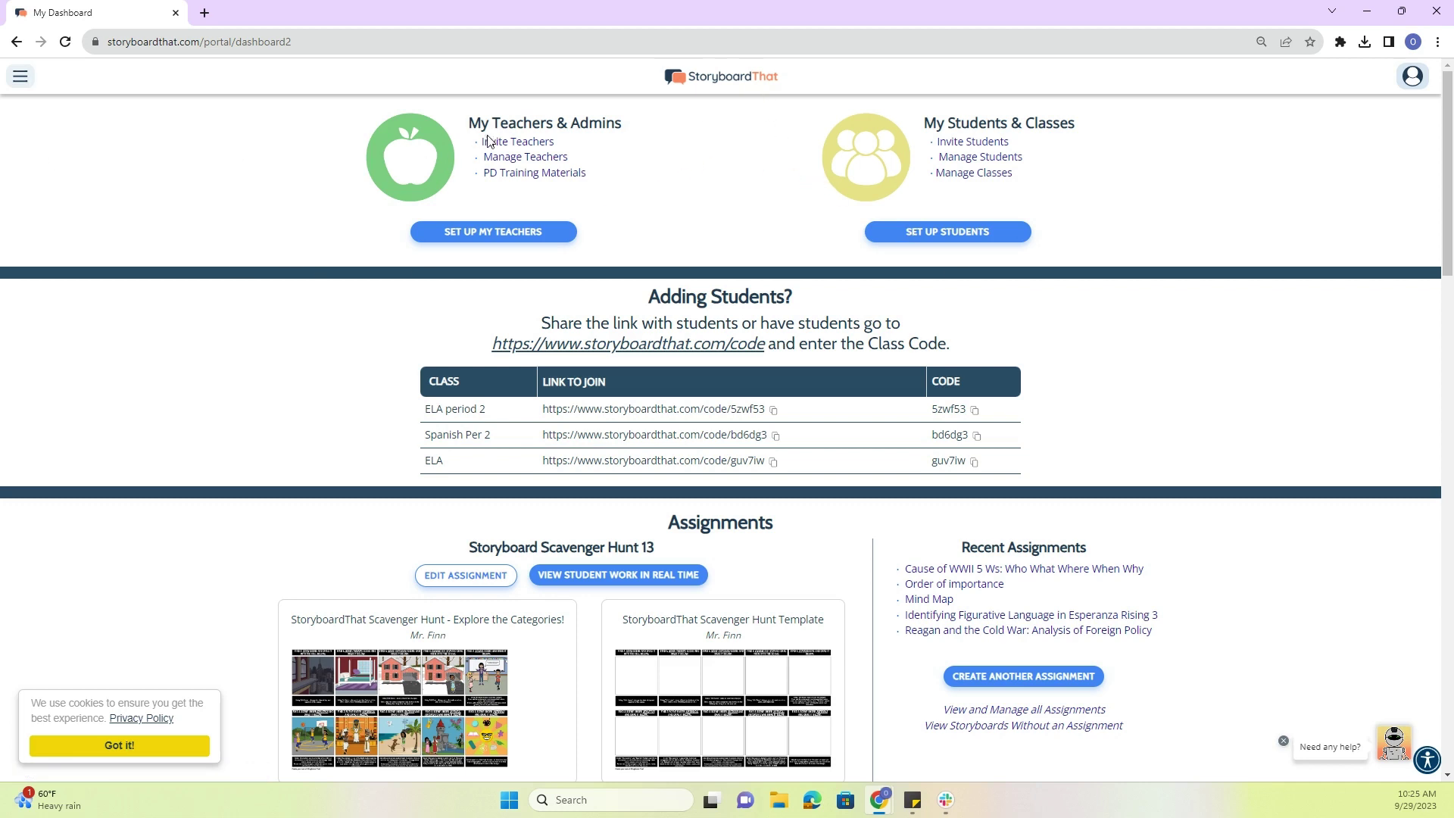
- Look over Classes and the My Students list, then start a new assignment
{"action": "left_click", "coordinate": [20, 76]}
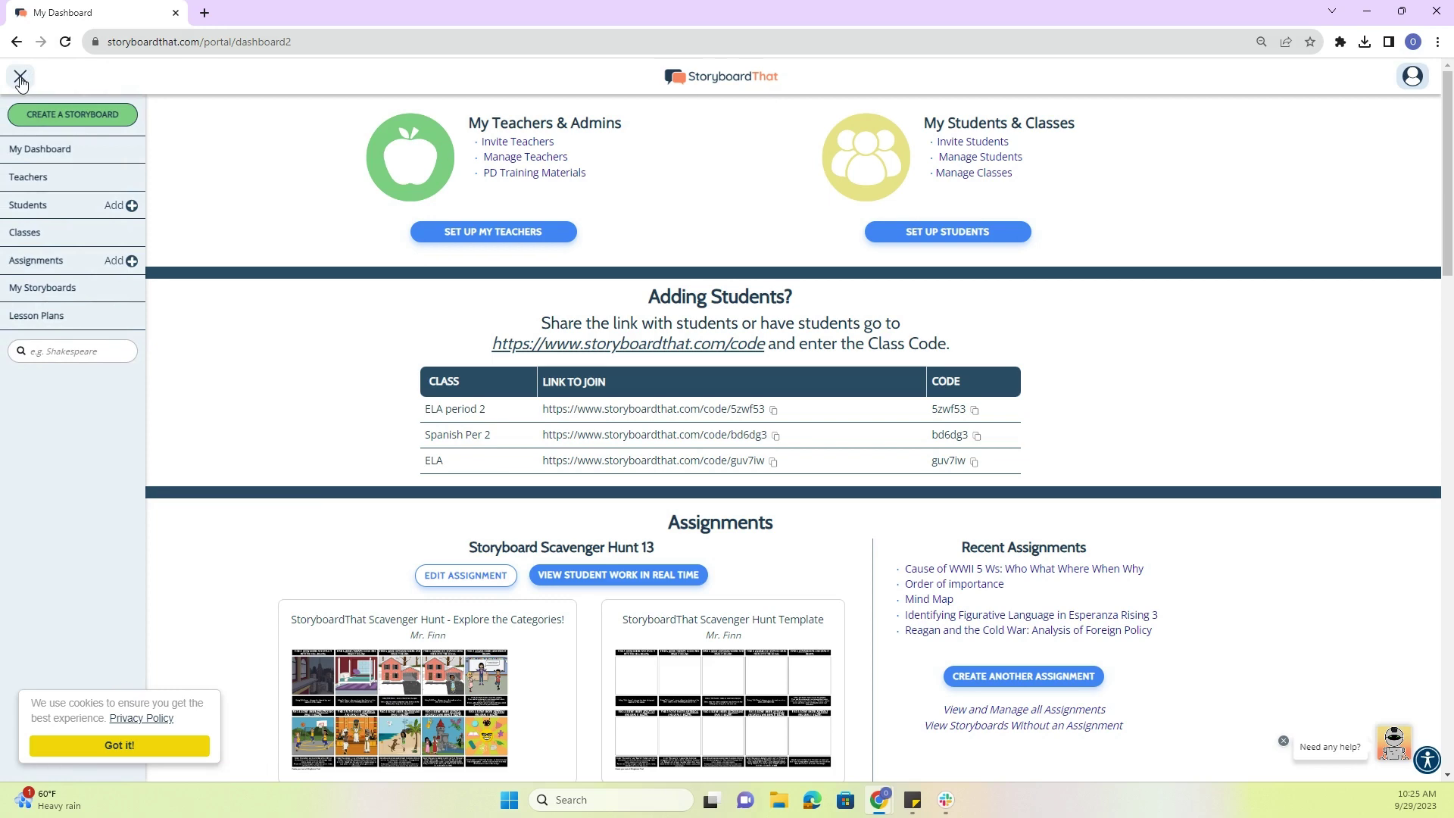
{"action": "left_click", "coordinate": [38, 233]}
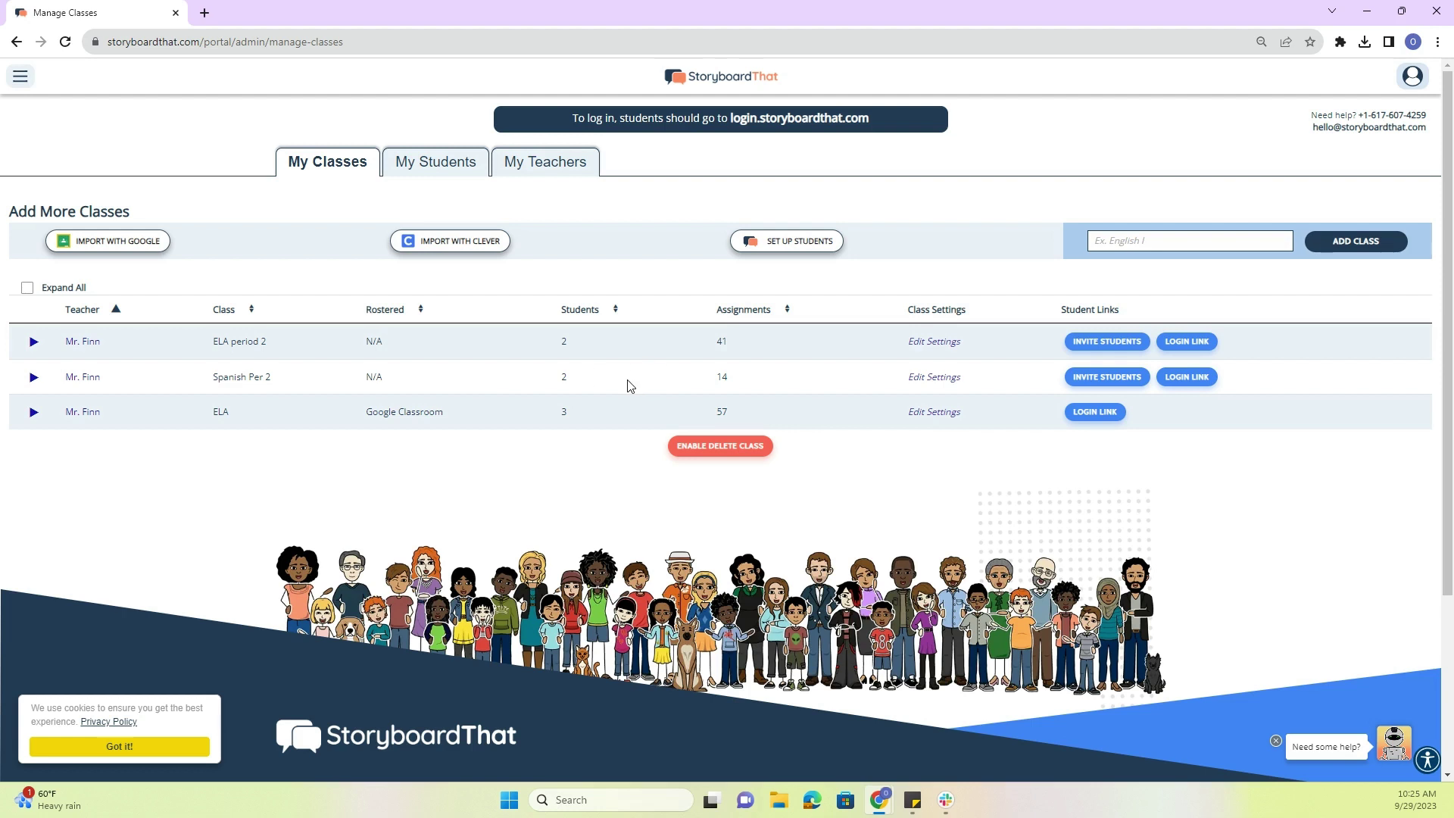
{"action": "left_click", "coordinate": [440, 182]}
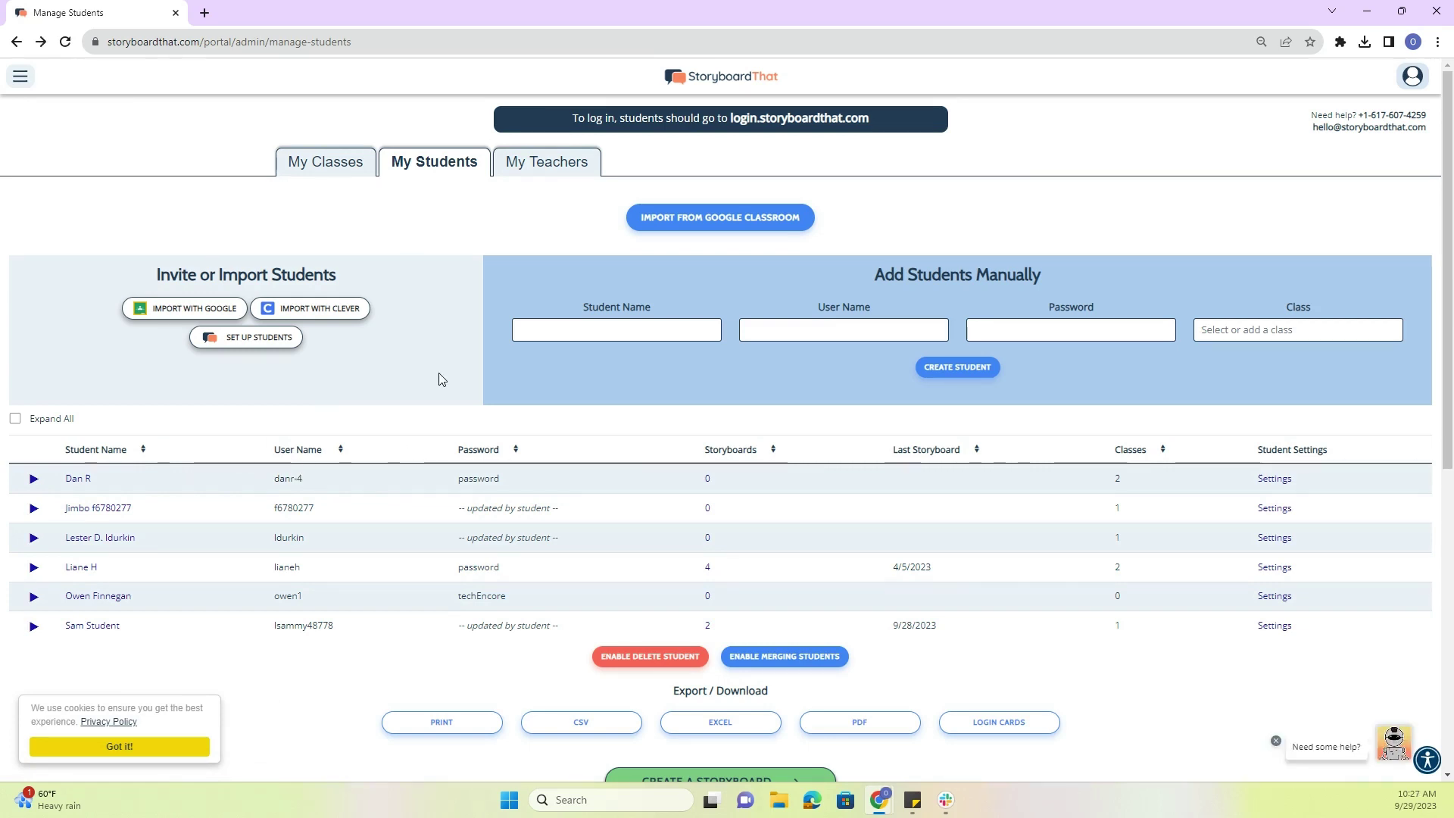
{"action": "left_click", "coordinate": [19, 76]}
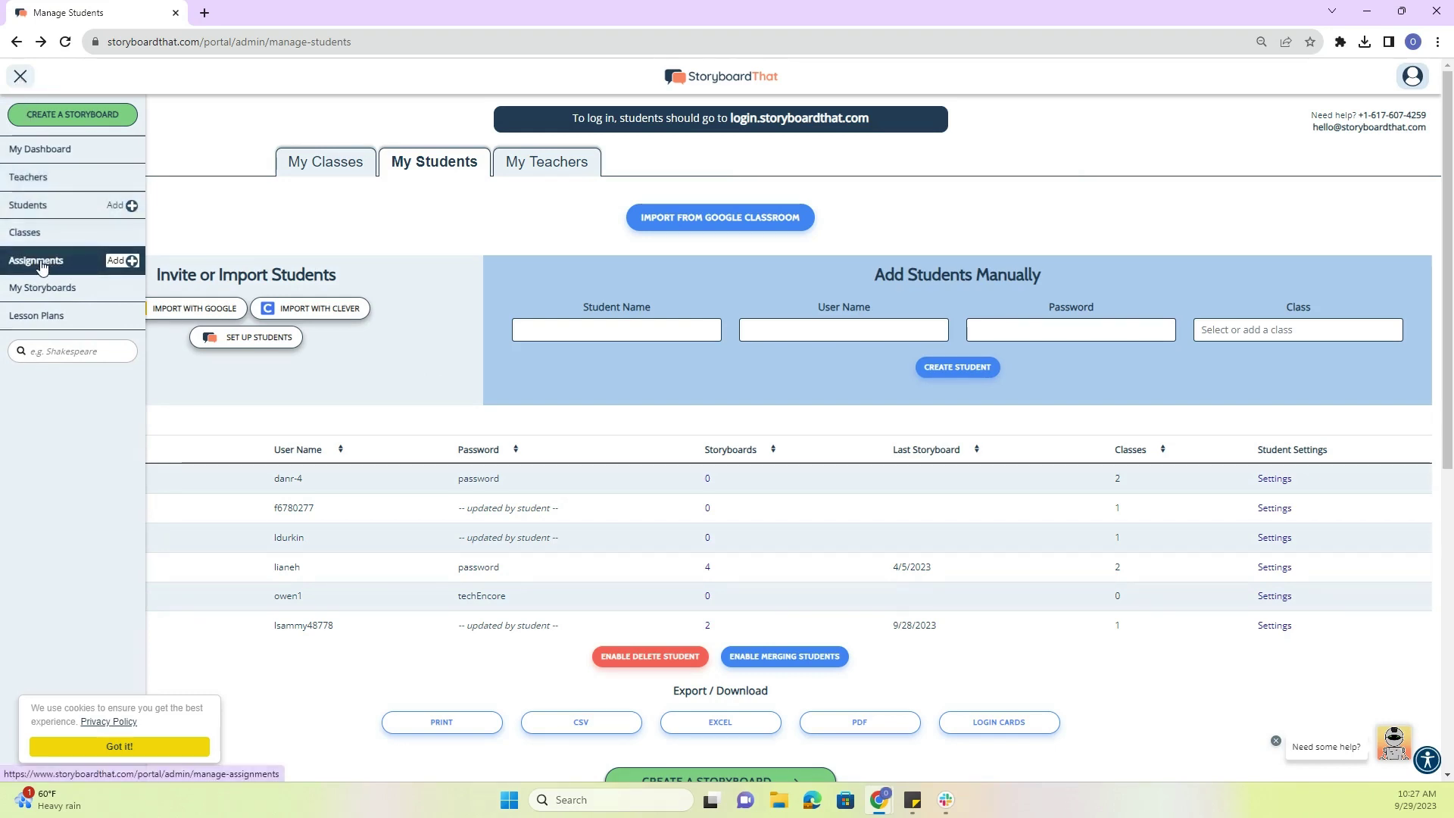
{"action": "left_click", "coordinate": [123, 264]}
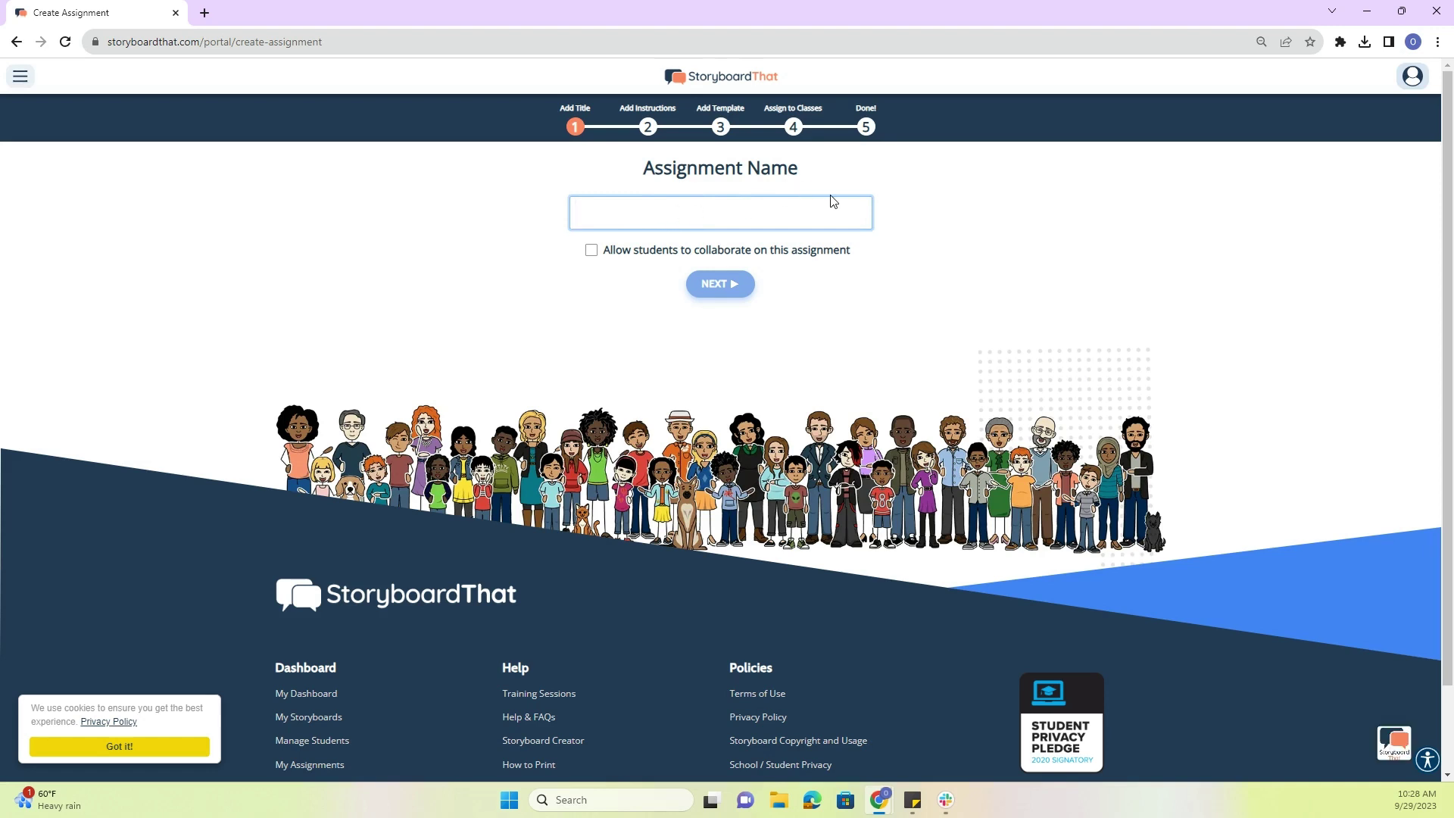
- Name the assignment 'Classwork 9/29', allow collaboration, keep the default instructions and skip the template
{"action": "type", "text": "lasswor"}
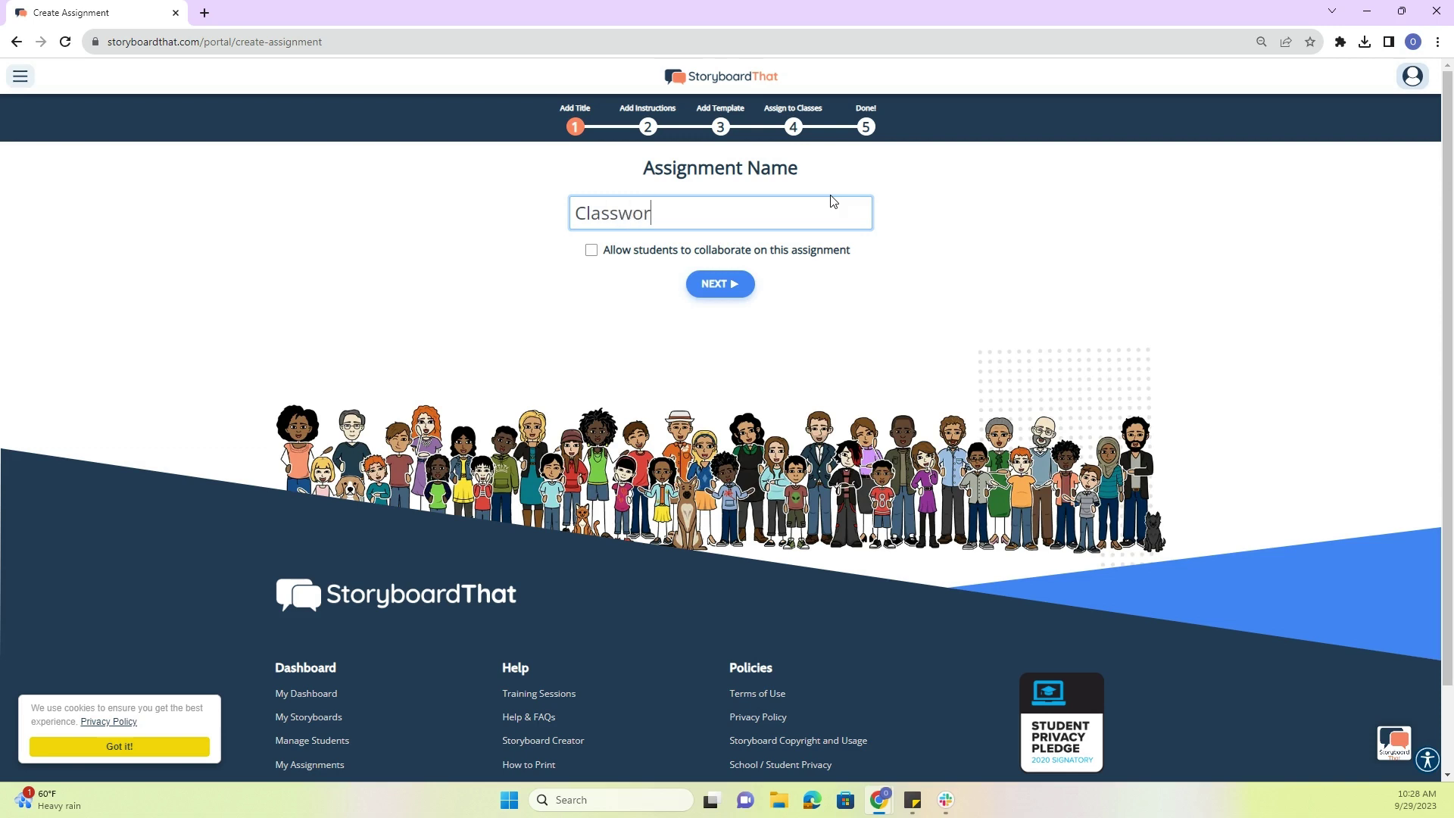
{"action": "type", "text": "k 9/29"}
{"action": "left_click", "coordinate": [592, 250]}
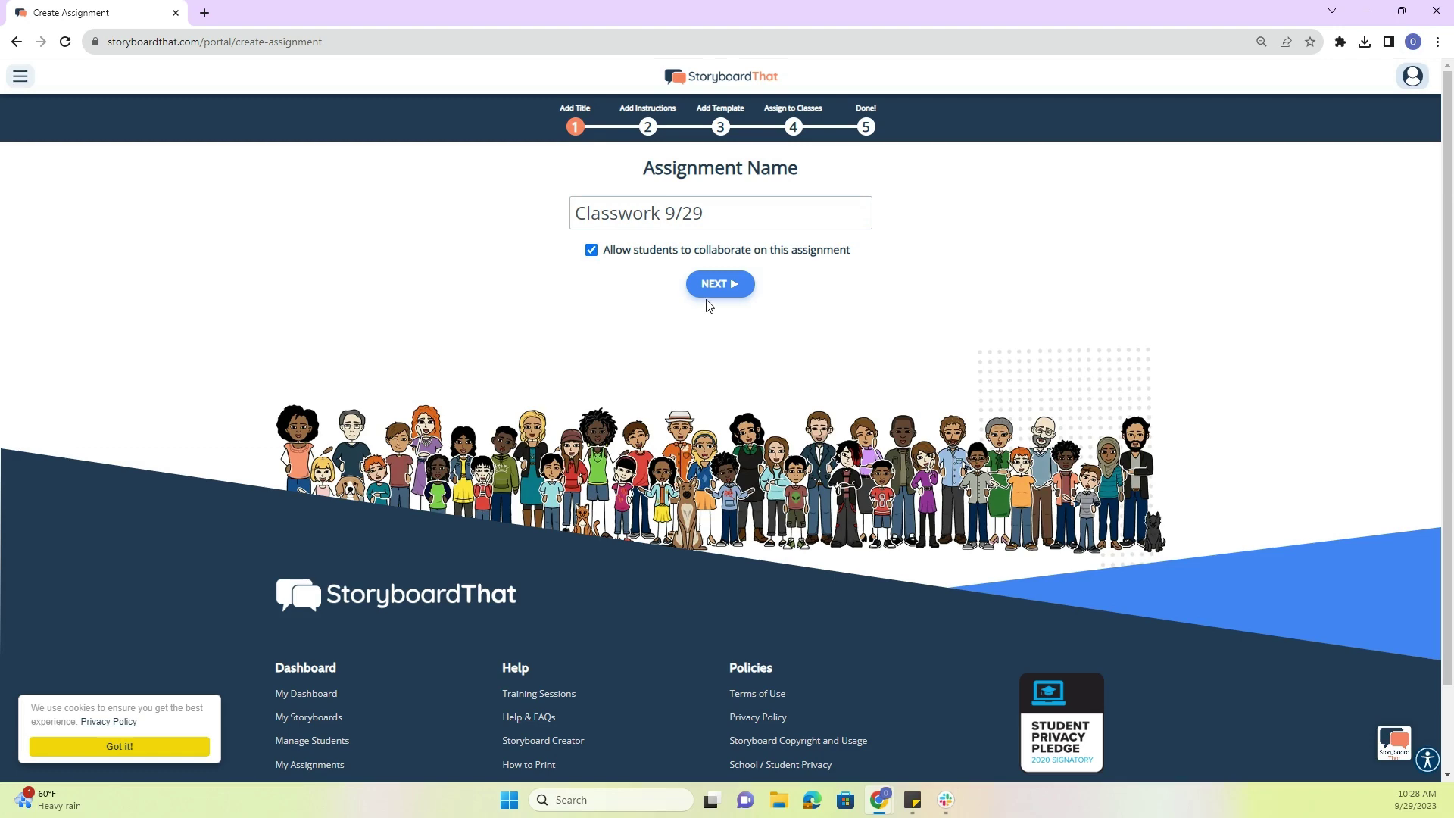
{"action": "left_click", "coordinate": [734, 291]}
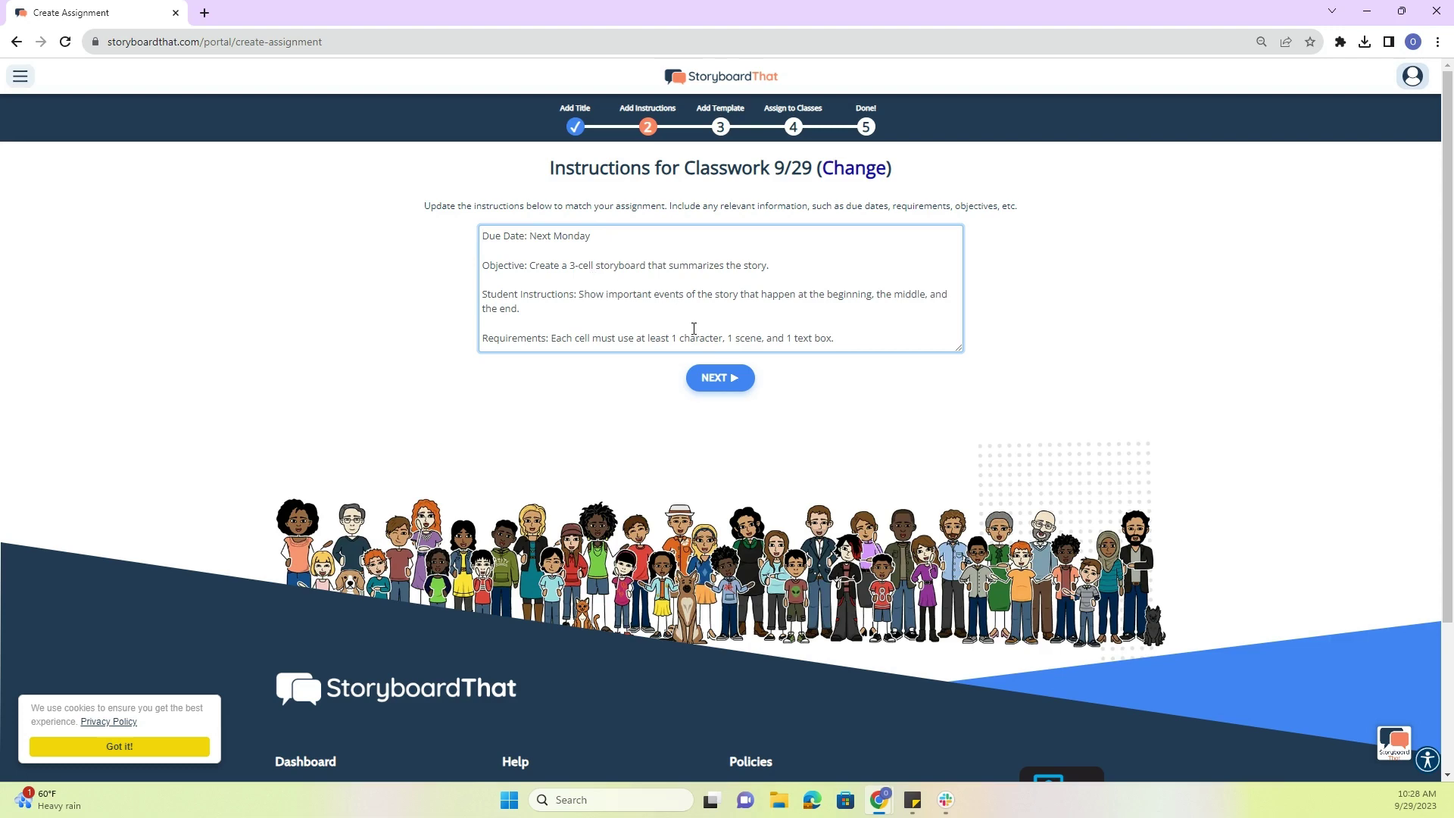
{"action": "left_click", "coordinate": [727, 386]}
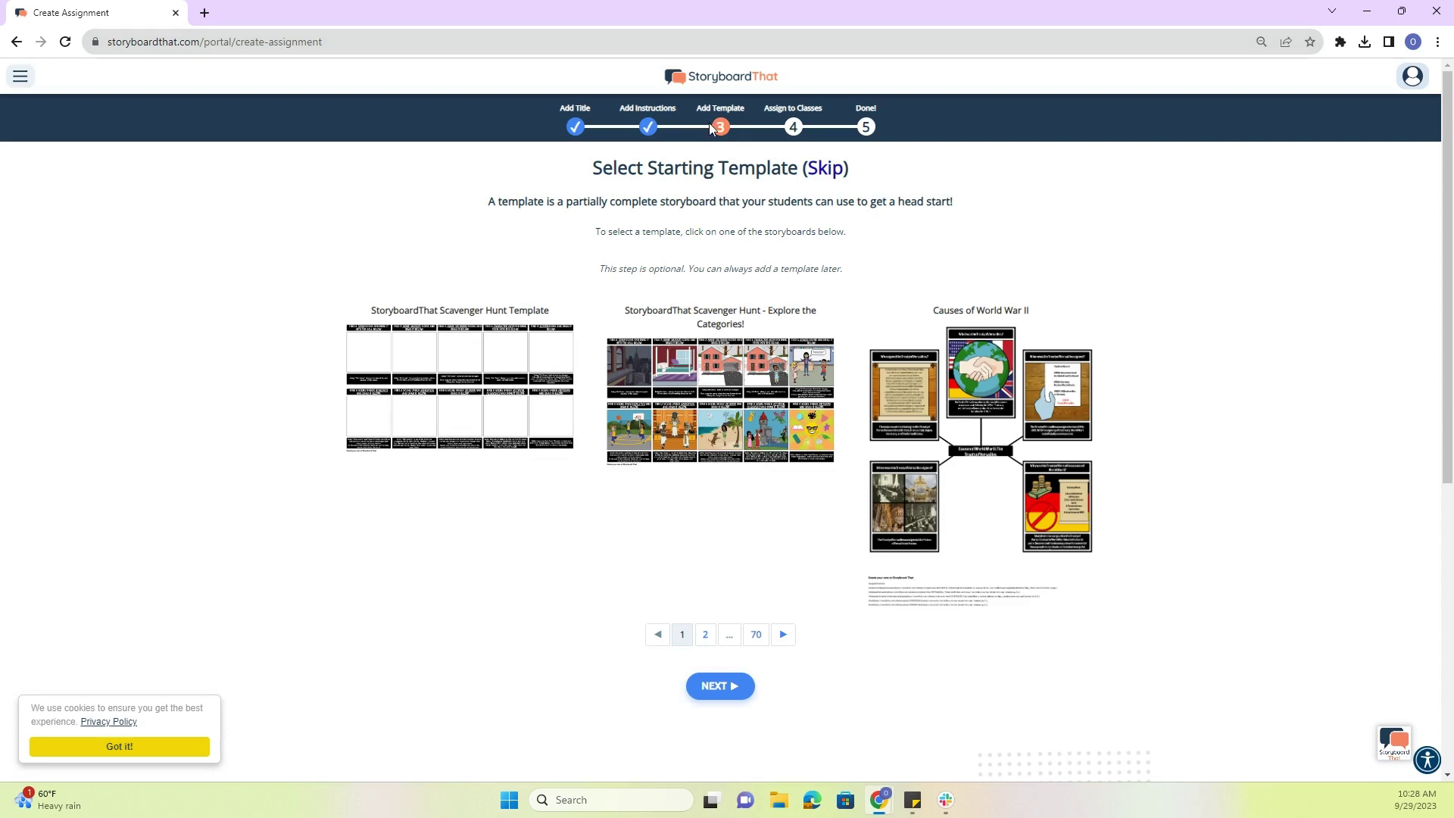
{"action": "left_click", "coordinate": [825, 169]}
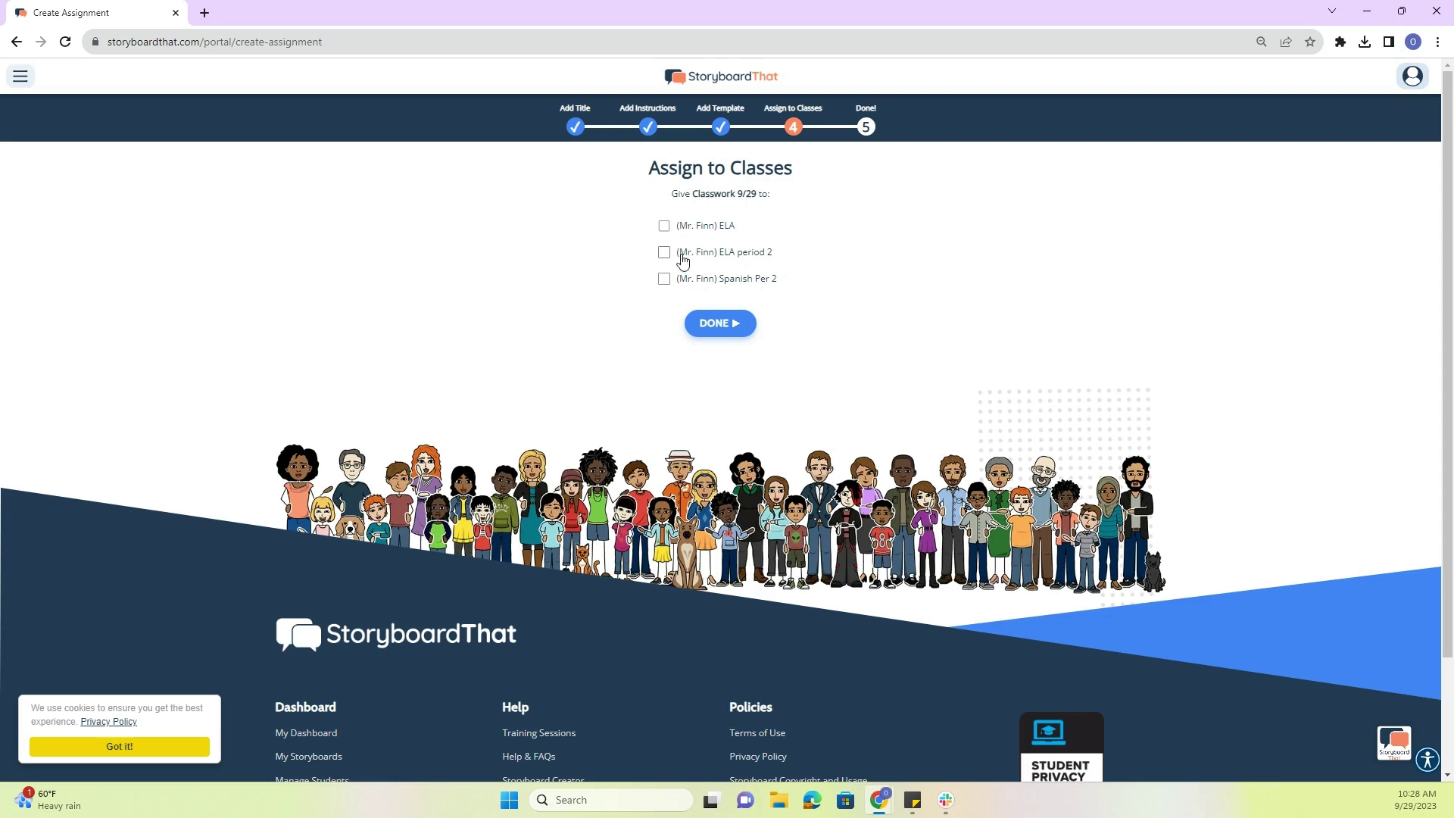
- Assign it to ELA, ELA period 2 and Spanish Per 2, and open its settings
{"action": "left_click", "coordinate": [664, 225]}
{"action": "left_click", "coordinate": [664, 252]}
{"action": "left_click", "coordinate": [664, 279]}
{"action": "left_click", "coordinate": [714, 324]}
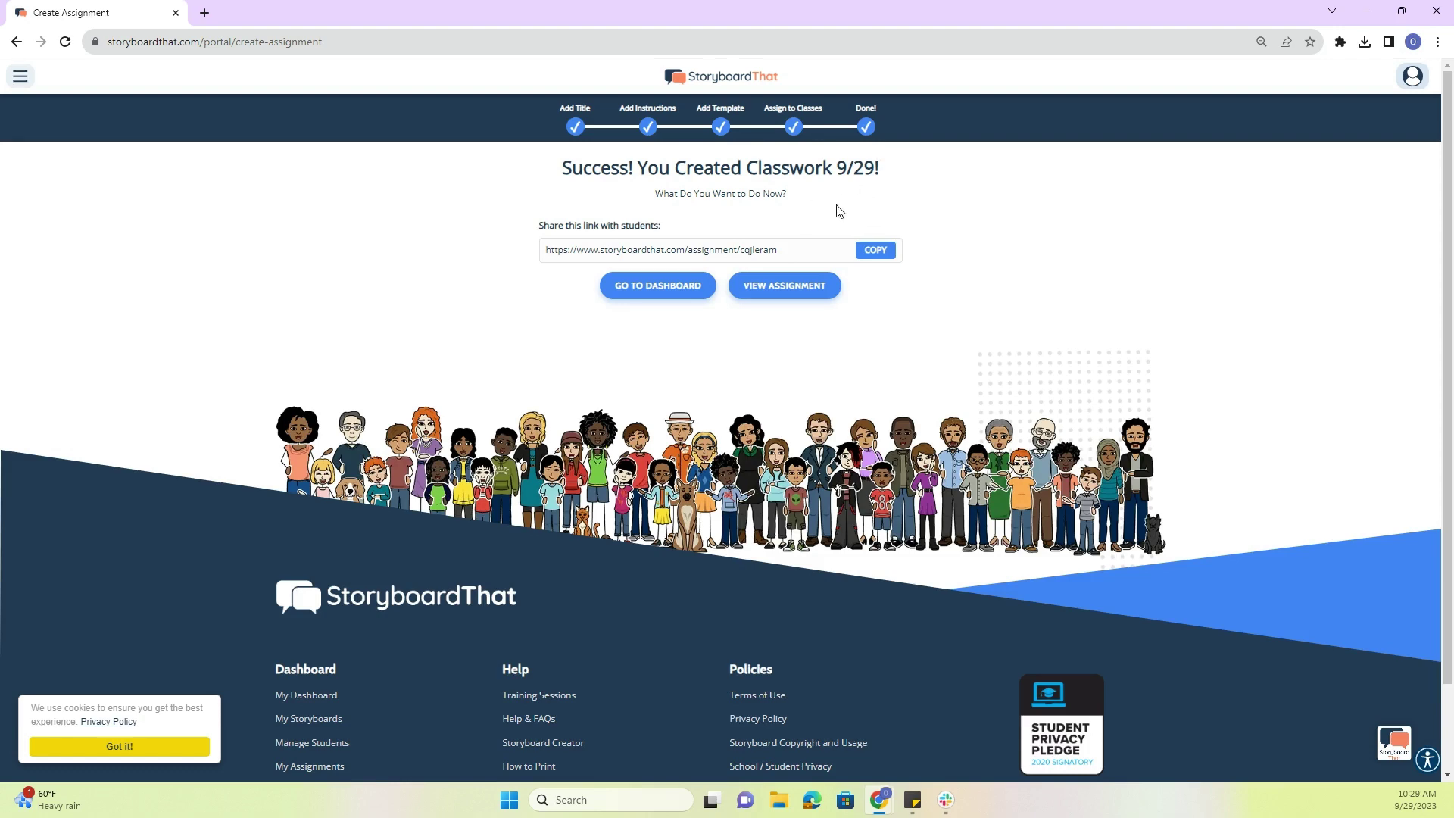
{"action": "left_click", "coordinate": [814, 292]}
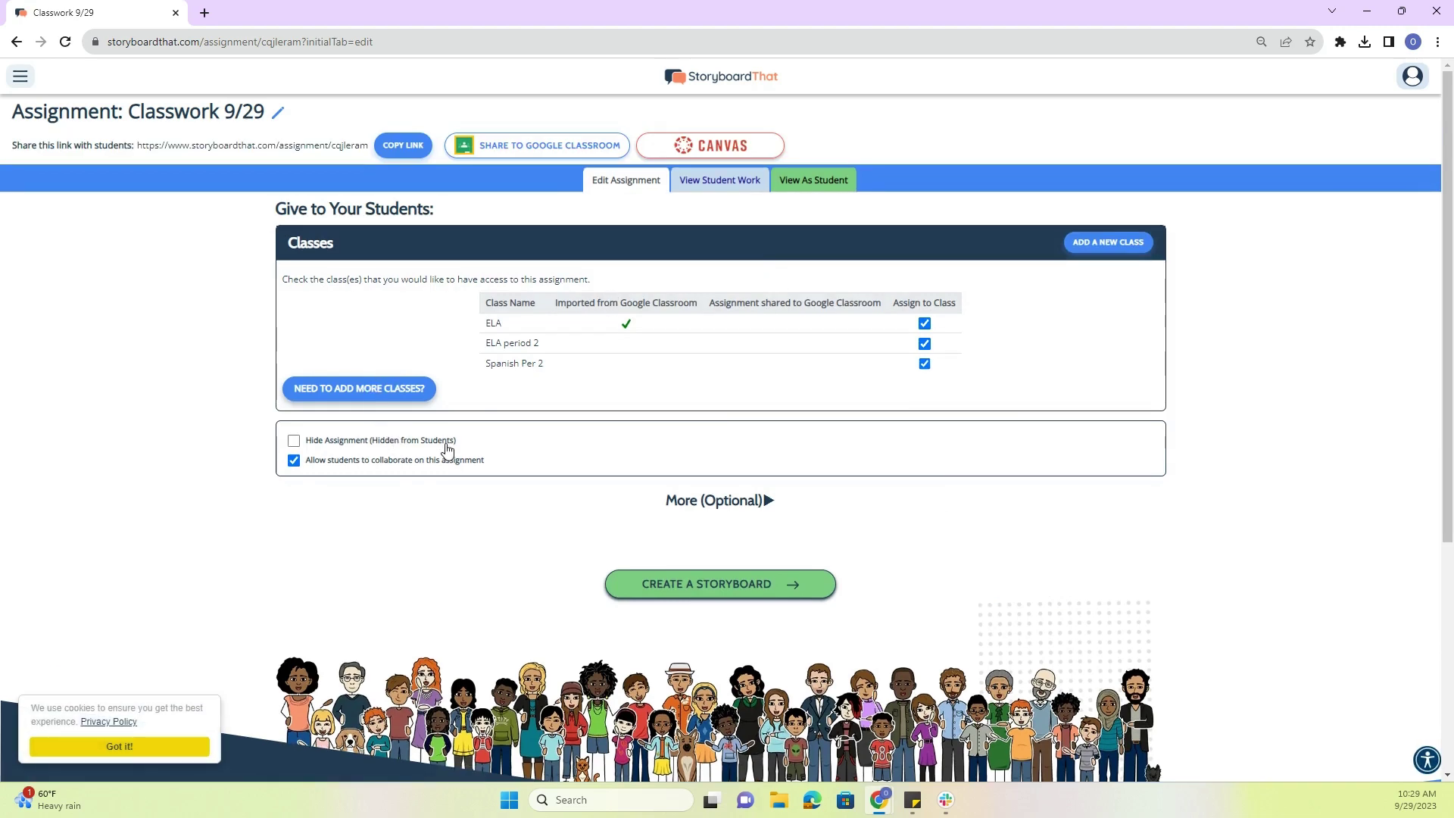
- Create a new template storyboard titled 'template 9/29' from the assignment's More (Optional) section
{"action": "left_click", "coordinate": [701, 498]}
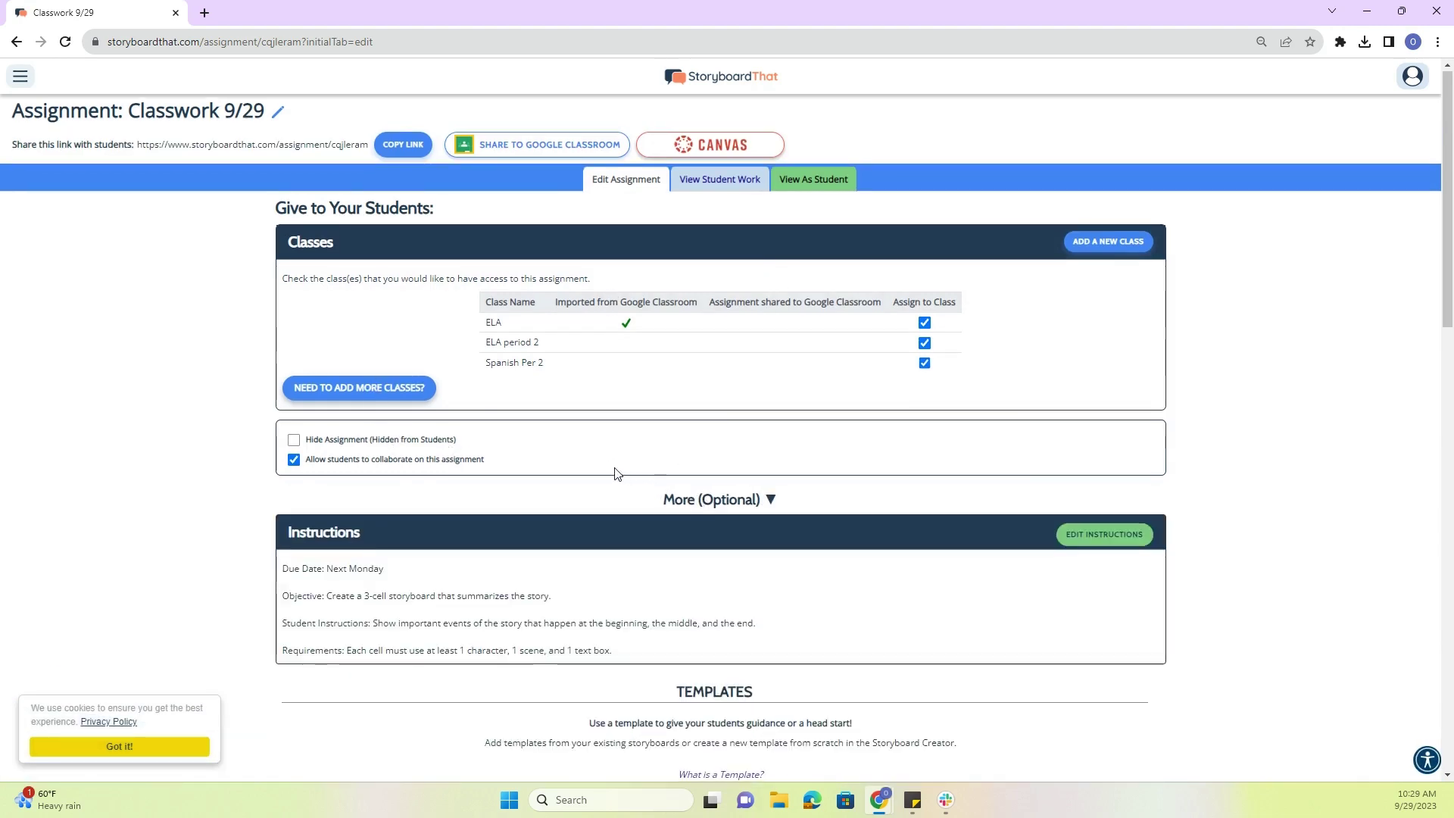
{"action": "scroll", "coordinate": [609, 465], "scroll_direction": "down", "scroll_amount": 5}
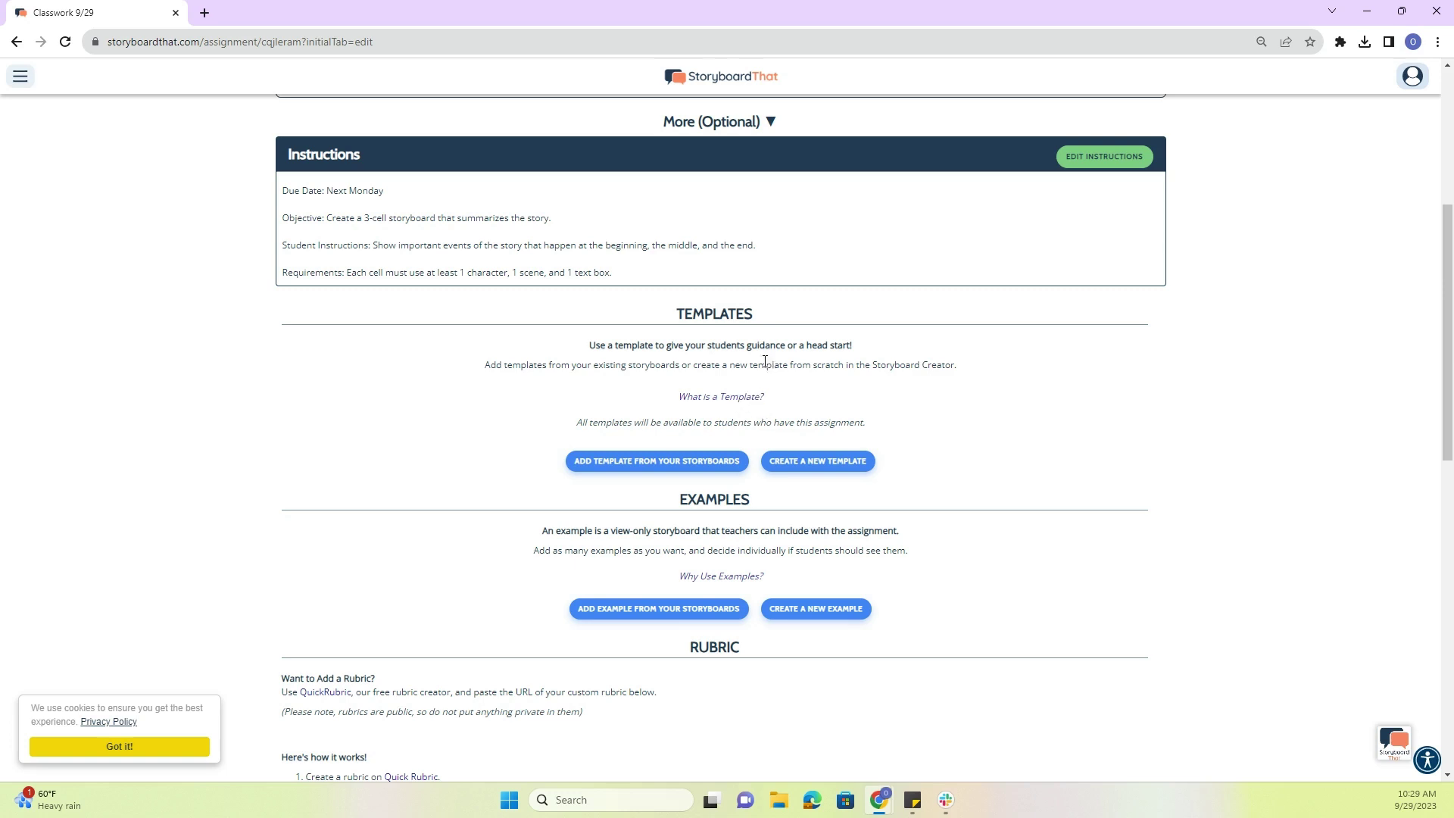
{"action": "left_click", "coordinate": [816, 464]}
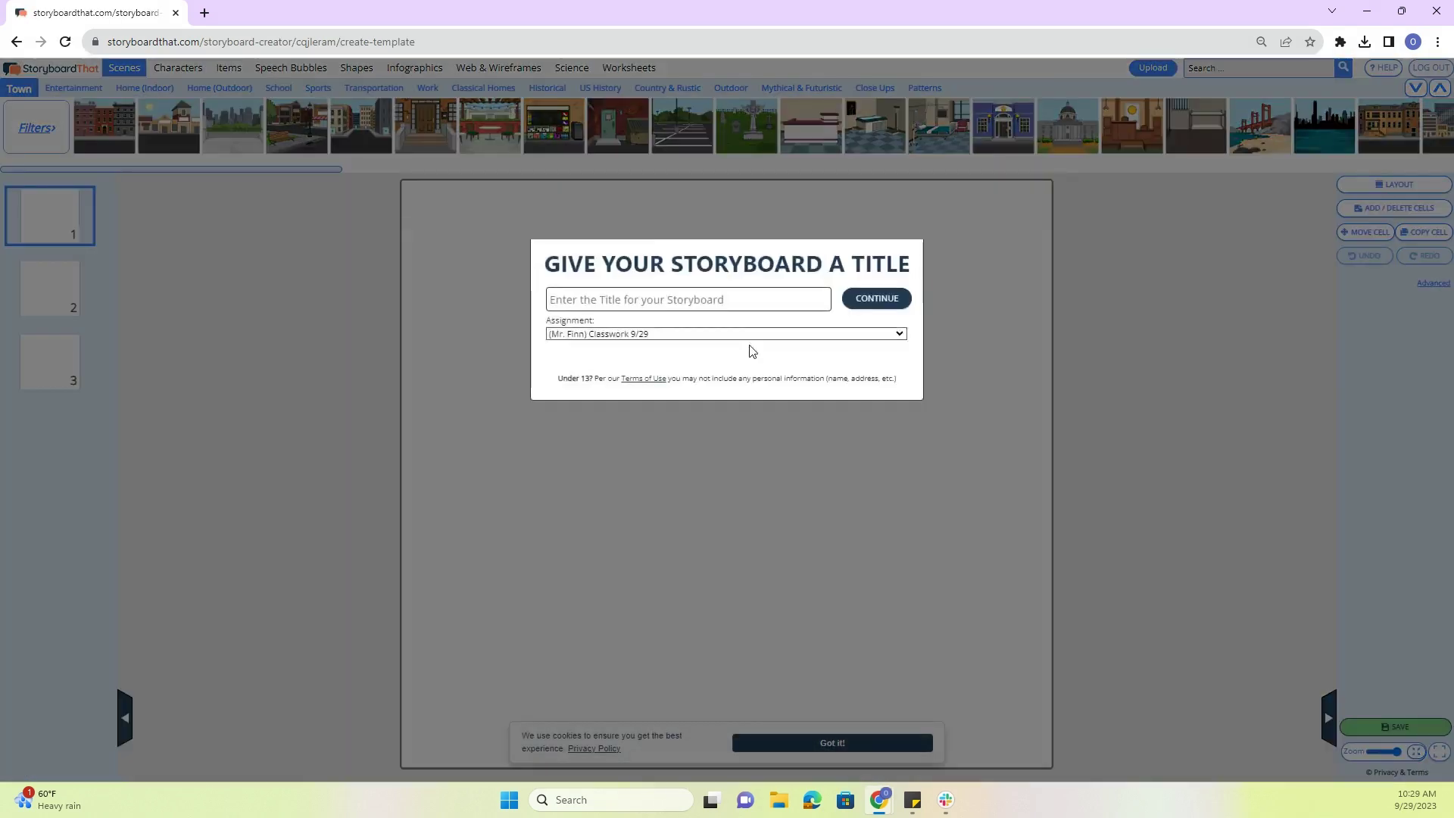
{"action": "left_click", "coordinate": [666, 408]}
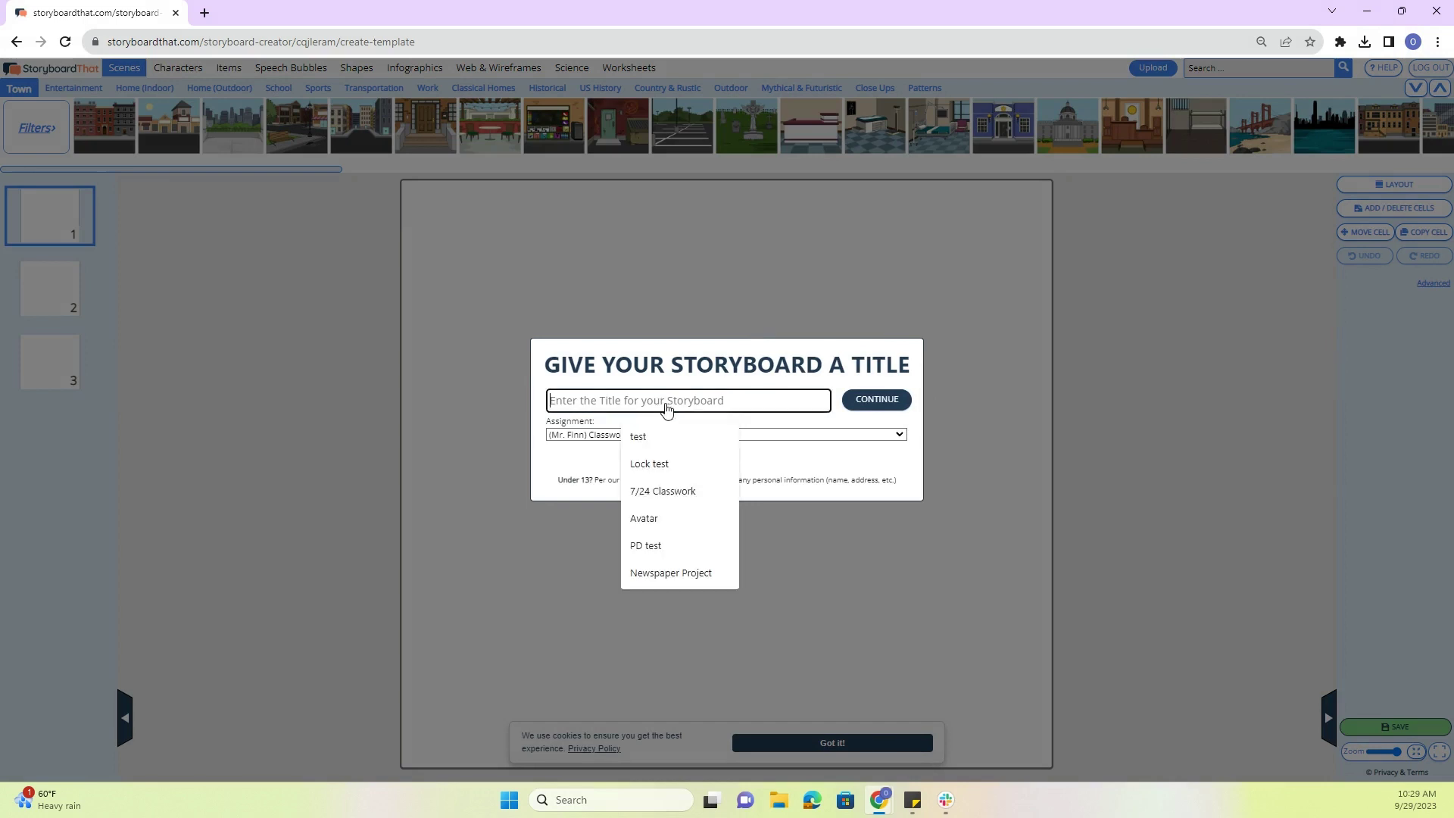
{"action": "type", "text": "template"}
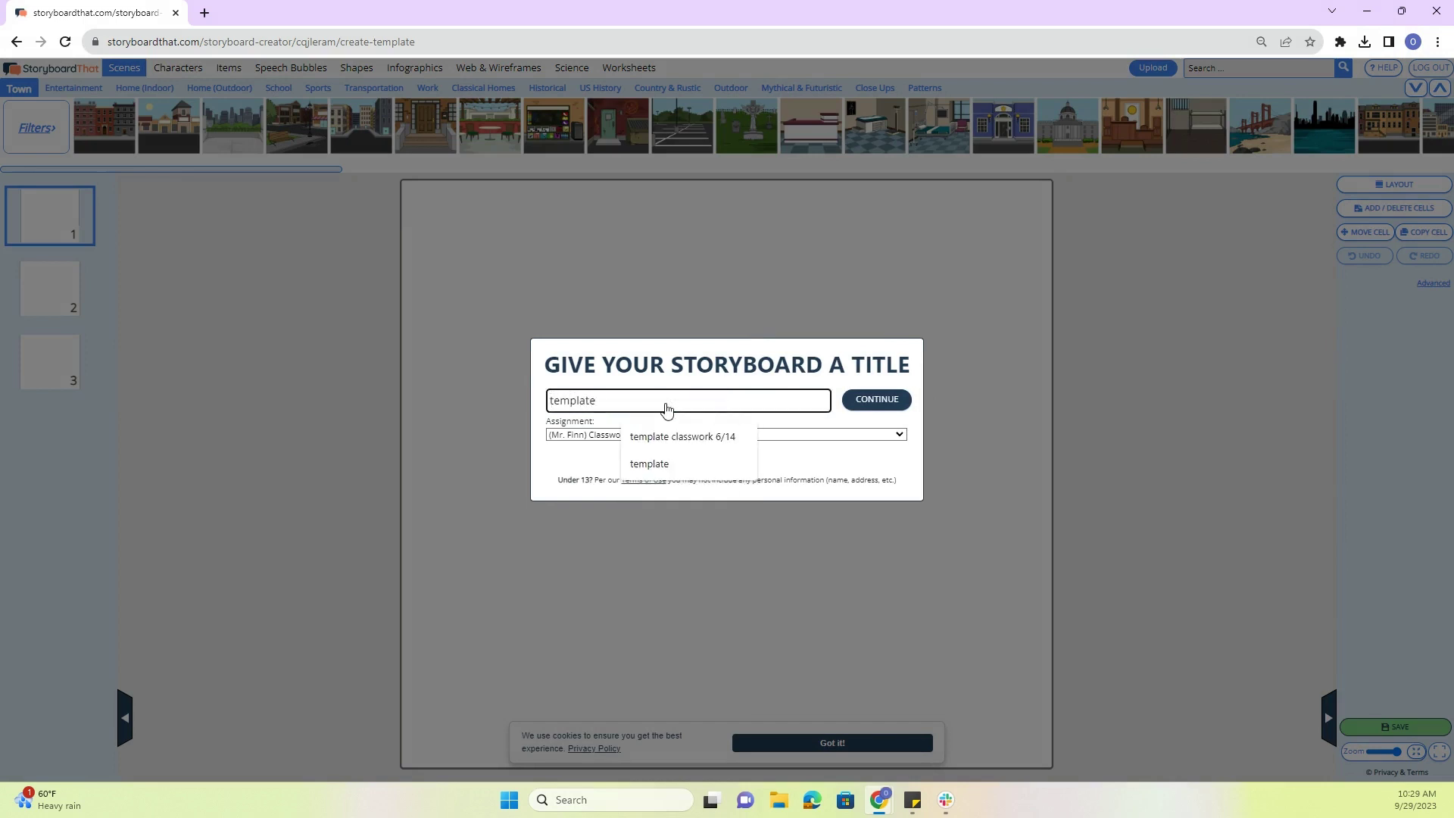
{"action": "type", "text": " 9/29"}
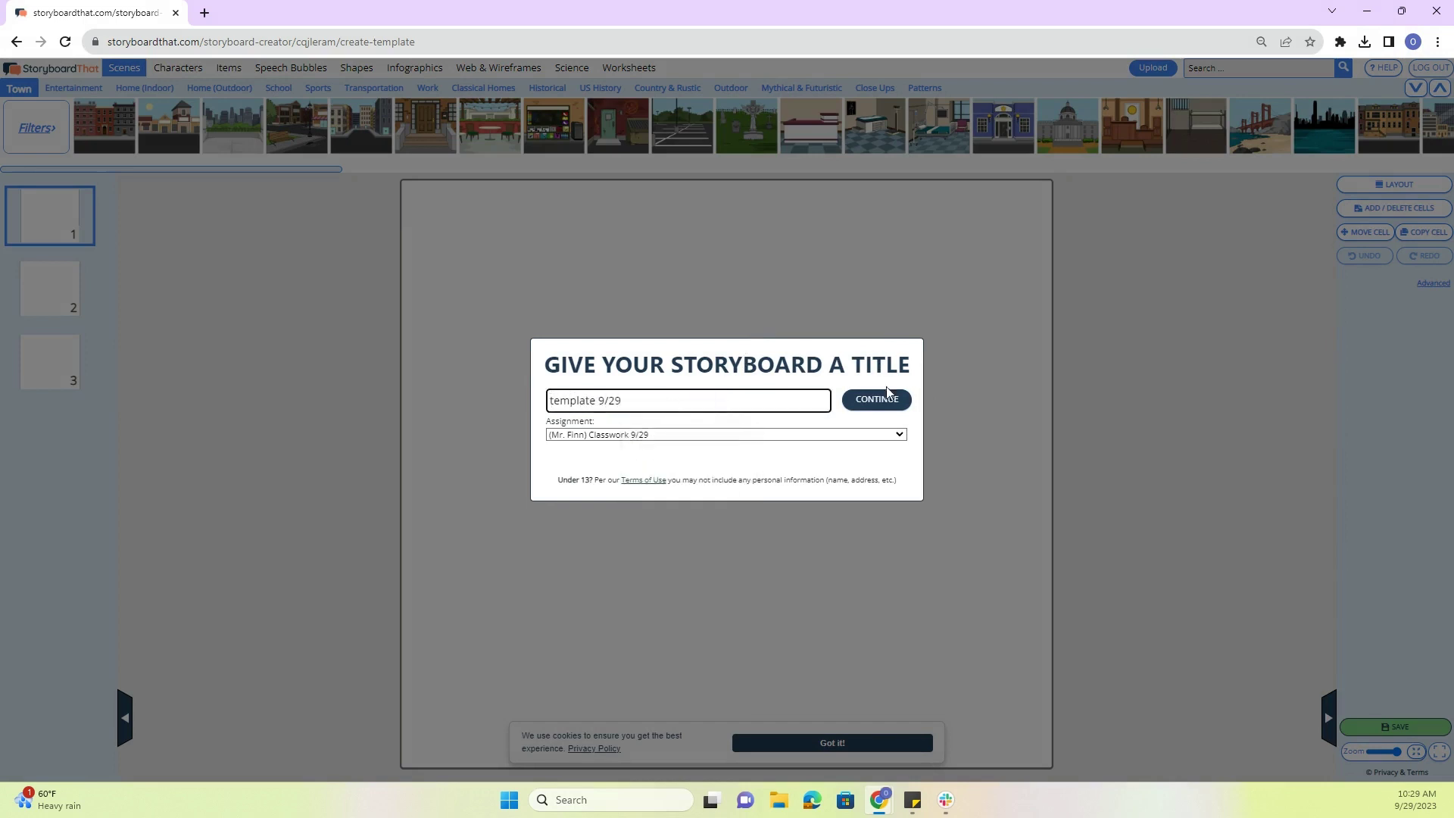
{"action": "left_click", "coordinate": [876, 400]}
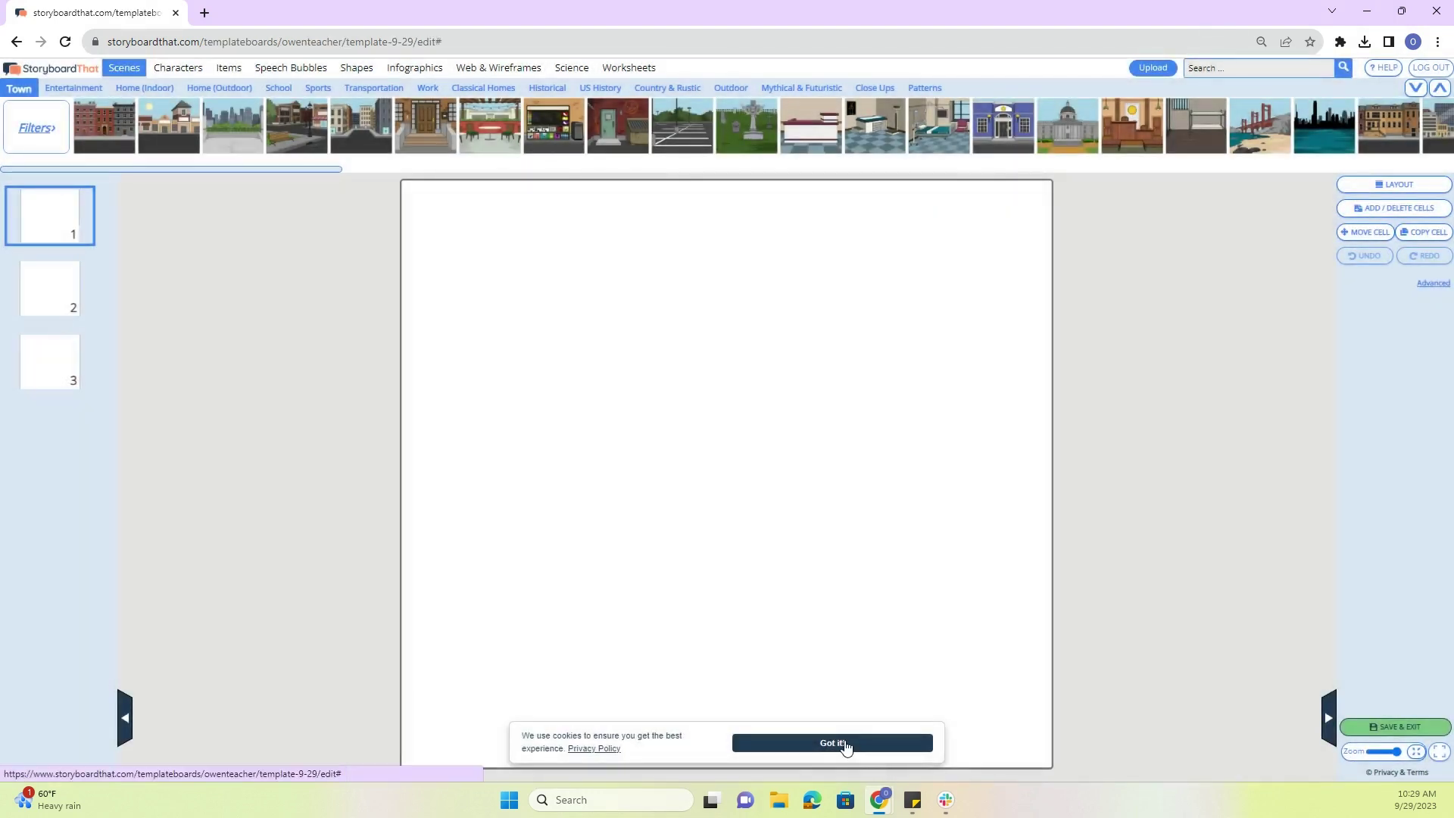
{"action": "left_click", "coordinate": [848, 743]}
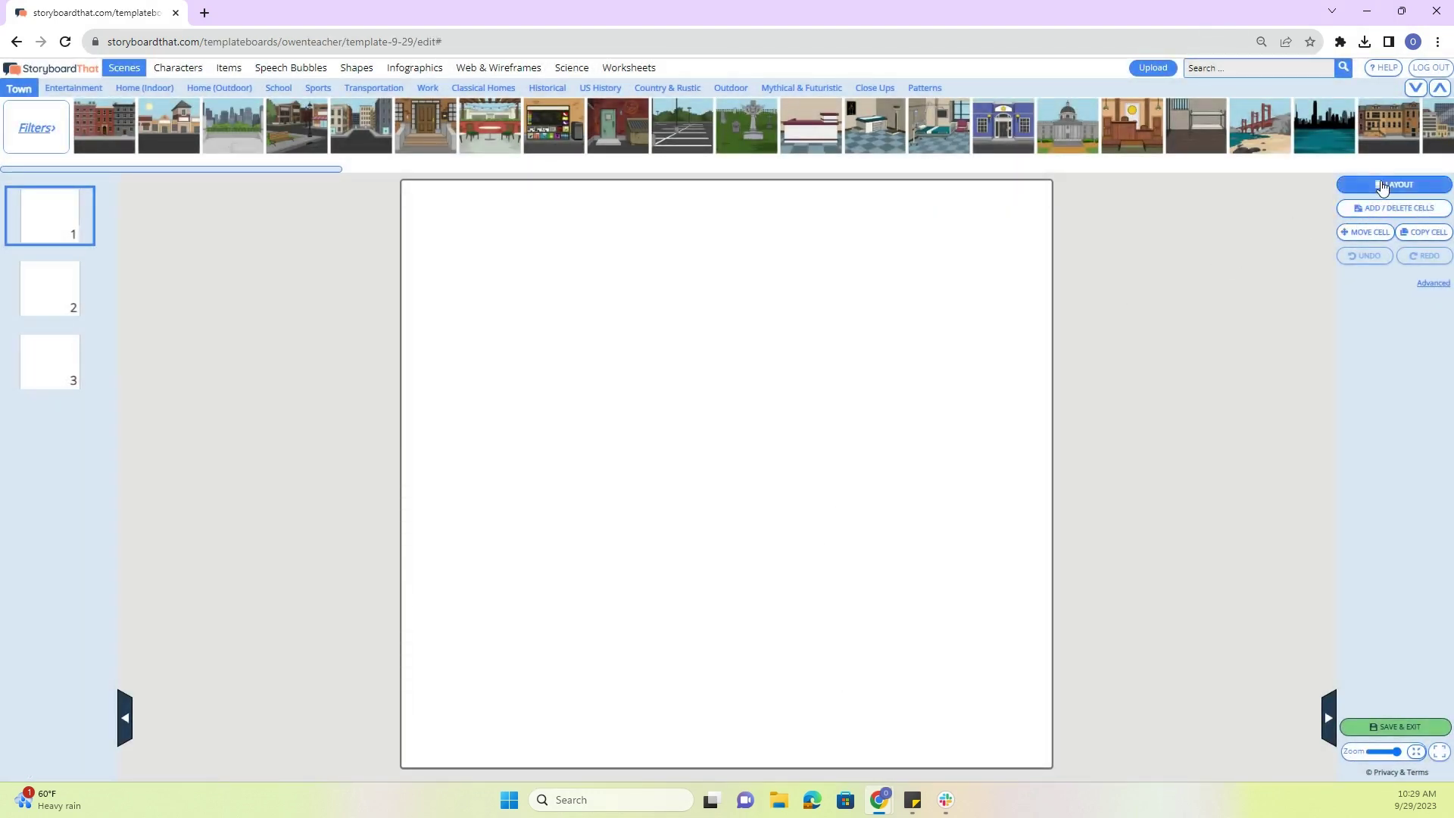
{"action": "left_click", "coordinate": [127, 727]}
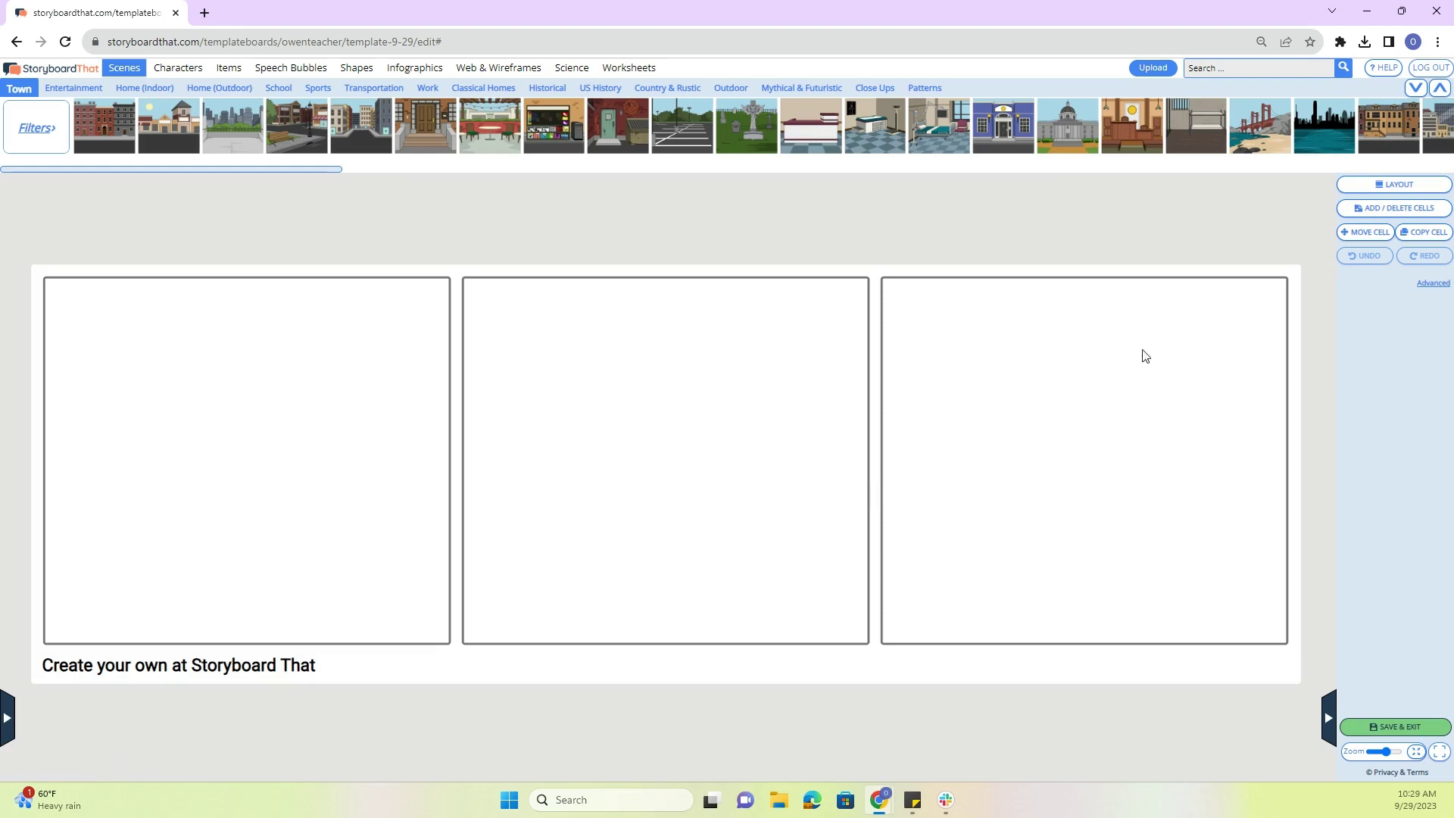
- Switch to a four-cell timeline layout with the cell years set to 2019–2022 CE
{"action": "left_click", "coordinate": [1386, 184]}
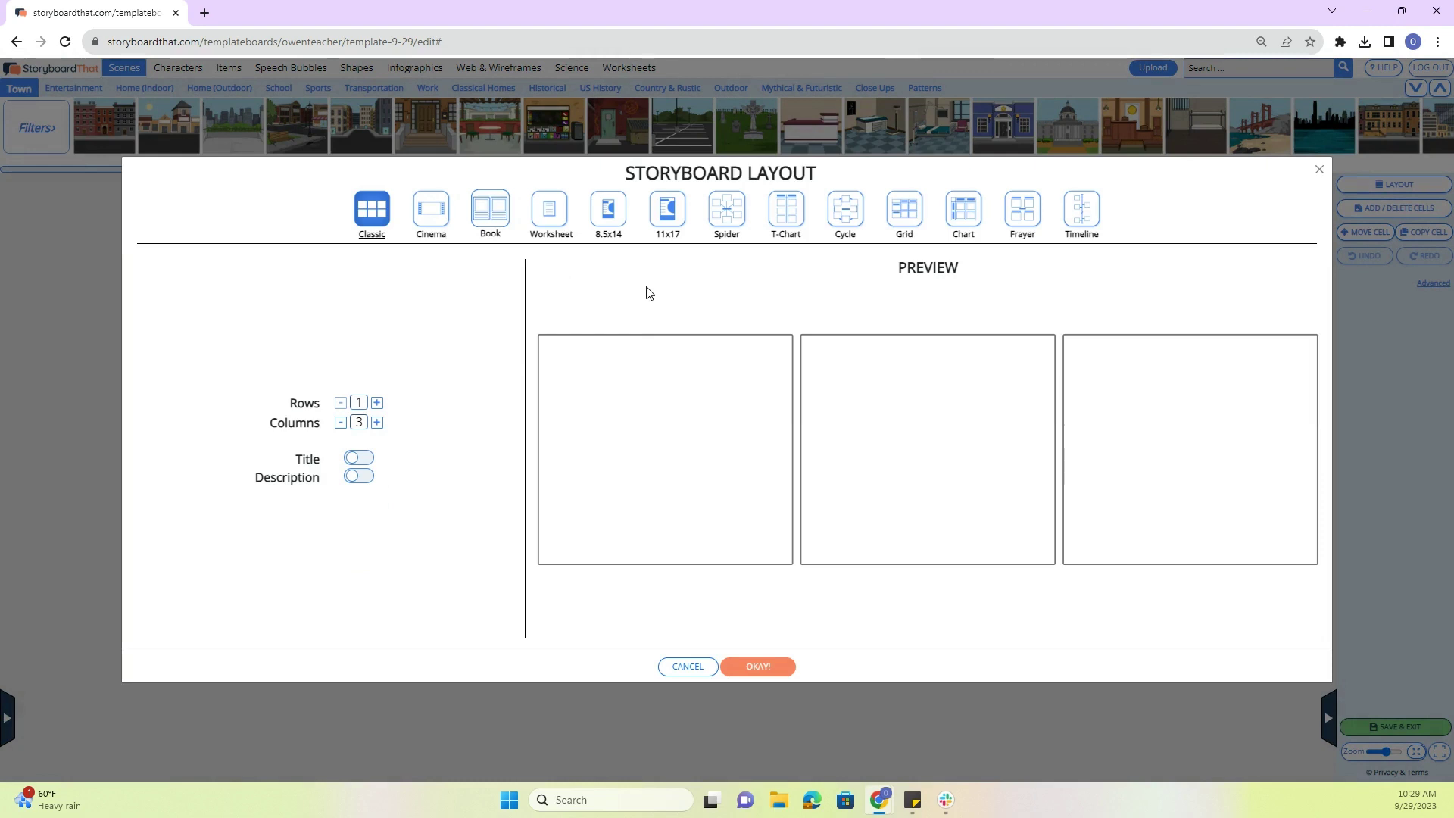
{"action": "left_click", "coordinate": [1081, 213]}
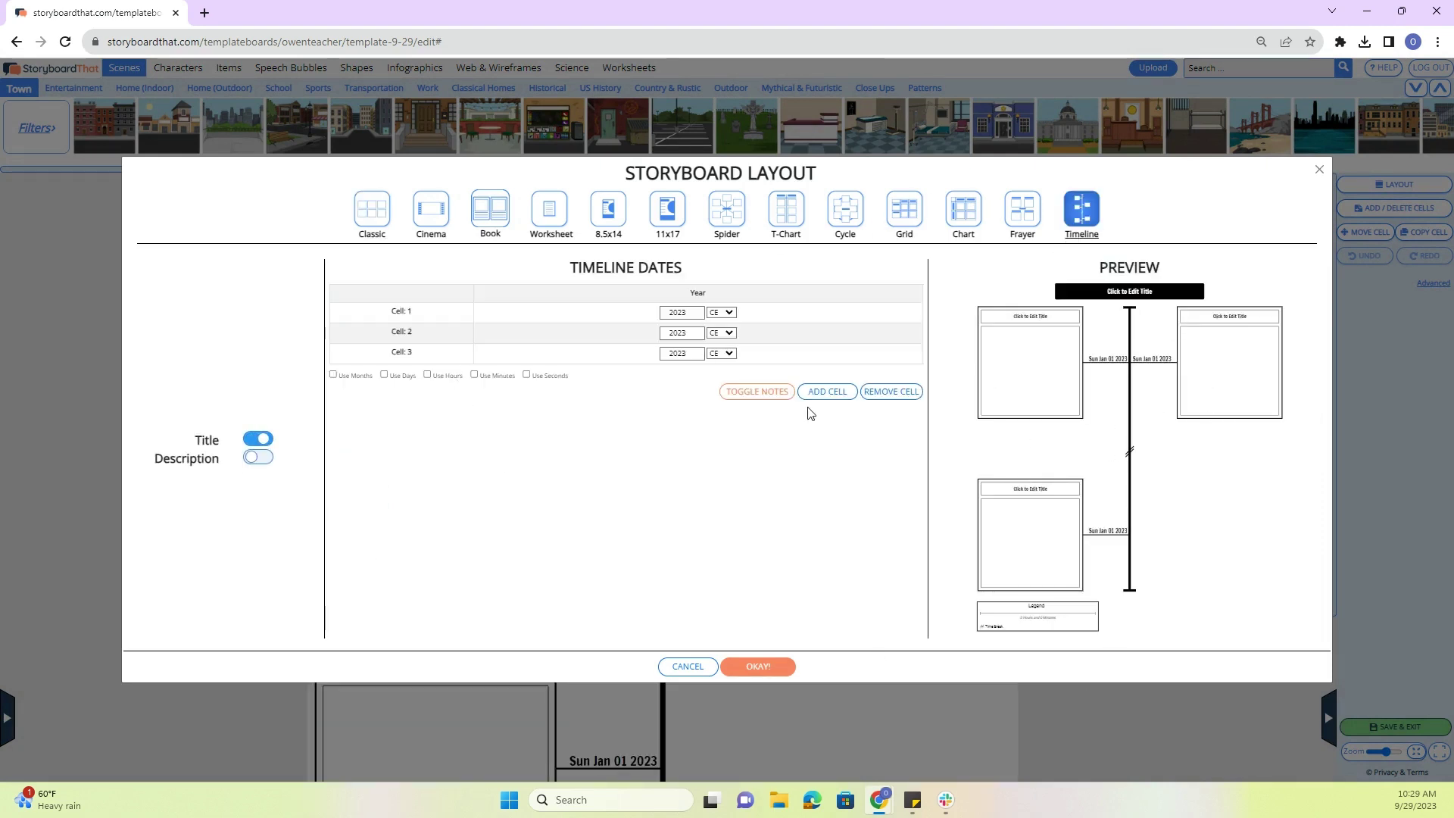
{"action": "left_click", "coordinate": [825, 393]}
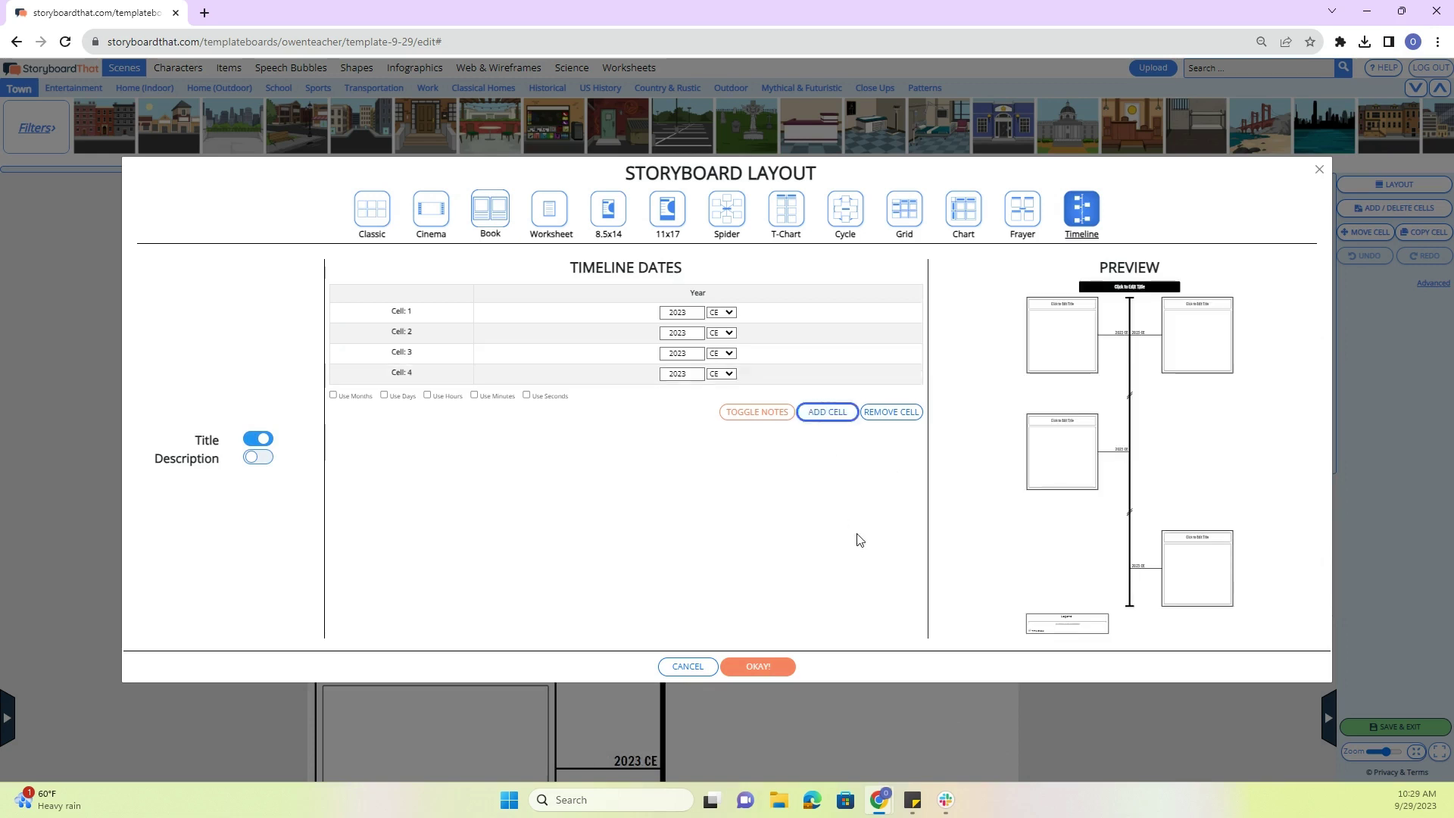
{"action": "double_click", "coordinate": [685, 313]}
{"action": "left_click", "coordinate": [698, 316]}
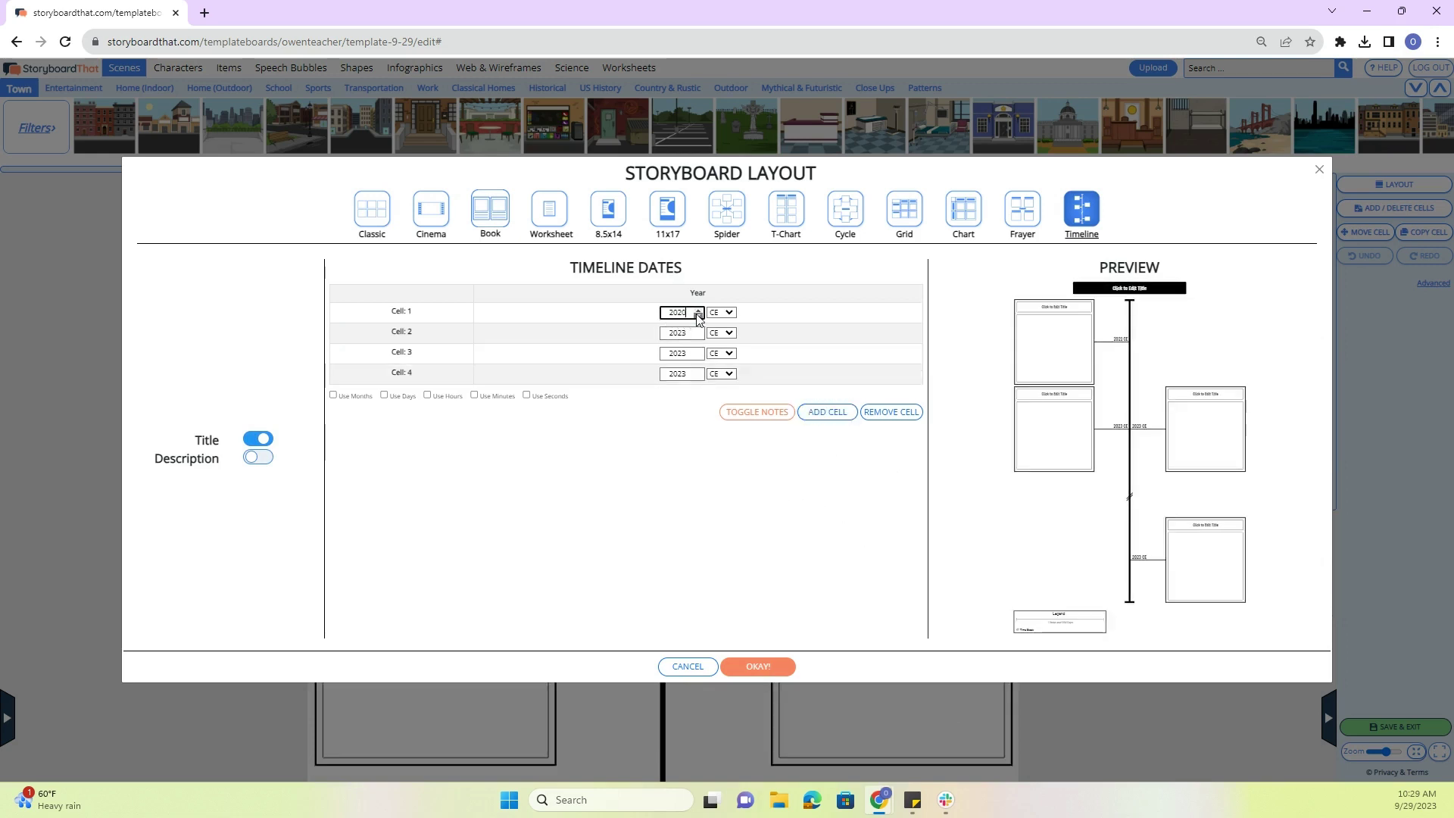
{"action": "left_click", "coordinate": [697, 330]}
{"action": "left_click", "coordinate": [698, 338]}
{"action": "left_click", "coordinate": [698, 337]}
{"action": "left_click", "coordinate": [697, 358]}
{"action": "left_click", "coordinate": [697, 357]}
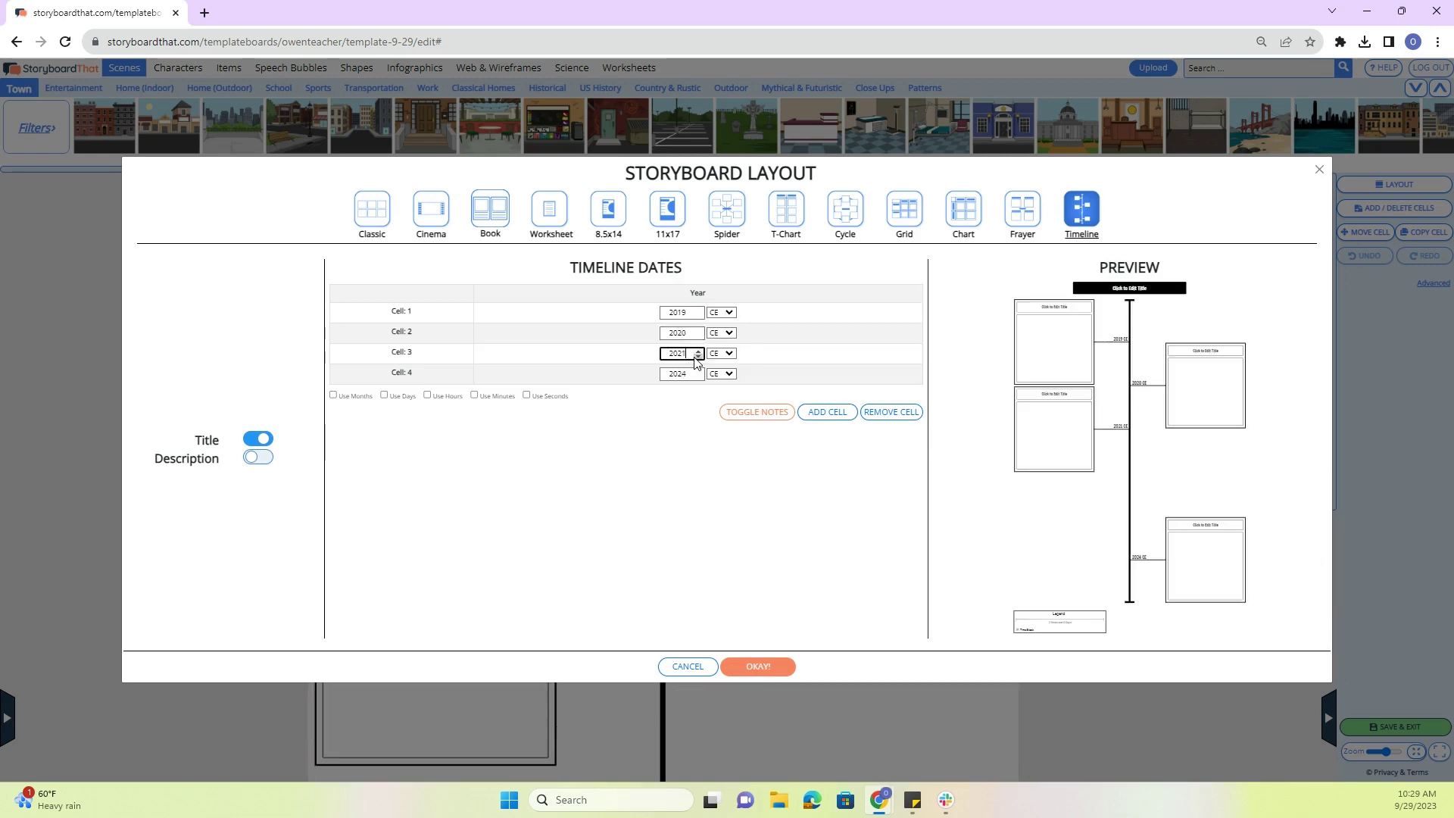
{"action": "left_click", "coordinate": [697, 377]}
{"action": "left_click", "coordinate": [698, 377]}
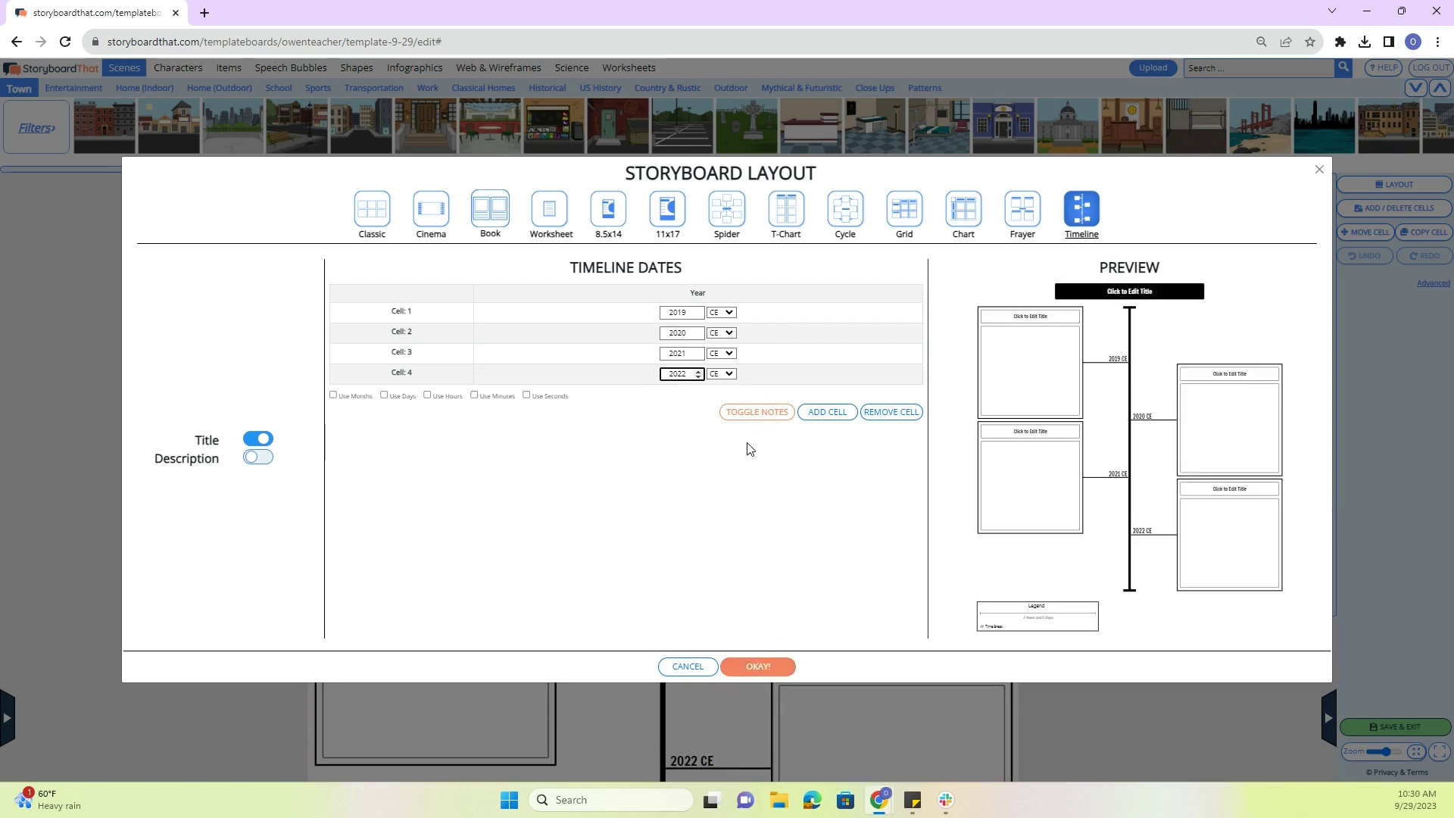
- Add description boxes to every cell, apply the timeline layout, and save the storyboard
{"action": "left_click", "coordinate": [760, 421]}
{"action": "left_click", "coordinate": [760, 422]}
{"action": "left_click", "coordinate": [254, 458]}
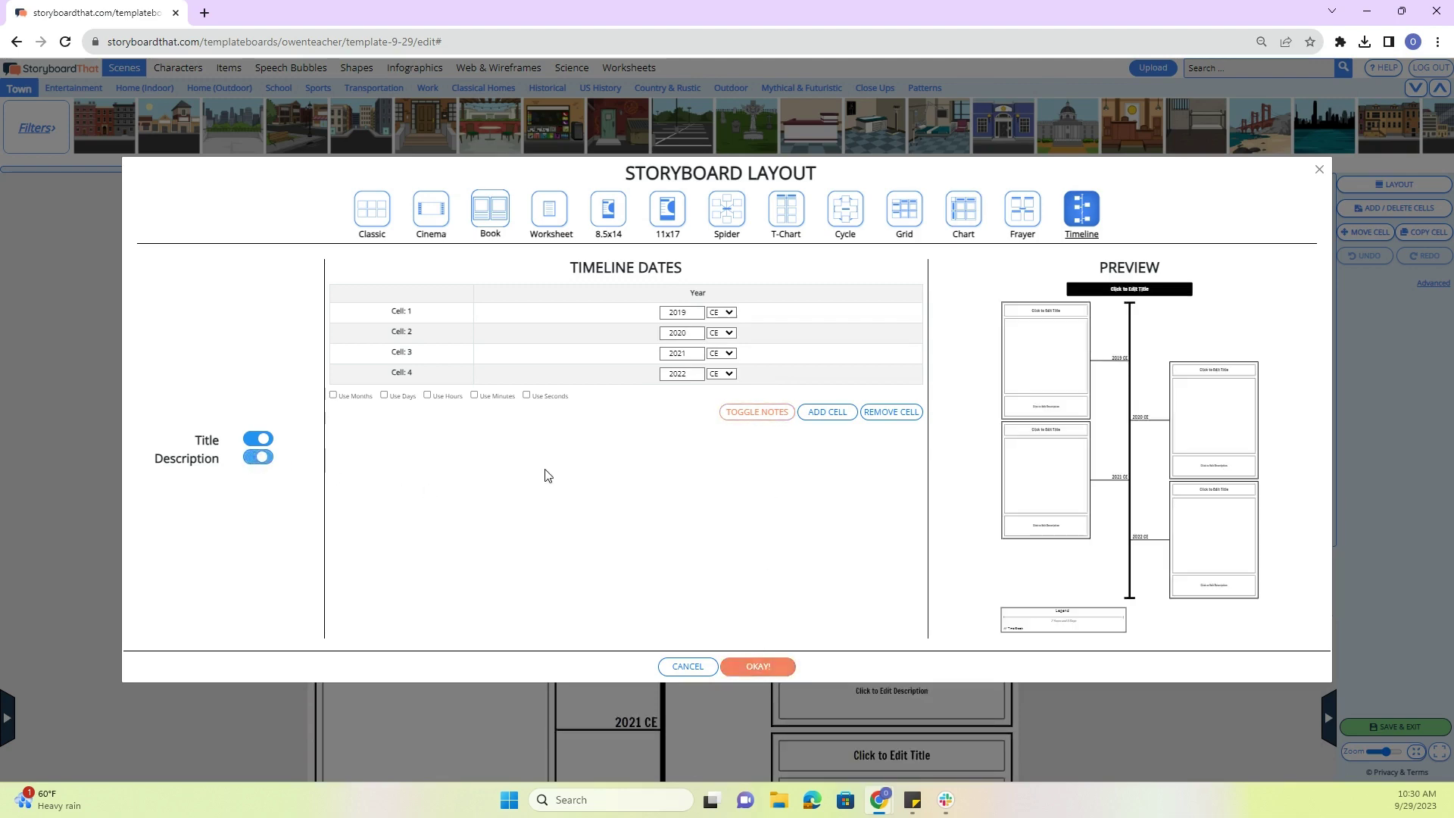
{"action": "left_click", "coordinate": [759, 666]}
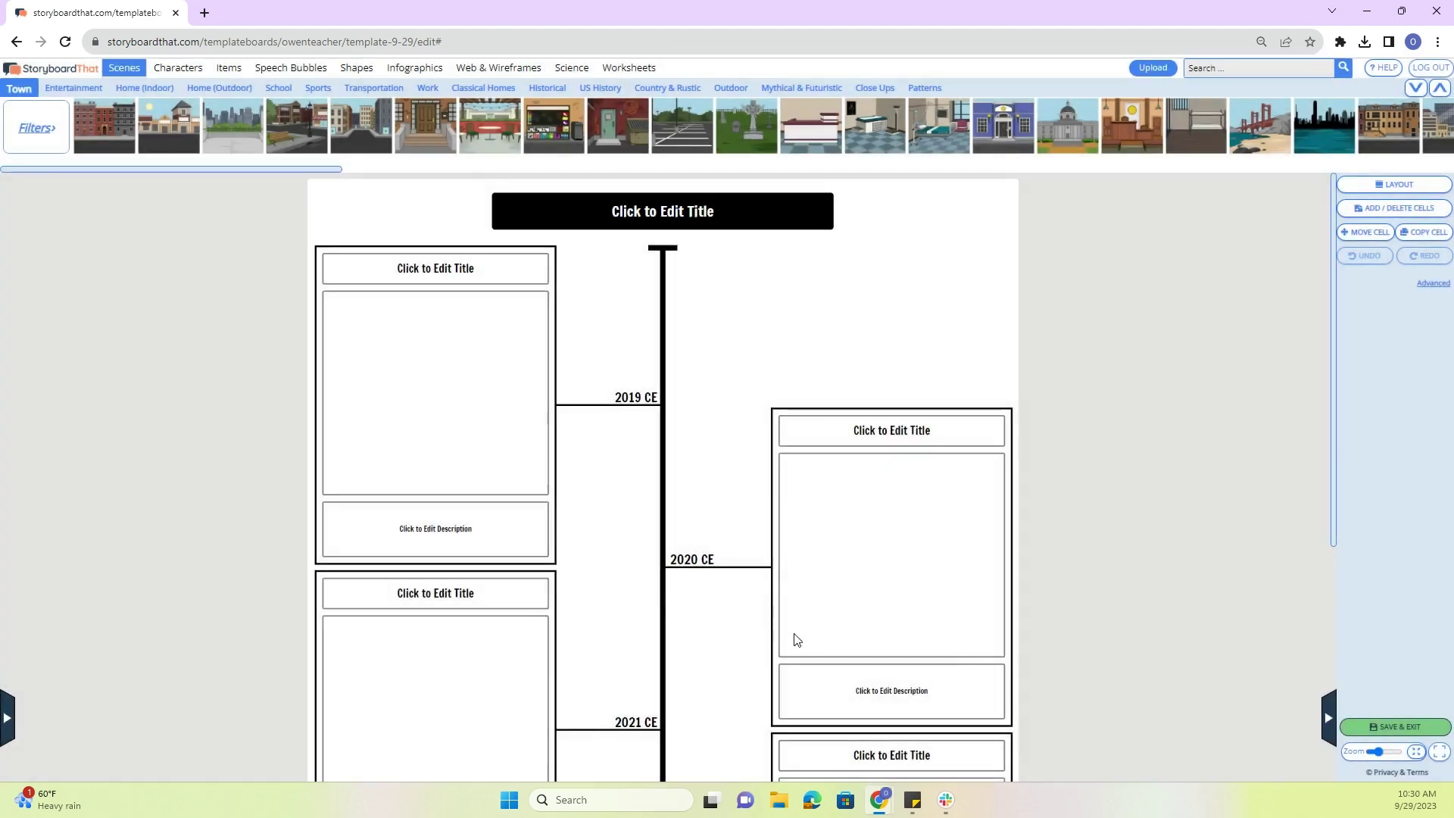
{"action": "scroll", "coordinate": [707, 445], "scroll_direction": "down", "scroll_amount": 4}
{"action": "scroll", "coordinate": [708, 444], "scroll_direction": "up", "scroll_amount": 5}
{"action": "scroll", "coordinate": [708, 443], "scroll_direction": "down", "scroll_amount": 3}
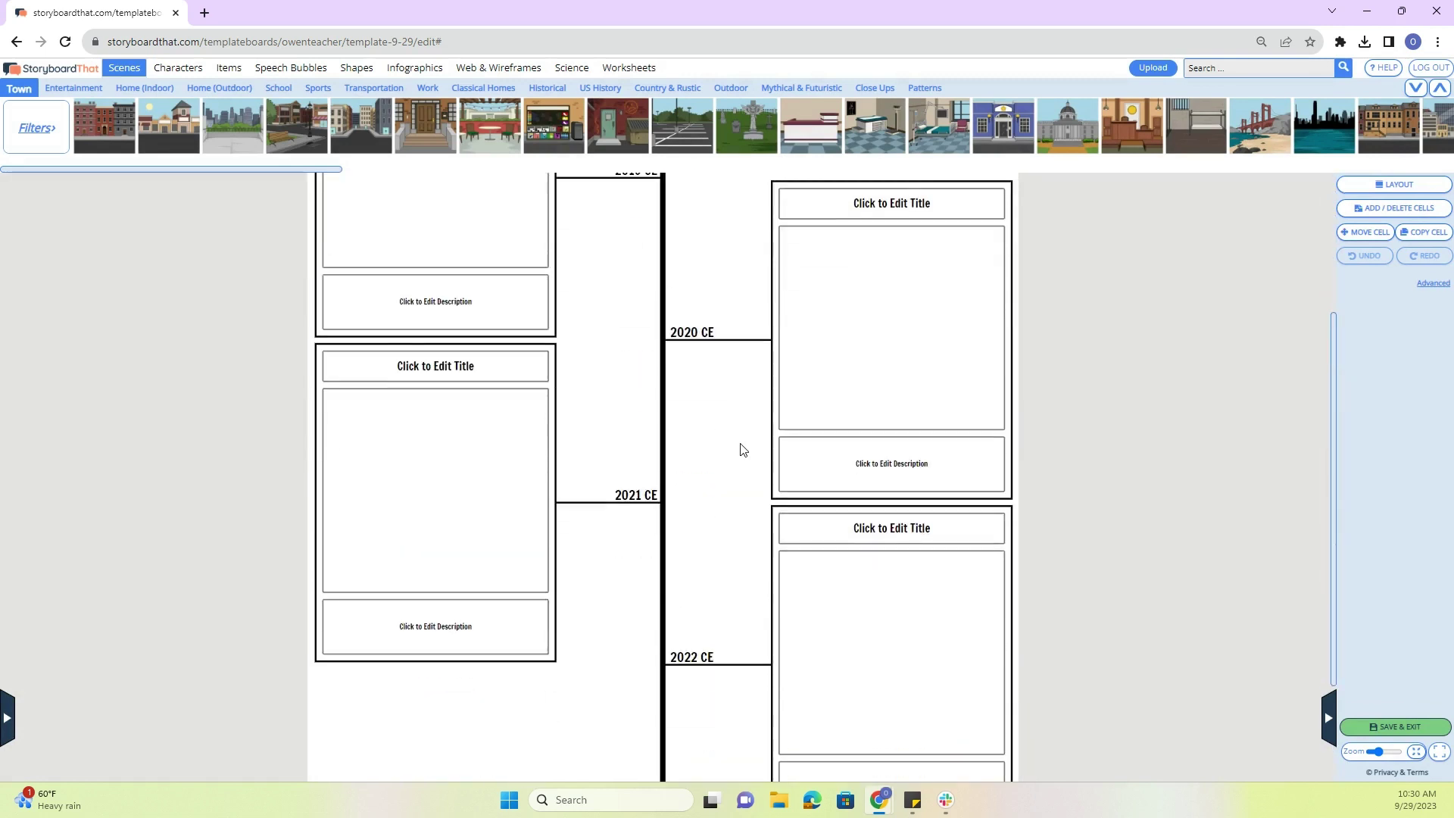
{"action": "scroll", "coordinate": [740, 448], "scroll_direction": "up", "scroll_amount": 3}
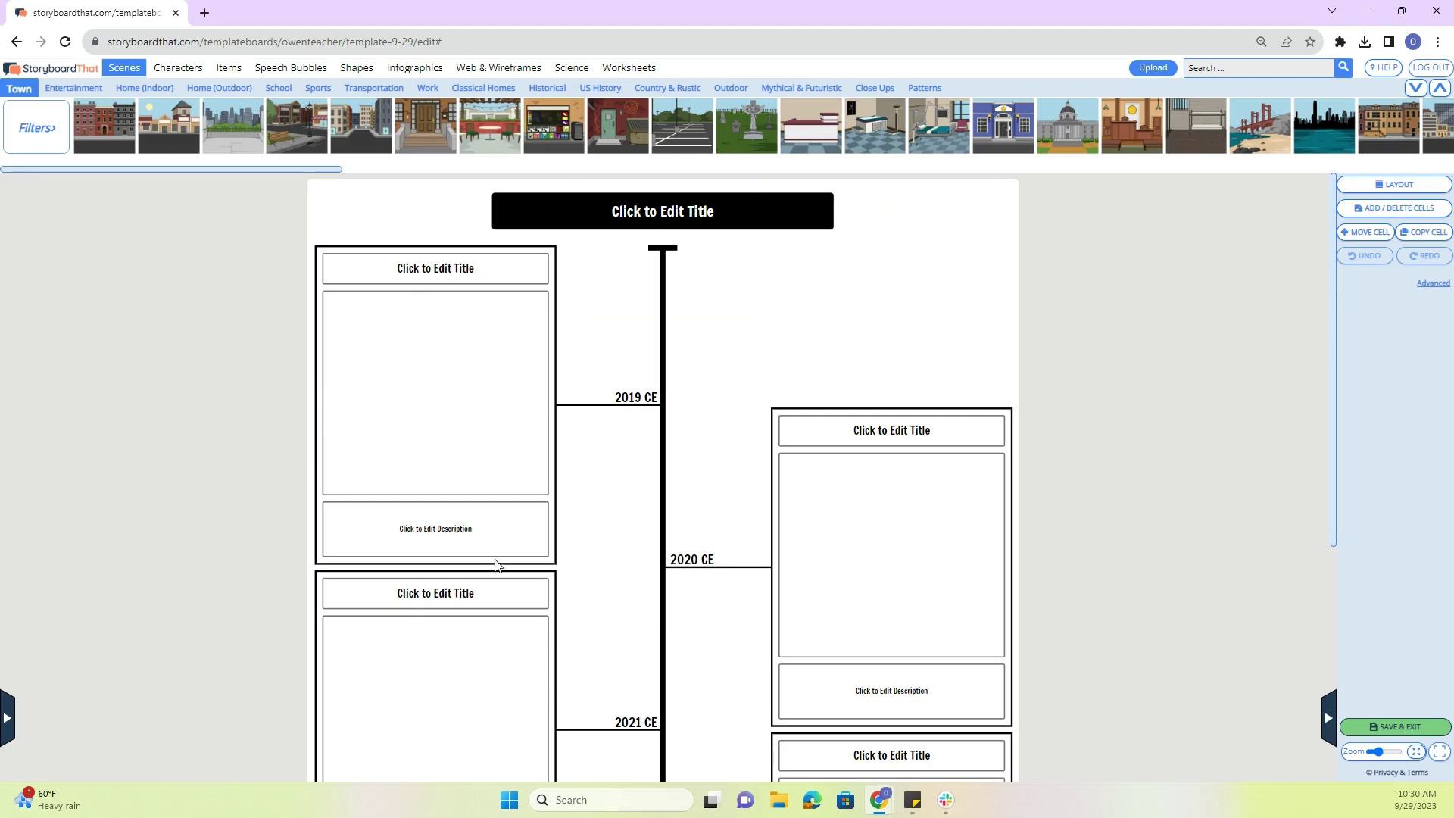
{"action": "scroll", "coordinate": [495, 565], "scroll_direction": "down", "scroll_amount": 4}
{"action": "left_click", "coordinate": [1395, 726]}
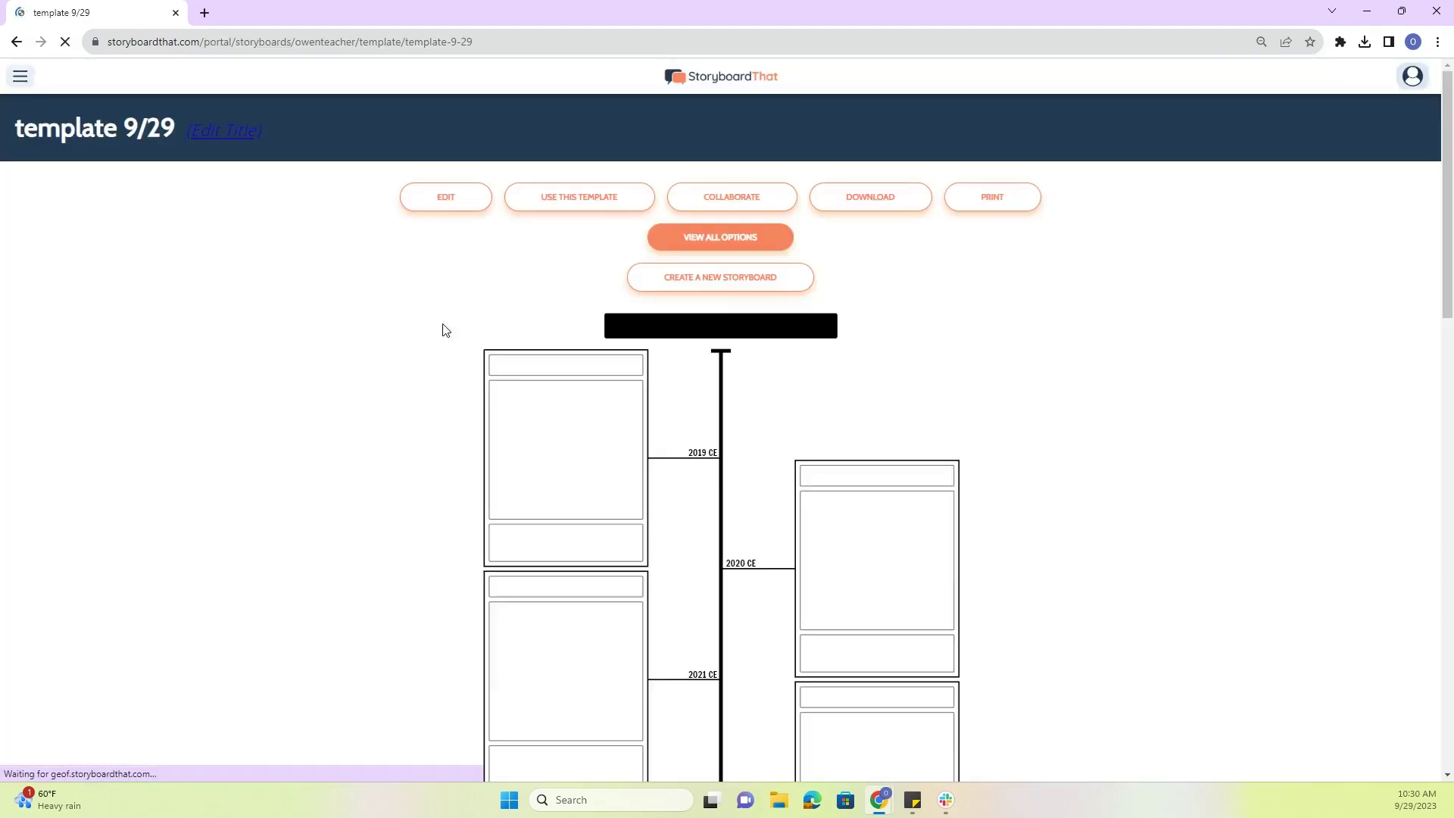
- Open Classwork 9/29 from My Assignments and expand its More (Optional) section
{"action": "left_click", "coordinate": [20, 75]}
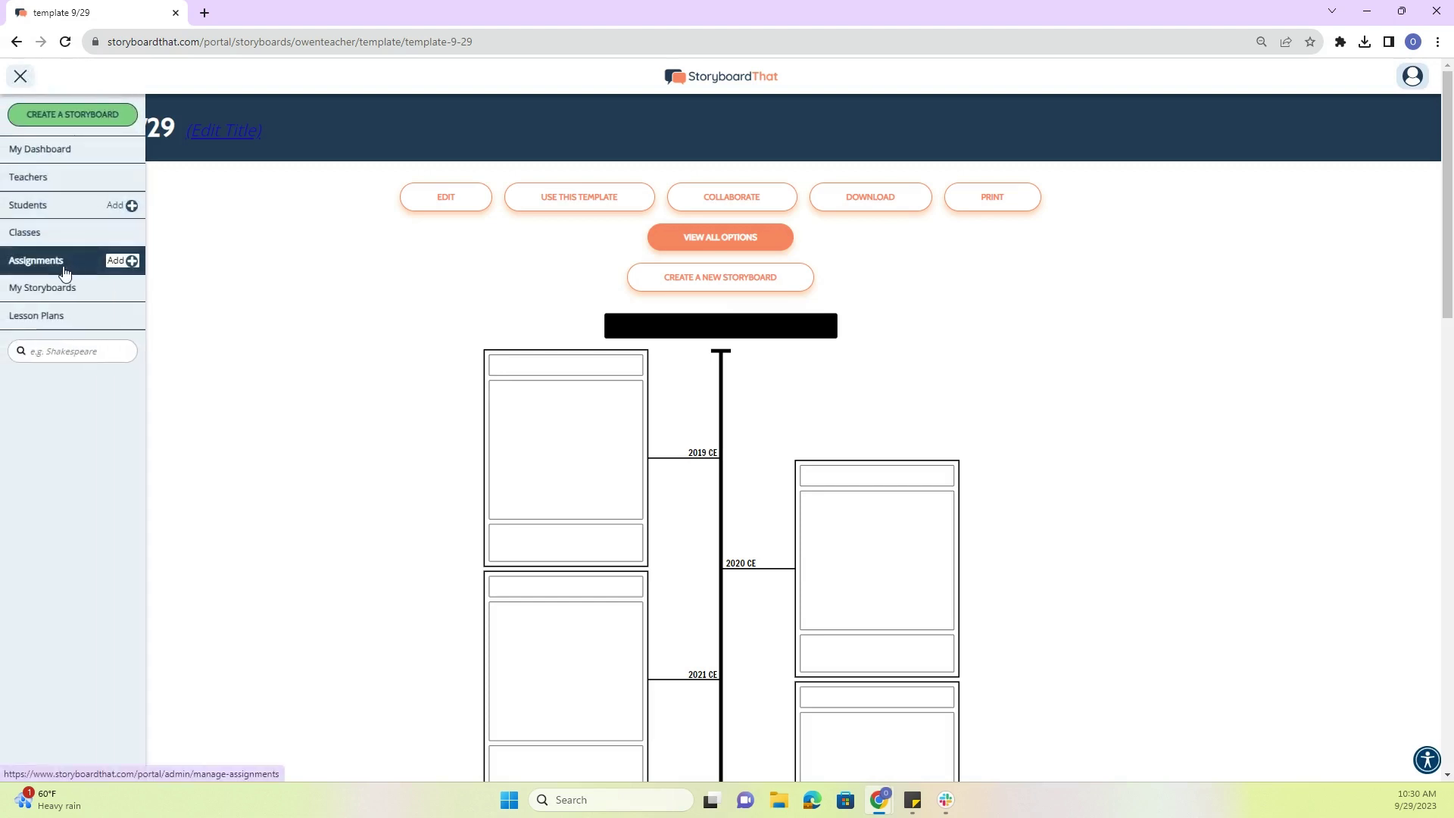
{"action": "left_click", "coordinate": [39, 261]}
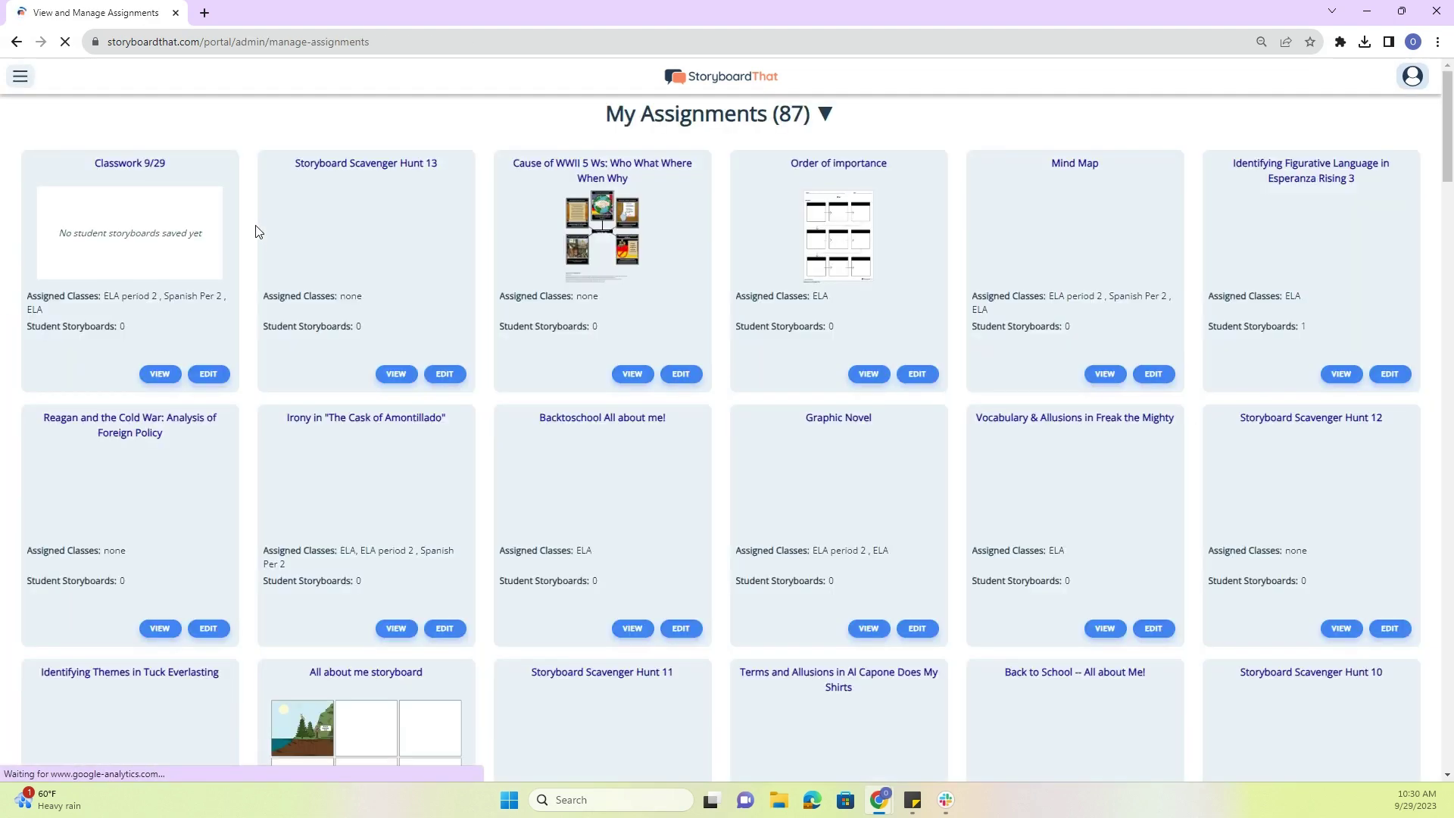
{"action": "left_click", "coordinate": [102, 167]}
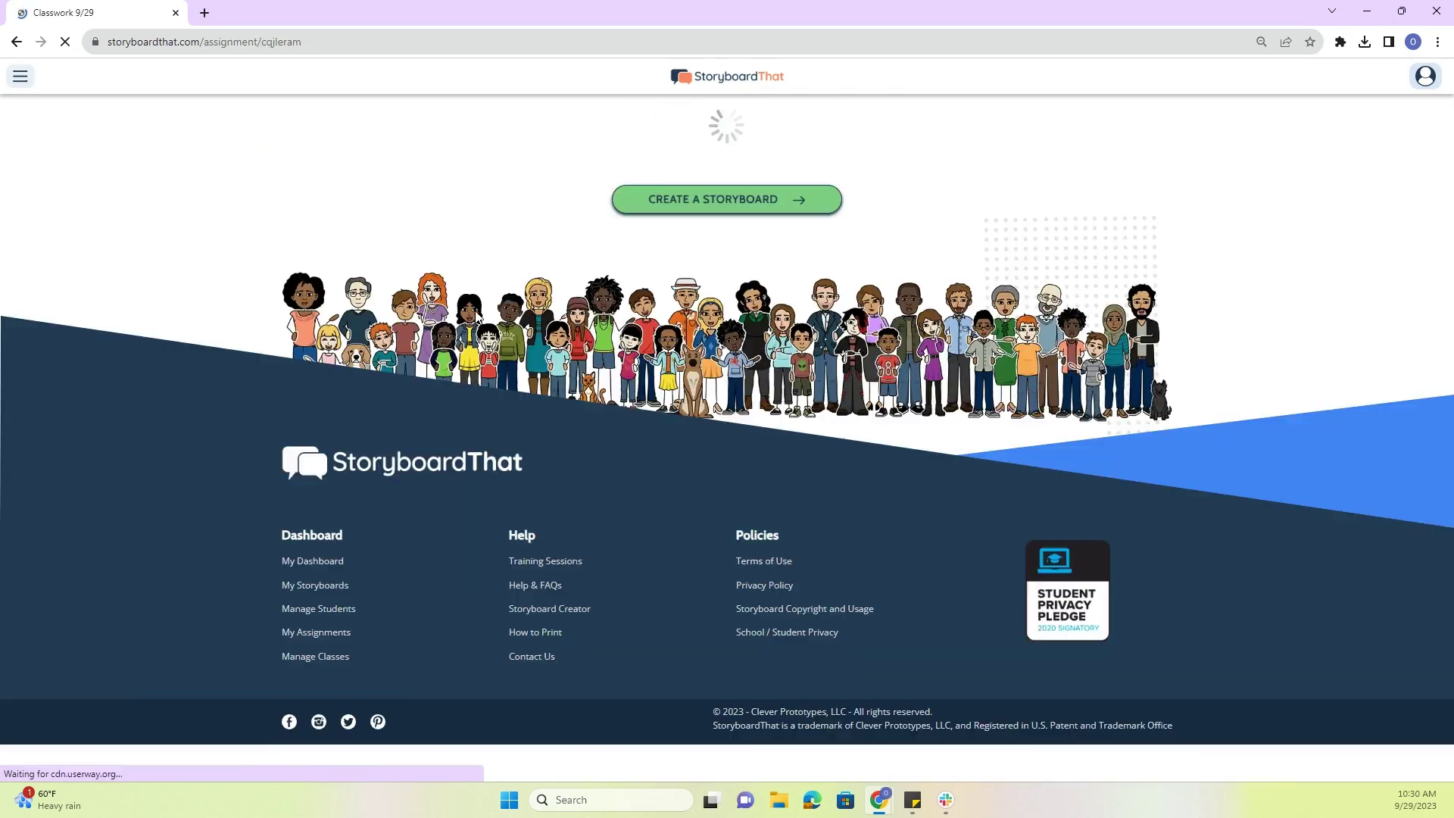
{"action": "left_click", "coordinate": [623, 142]}
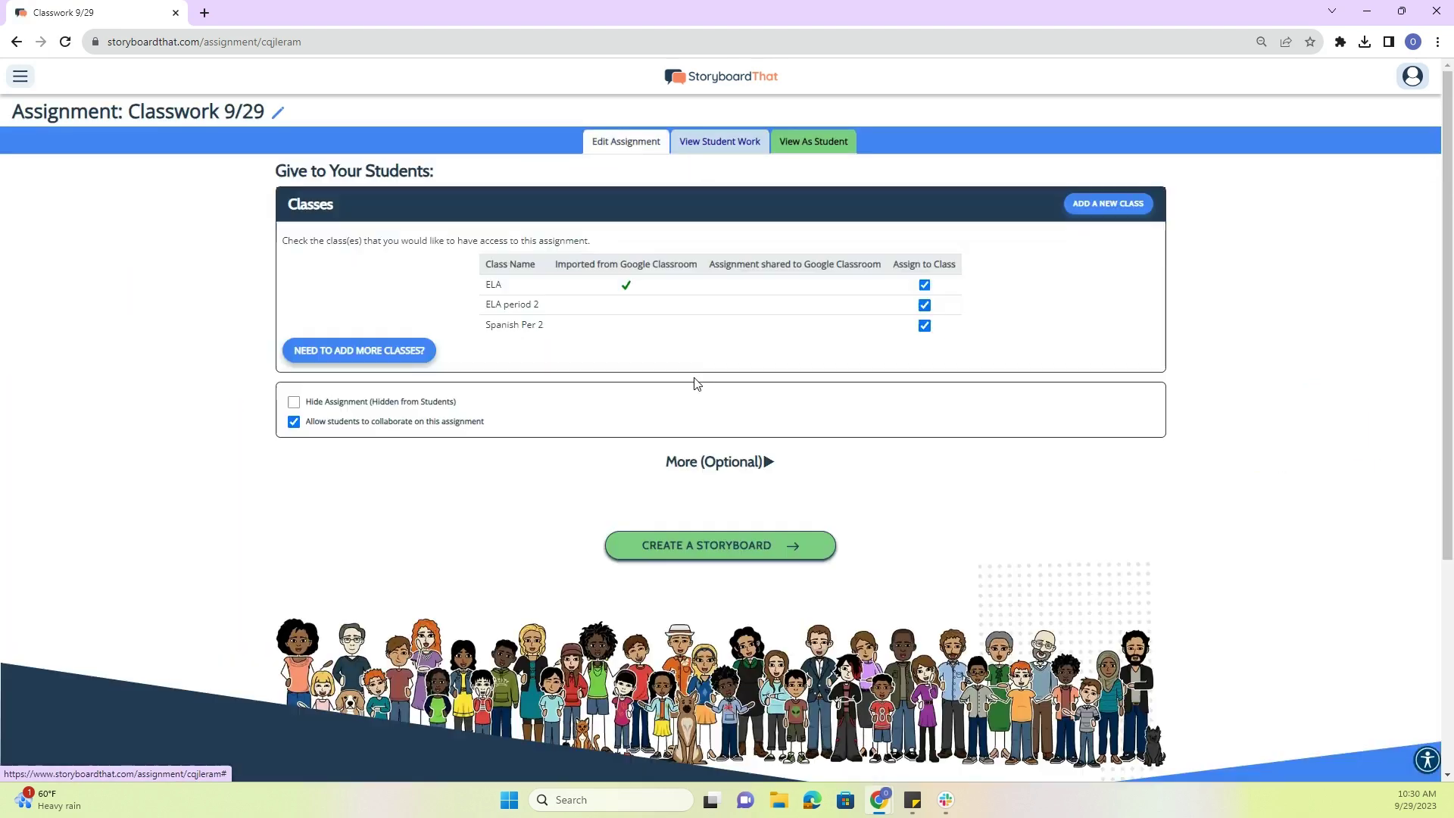
{"action": "left_click", "coordinate": [719, 499]}
{"action": "scroll", "coordinate": [727, 454], "scroll_direction": "down", "scroll_amount": 6}
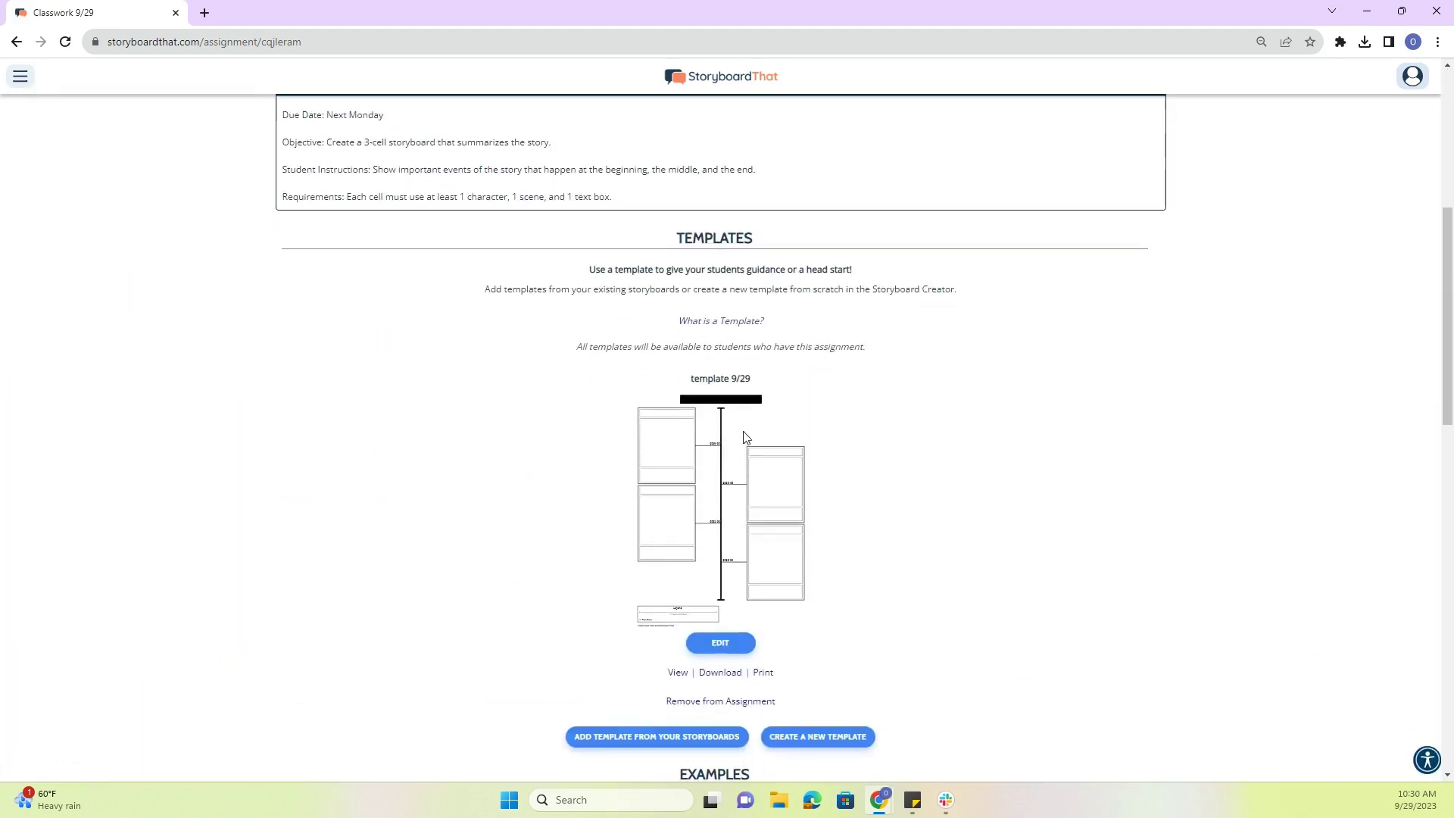
{"action": "scroll", "coordinate": [636, 533], "scroll_direction": "up", "scroll_amount": 6}
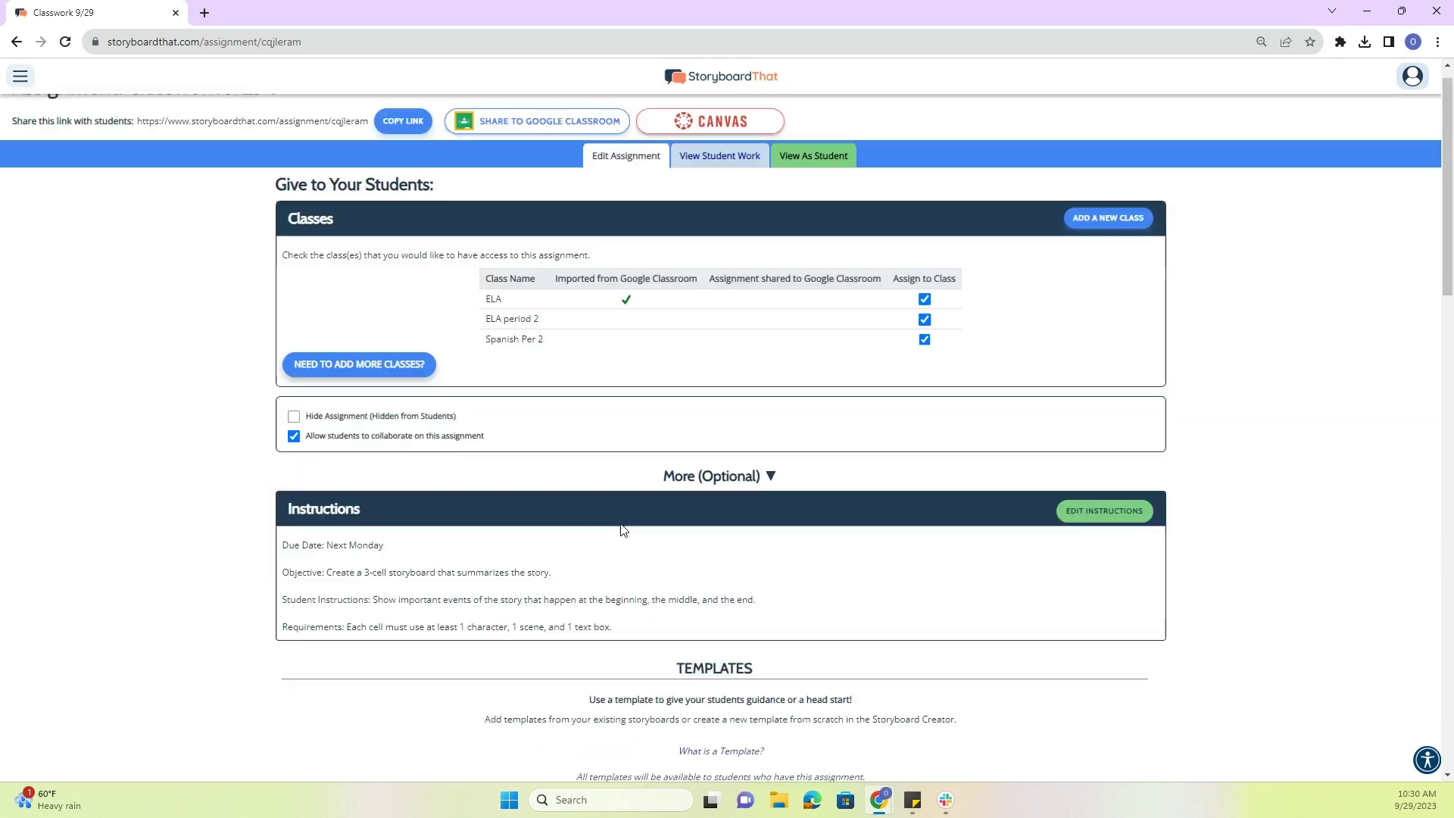
- Preview the Classwork 9/29 assignment with View As Student
{"action": "left_click", "coordinate": [817, 189]}
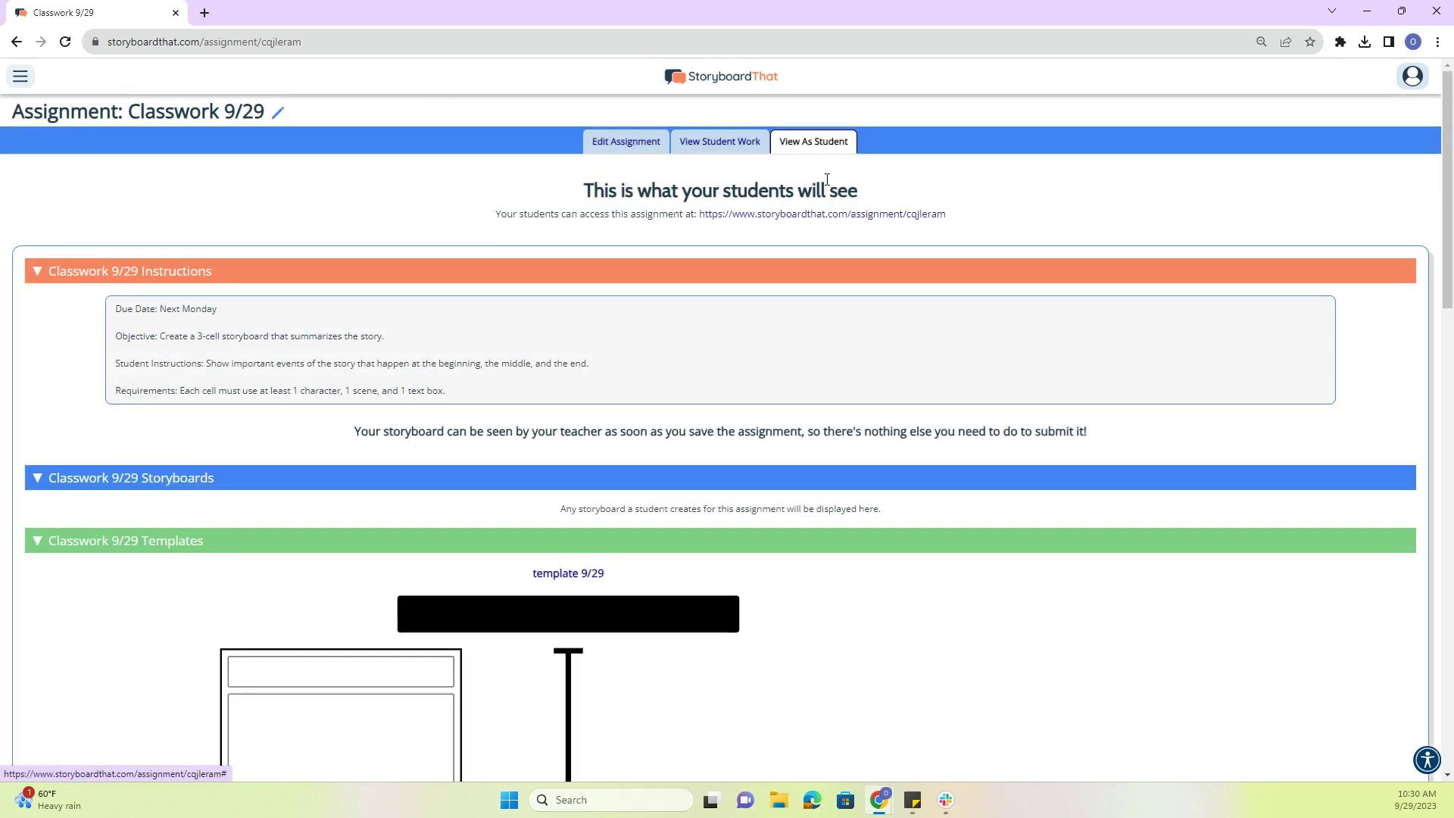
{"action": "scroll", "coordinate": [530, 399], "scroll_direction": "down", "scroll_amount": 7}
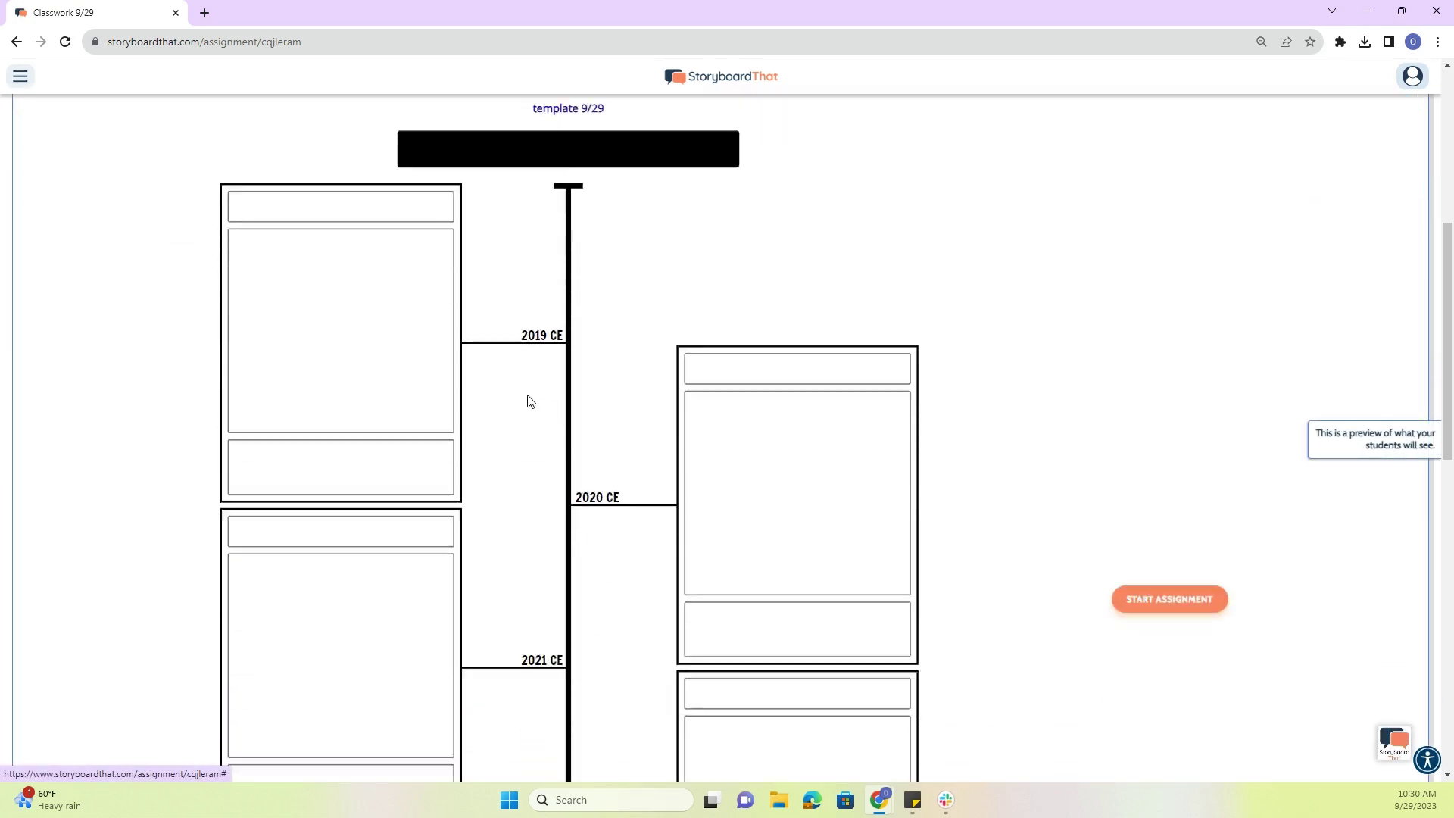
{"action": "scroll", "coordinate": [371, 328], "scroll_direction": "down", "scroll_amount": 3}
{"action": "scroll", "coordinate": [441, 338], "scroll_direction": "up", "scroll_amount": 2}
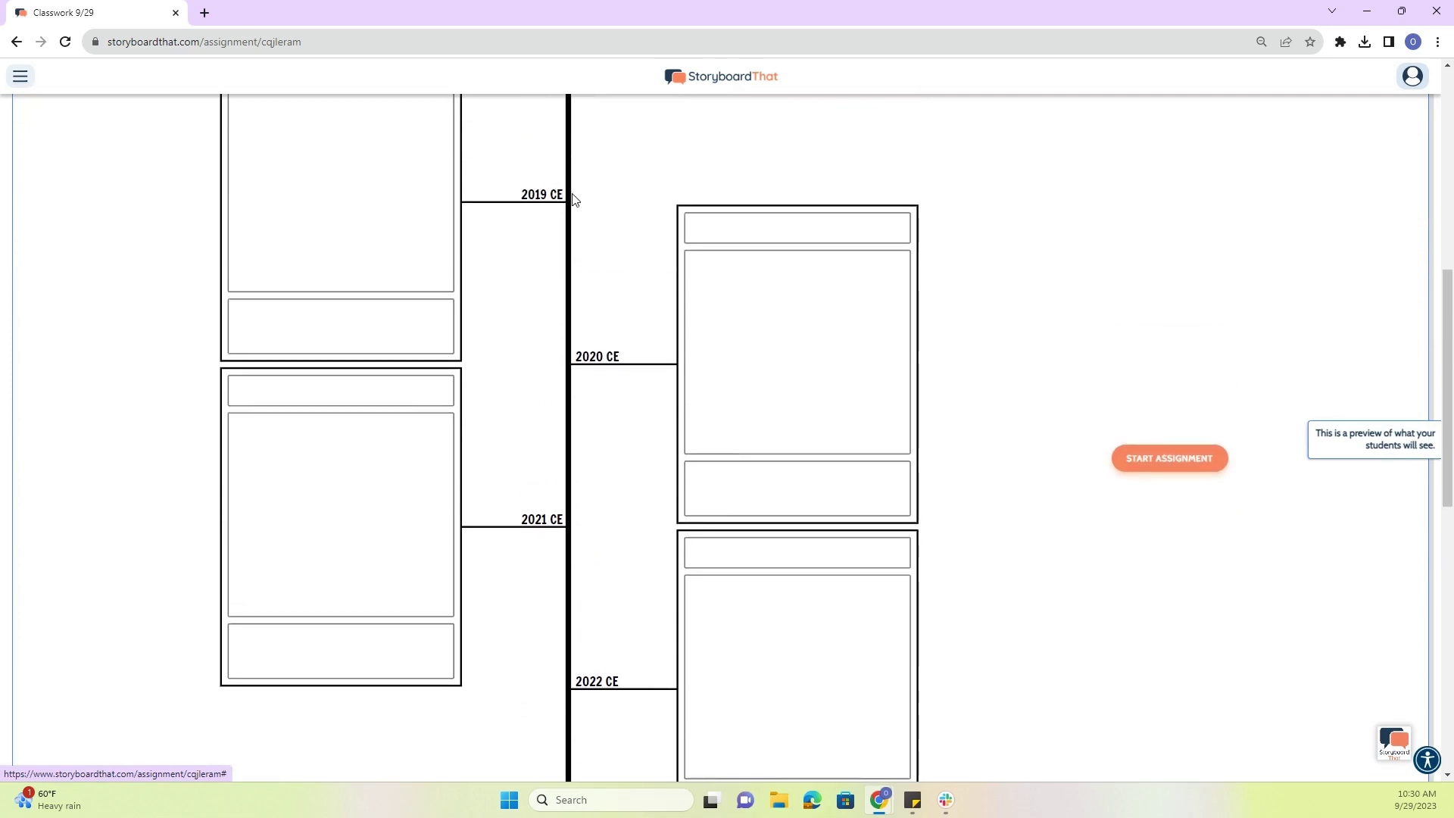
{"action": "scroll", "coordinate": [783, 424], "scroll_direction": "down", "scroll_amount": 5}
{"action": "scroll", "coordinate": [600, 497], "scroll_direction": "up", "scroll_amount": 13}
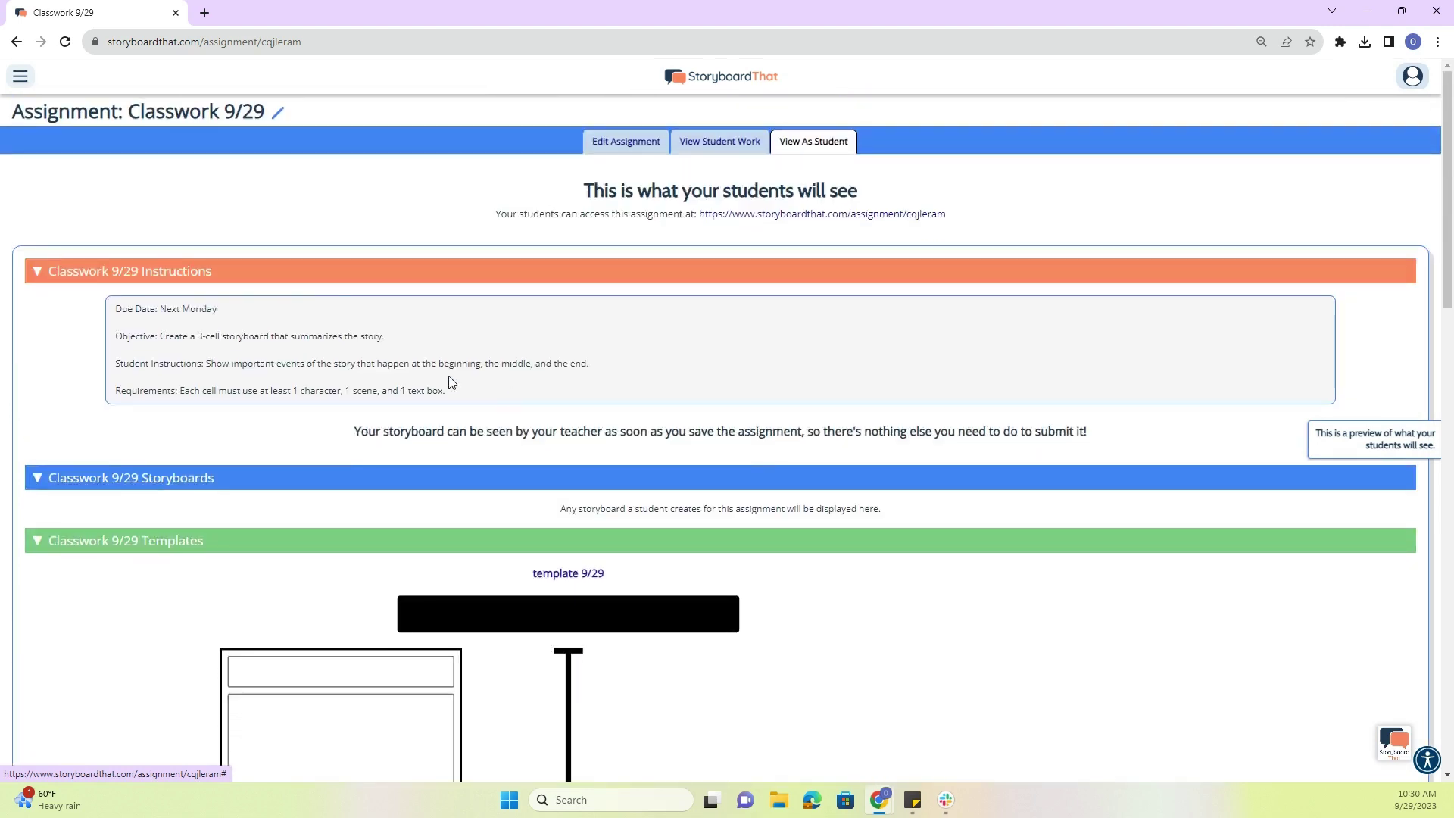
{"action": "scroll", "coordinate": [341, 348], "scroll_direction": "down", "scroll_amount": 2}
{"action": "scroll", "coordinate": [350, 368], "scroll_direction": "up", "scroll_amount": 2}
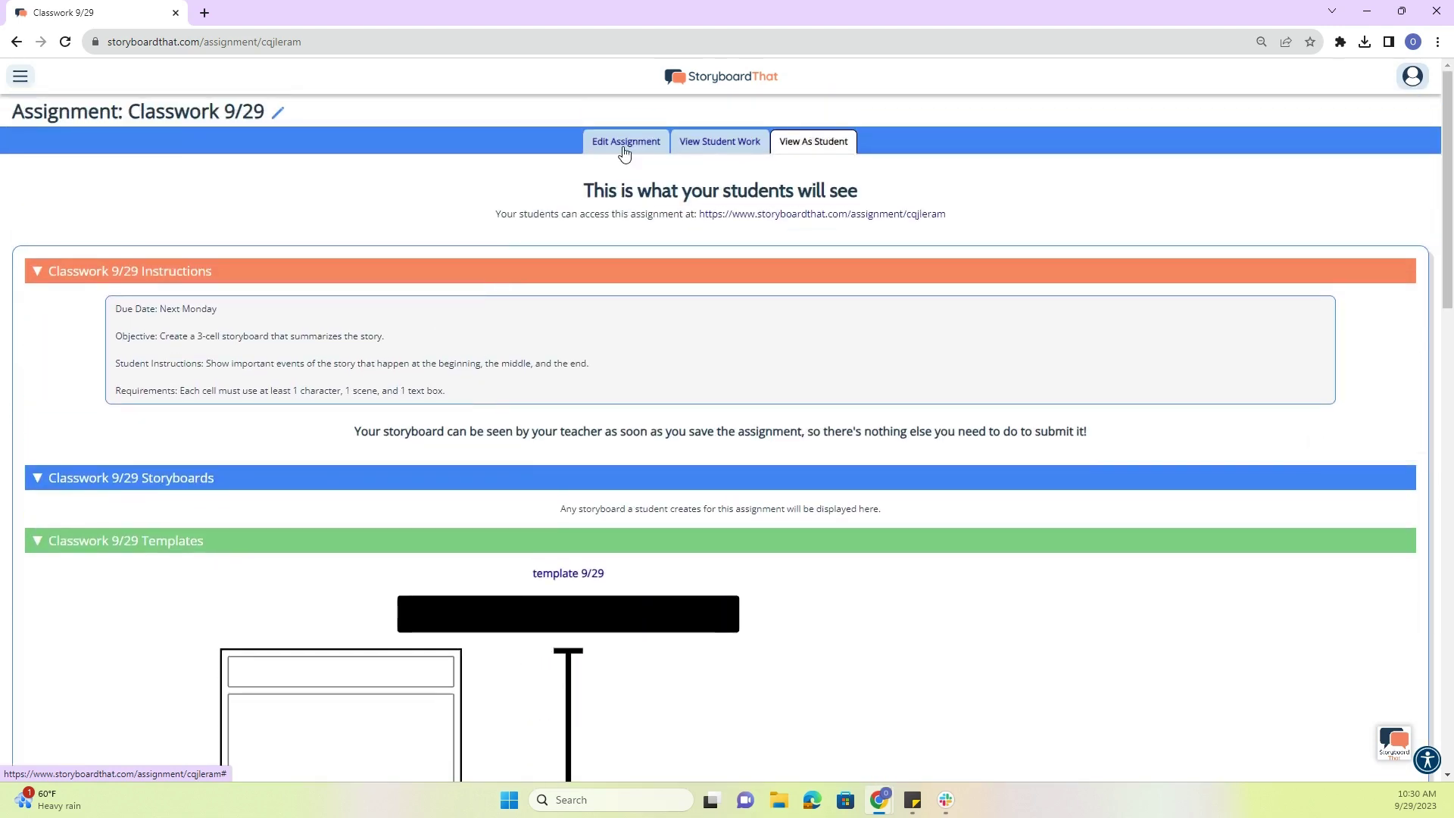
- Return to Edit Assignment and review the classes, collaboration setting and instructions
{"action": "left_click", "coordinate": [624, 144]}
{"action": "scroll", "coordinate": [666, 341], "scroll_direction": "down", "scroll_amount": 11}
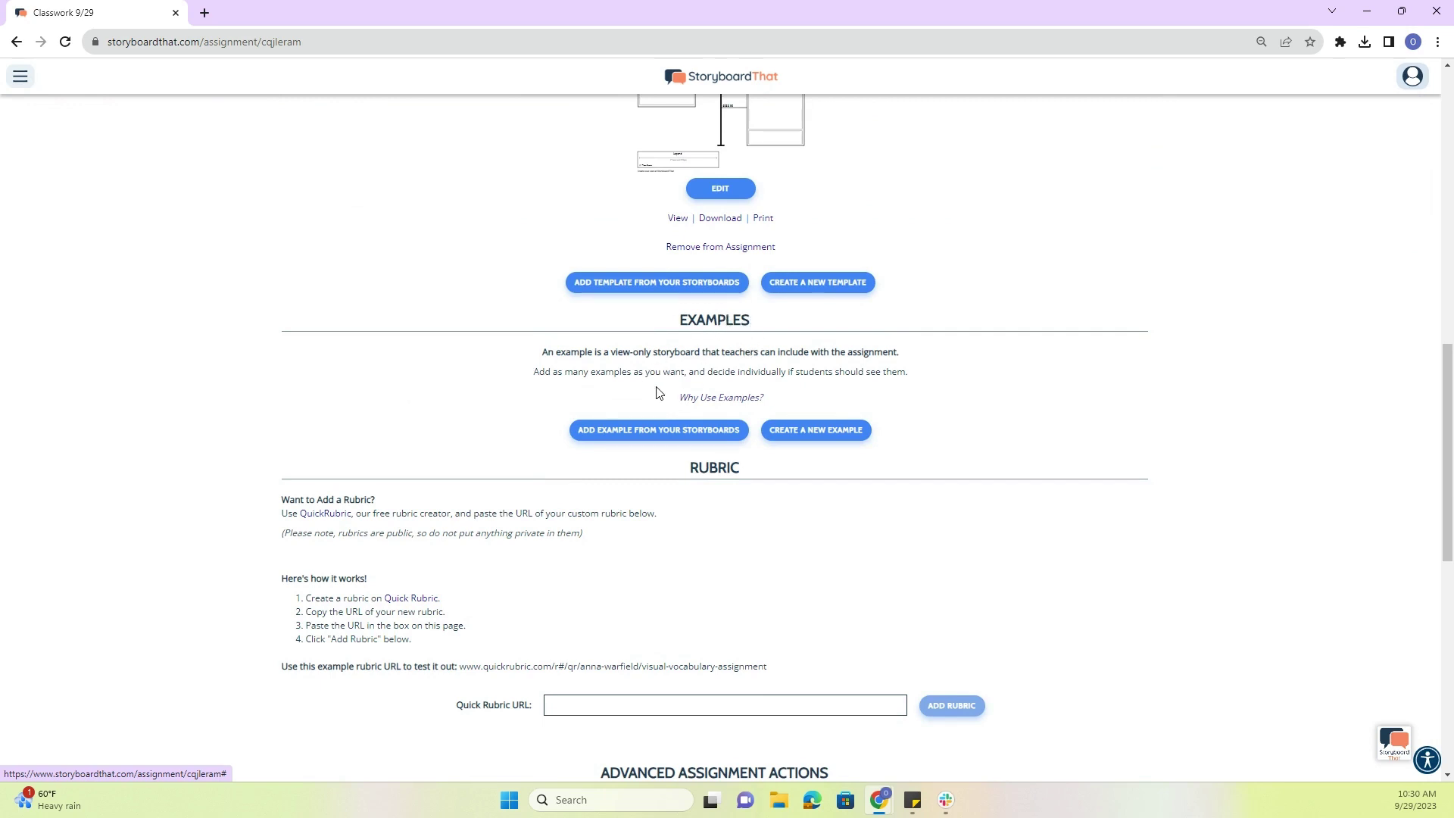
{"action": "scroll", "coordinate": [658, 392], "scroll_direction": "down", "scroll_amount": 3}
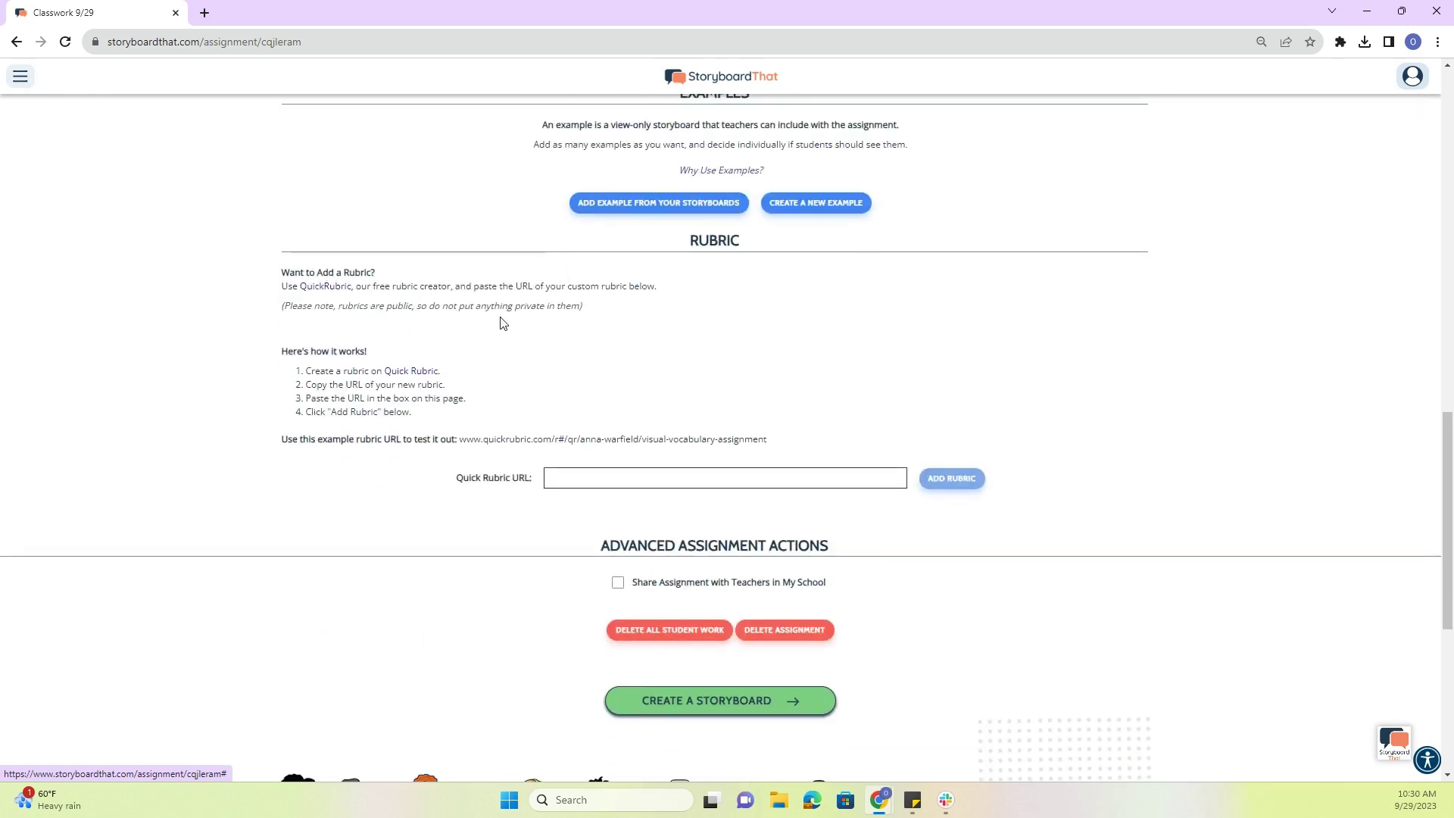
{"action": "scroll", "coordinate": [899, 399], "scroll_direction": "up", "scroll_amount": 15}
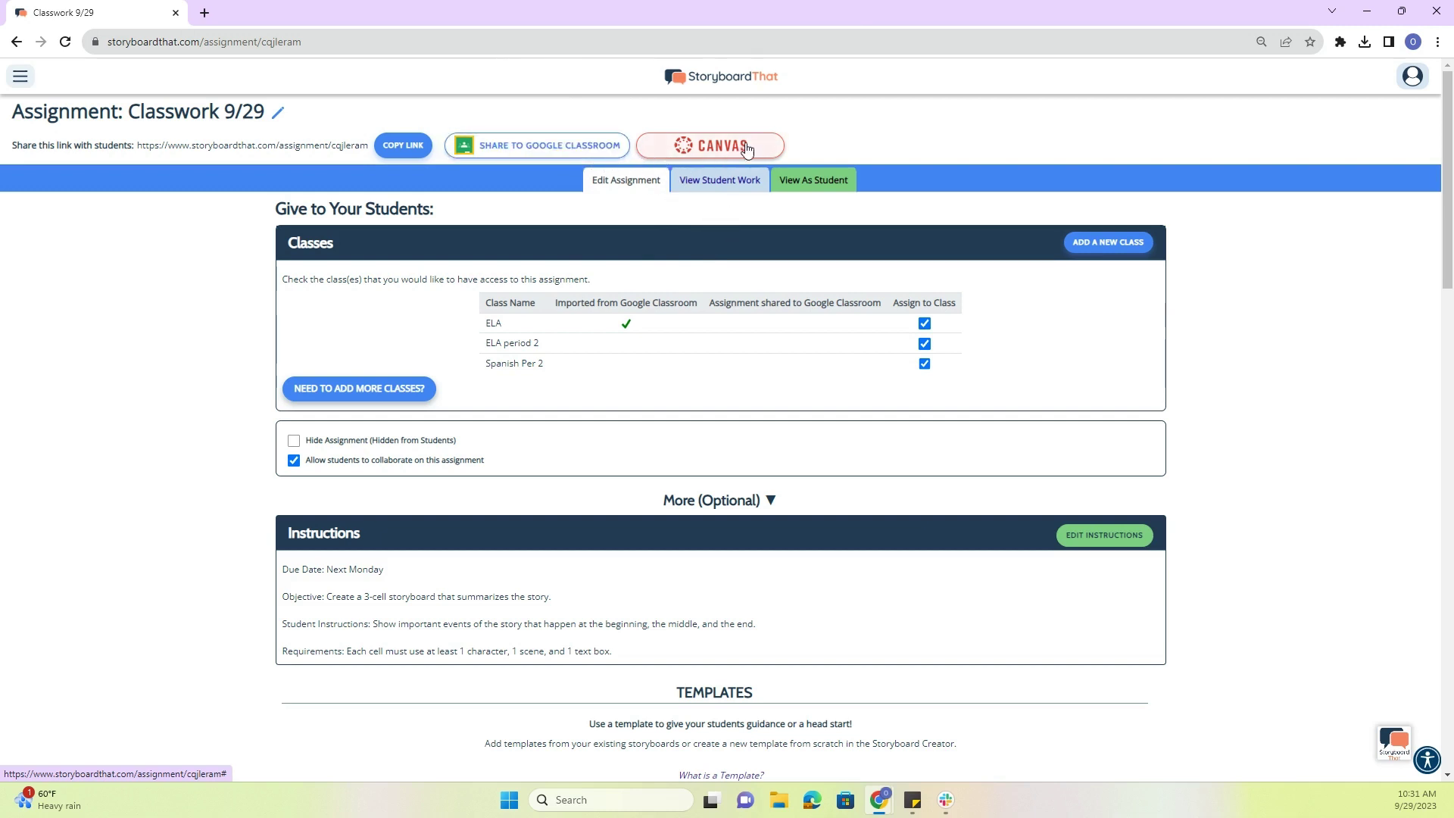
{"action": "scroll", "coordinate": [783, 380], "scroll_direction": "down", "scroll_amount": 3}
{"action": "scroll", "coordinate": [772, 377], "scroll_direction": "up", "scroll_amount": 3}
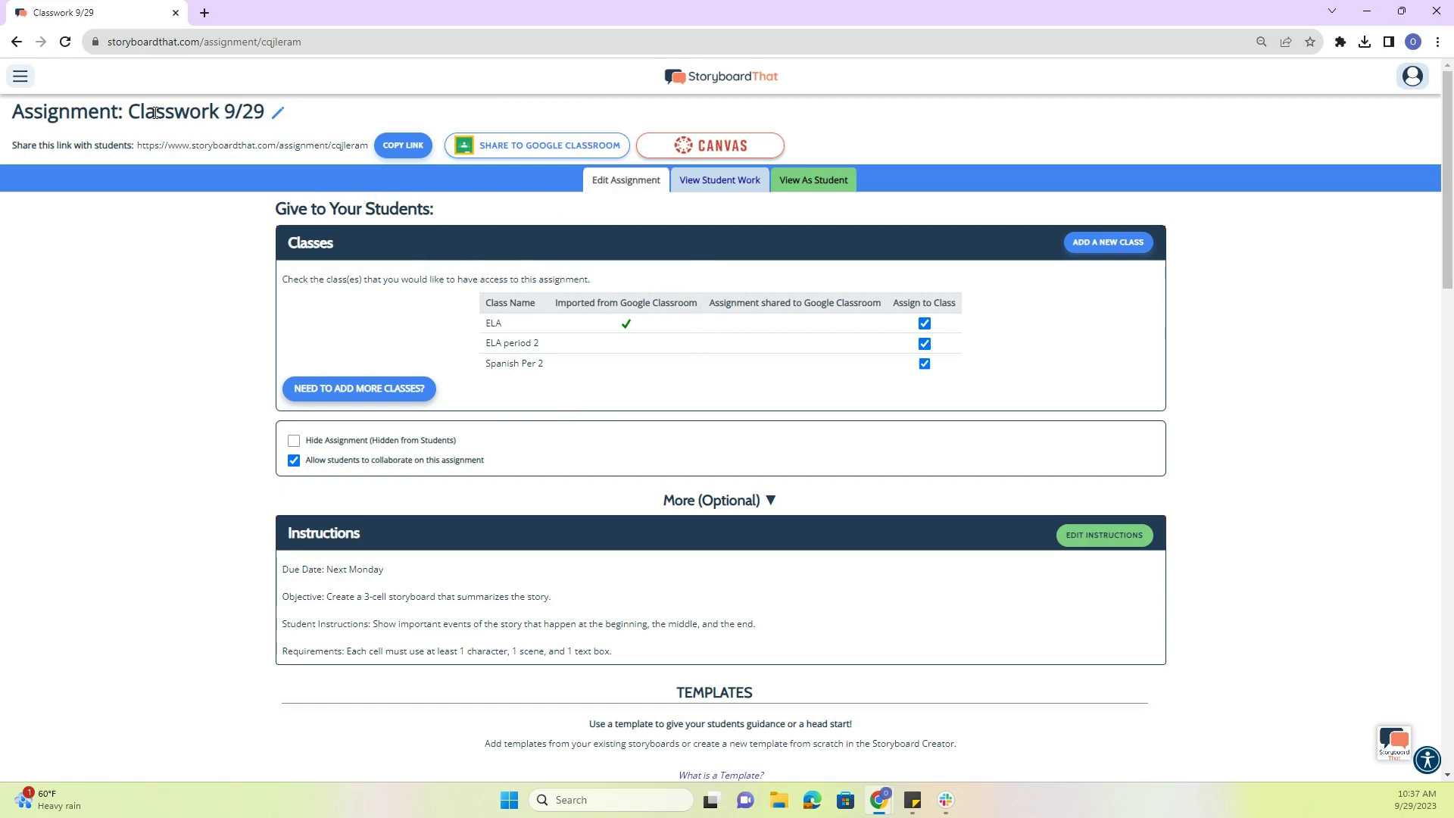
- Create a new blank storyboard titled 'classwork 9/29'
{"action": "left_click", "coordinate": [21, 79]}
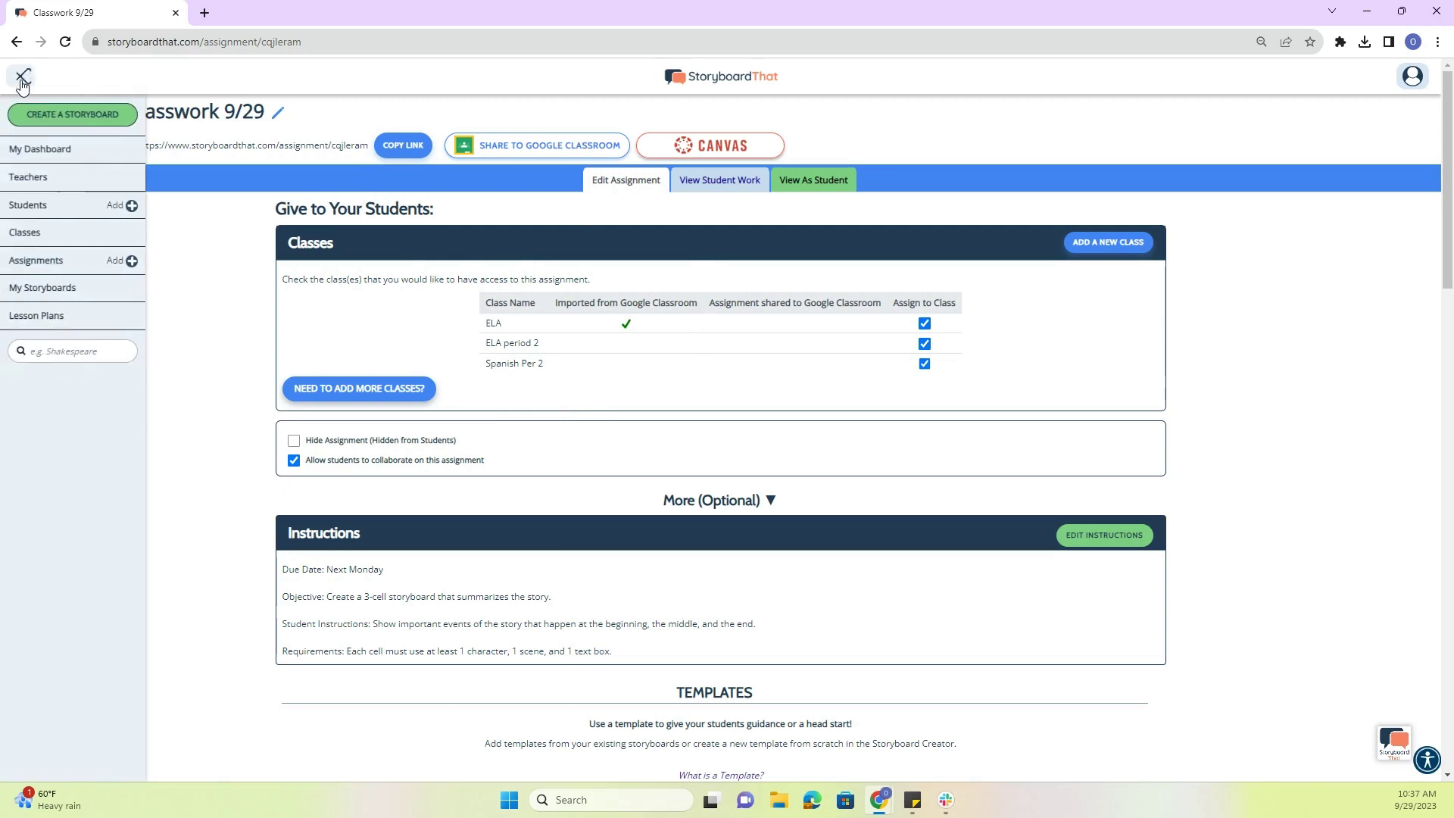
{"action": "left_click", "coordinate": [63, 121]}
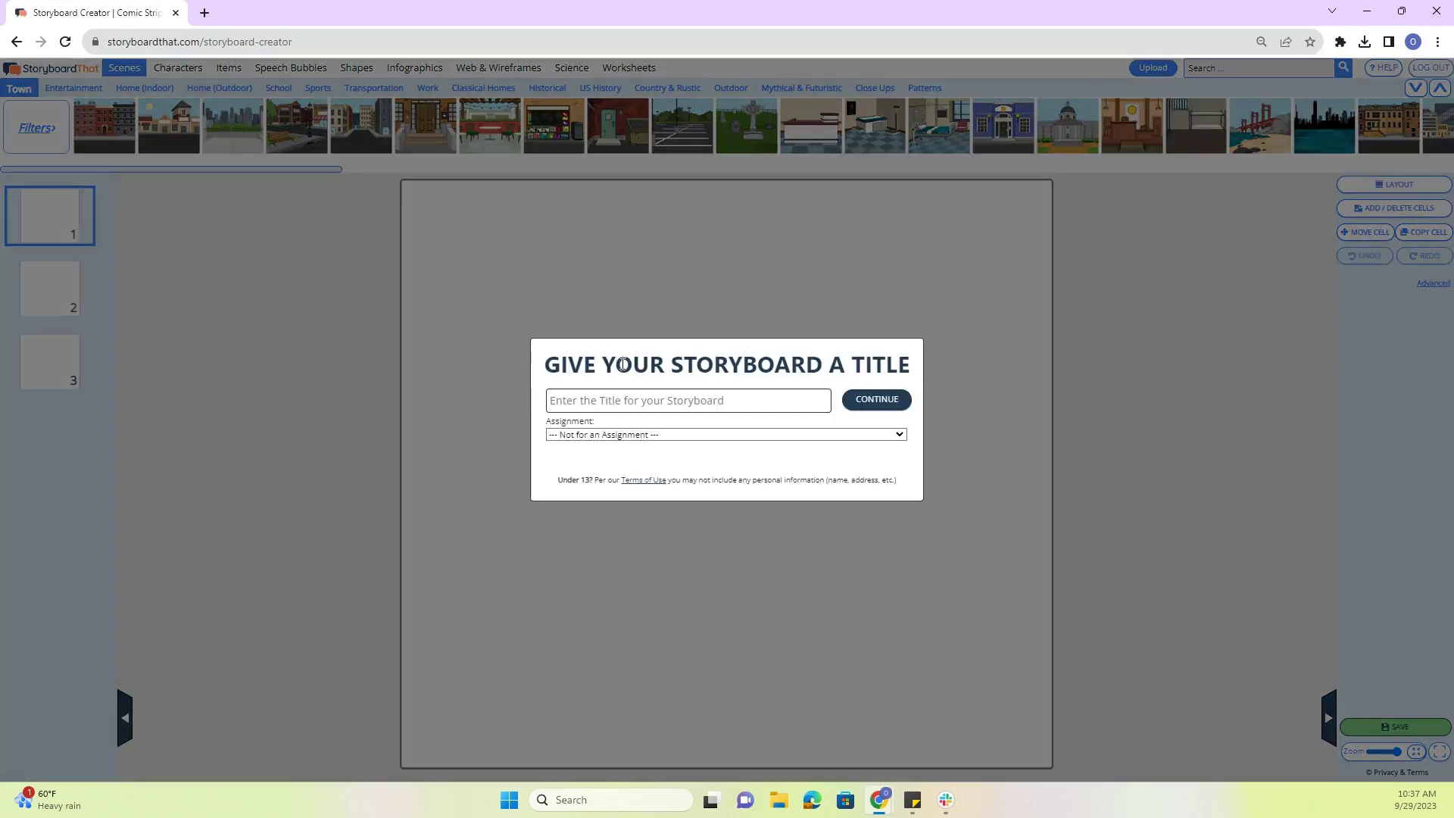
{"action": "left_click", "coordinate": [620, 407]}
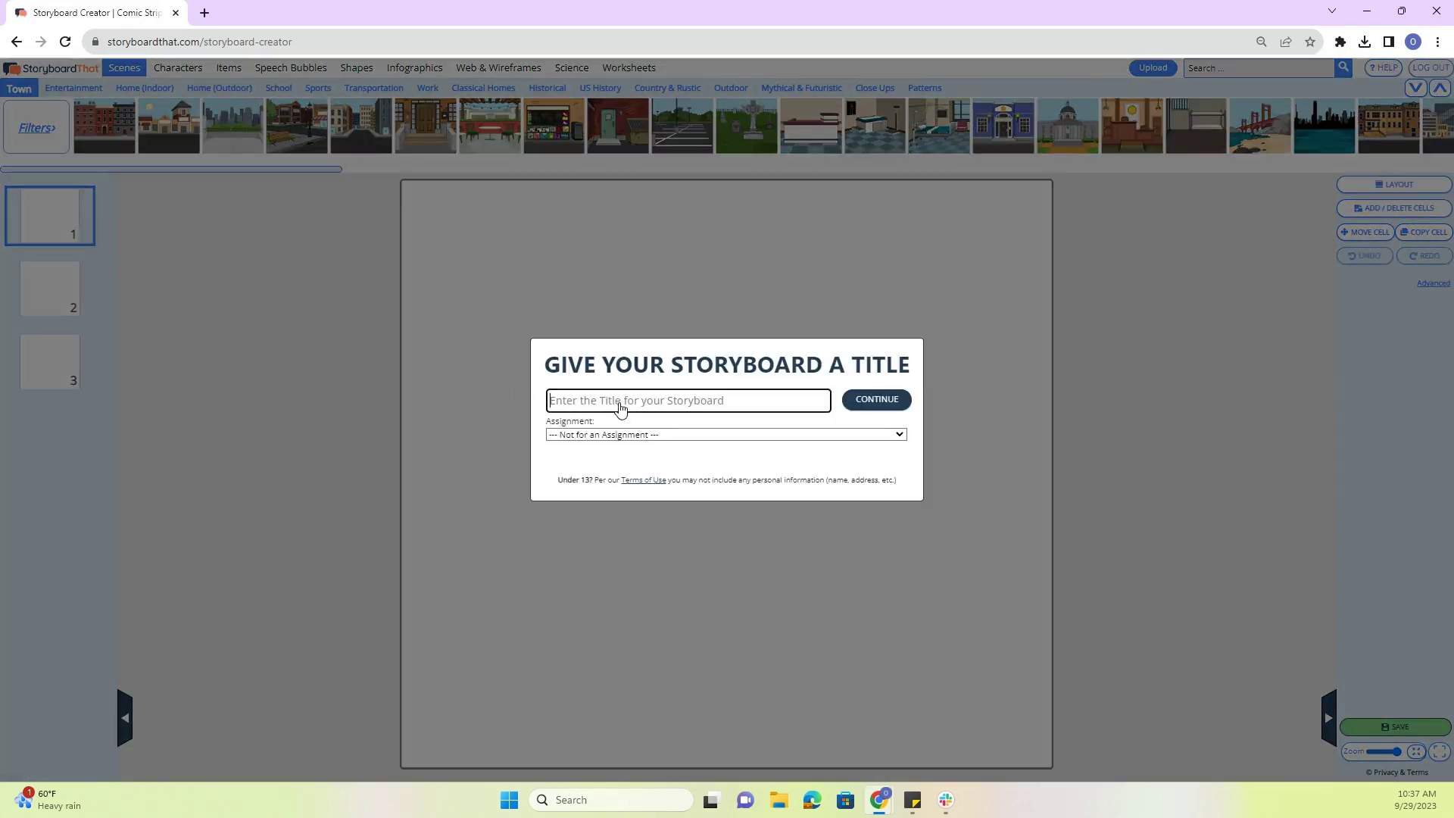
{"action": "type", "text": "classwo"}
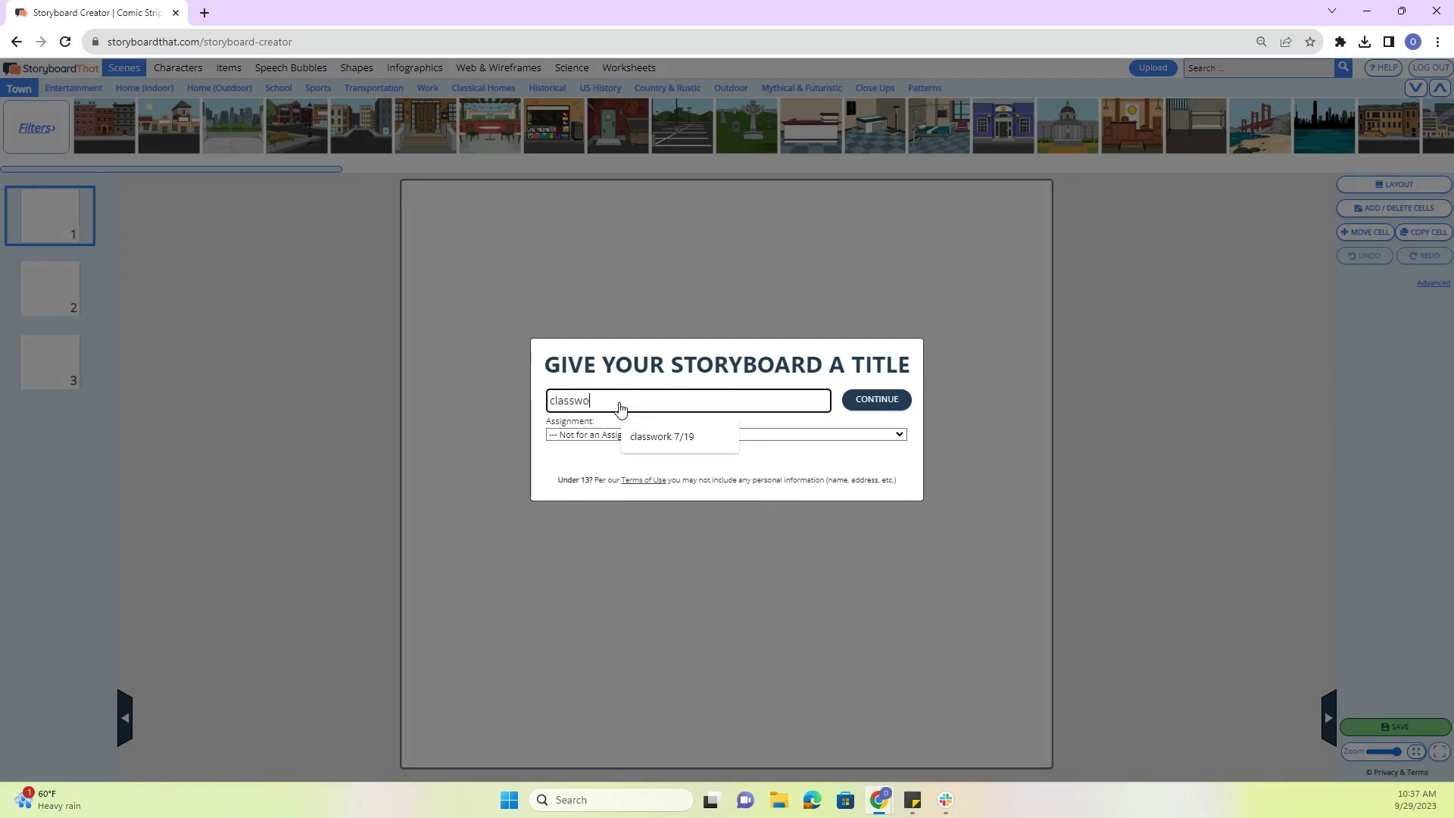
{"action": "type", "text": "rk 9/2"}
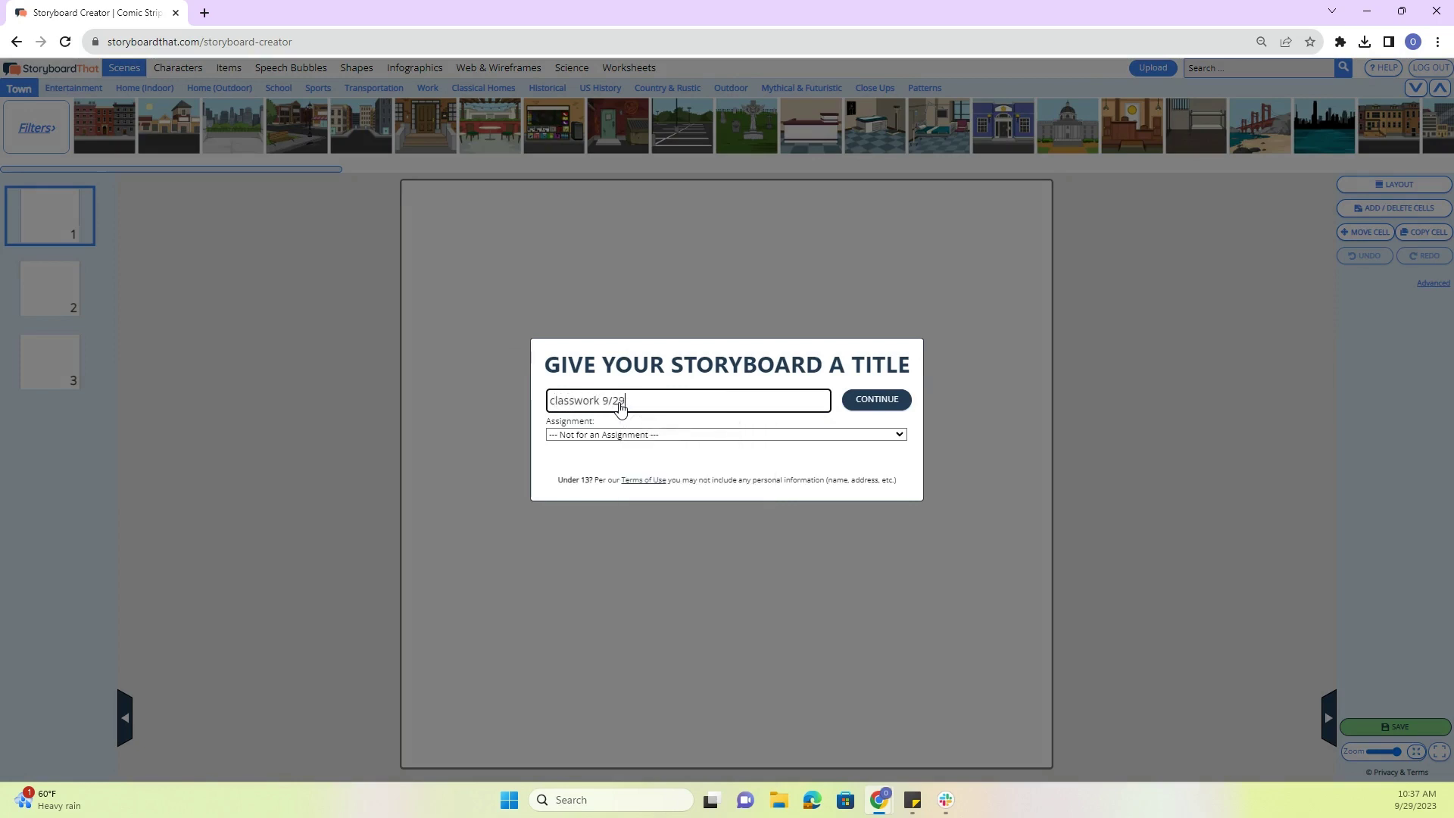
{"action": "type", "text": "9"}
{"action": "left_click", "coordinate": [876, 399]}
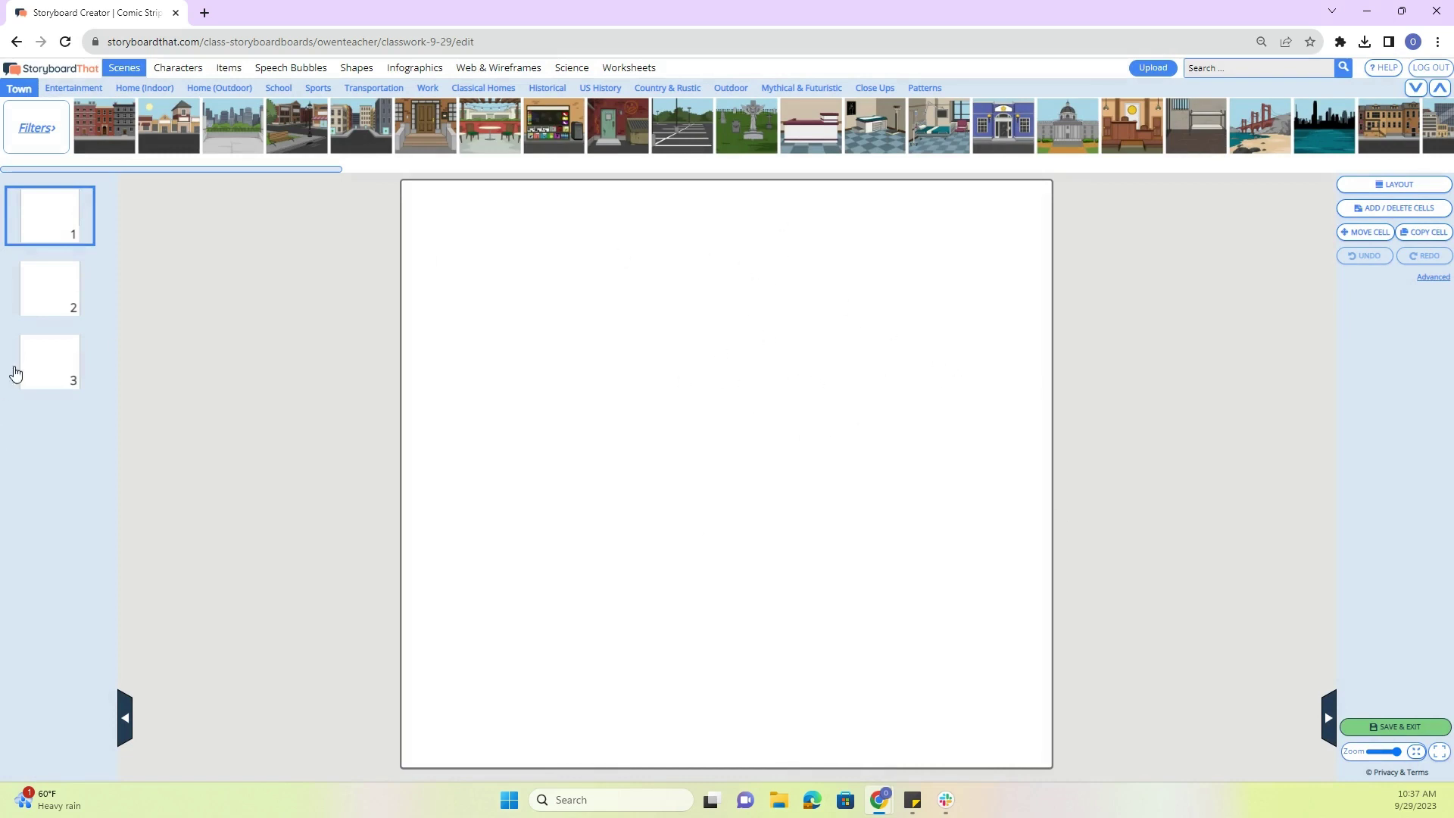
- Apply a three-cell Spider layout with title and description boxes, then view cell 1 alone
{"action": "left_click", "coordinate": [1393, 184]}
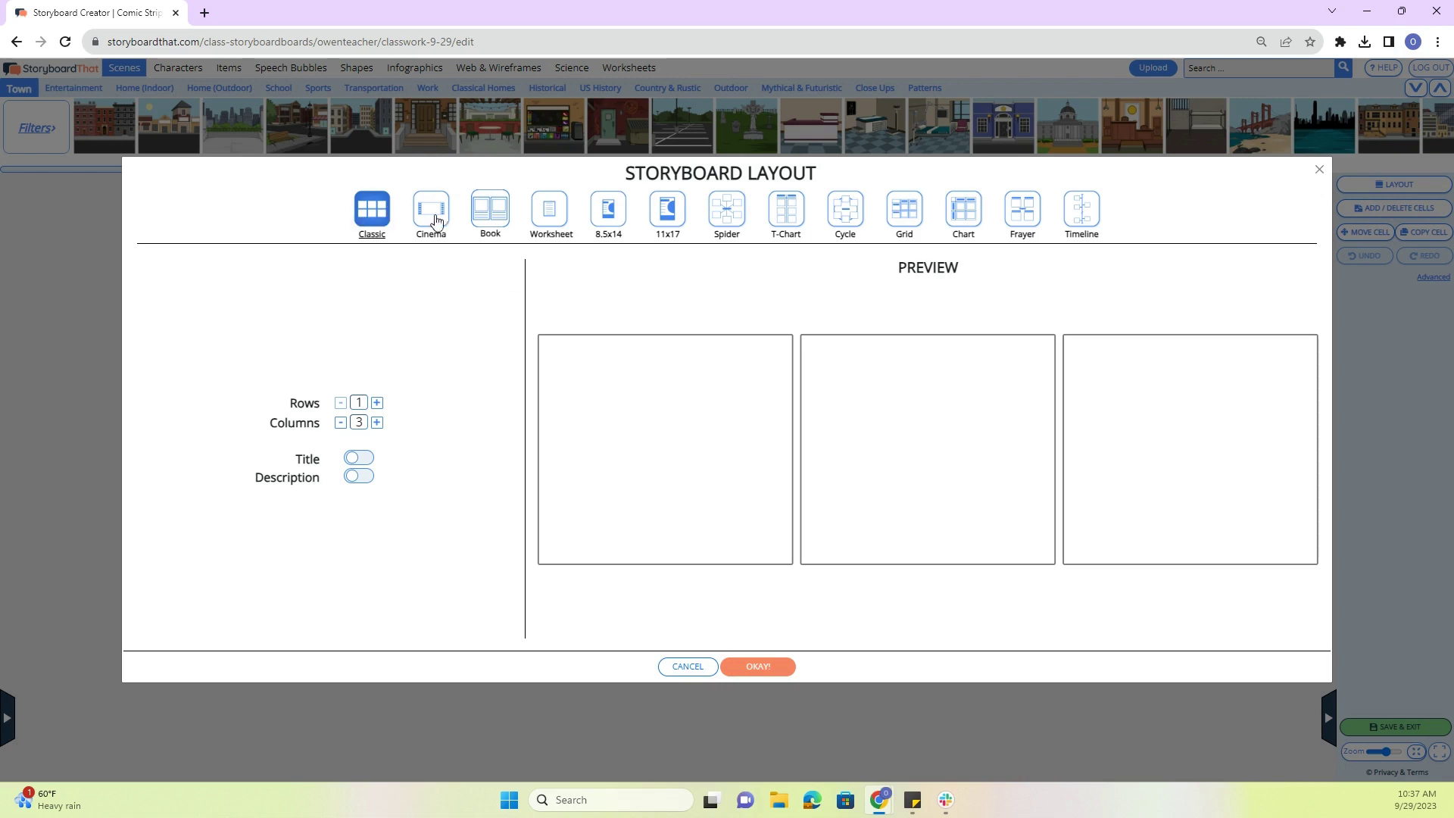
{"action": "left_click", "coordinate": [377, 423]}
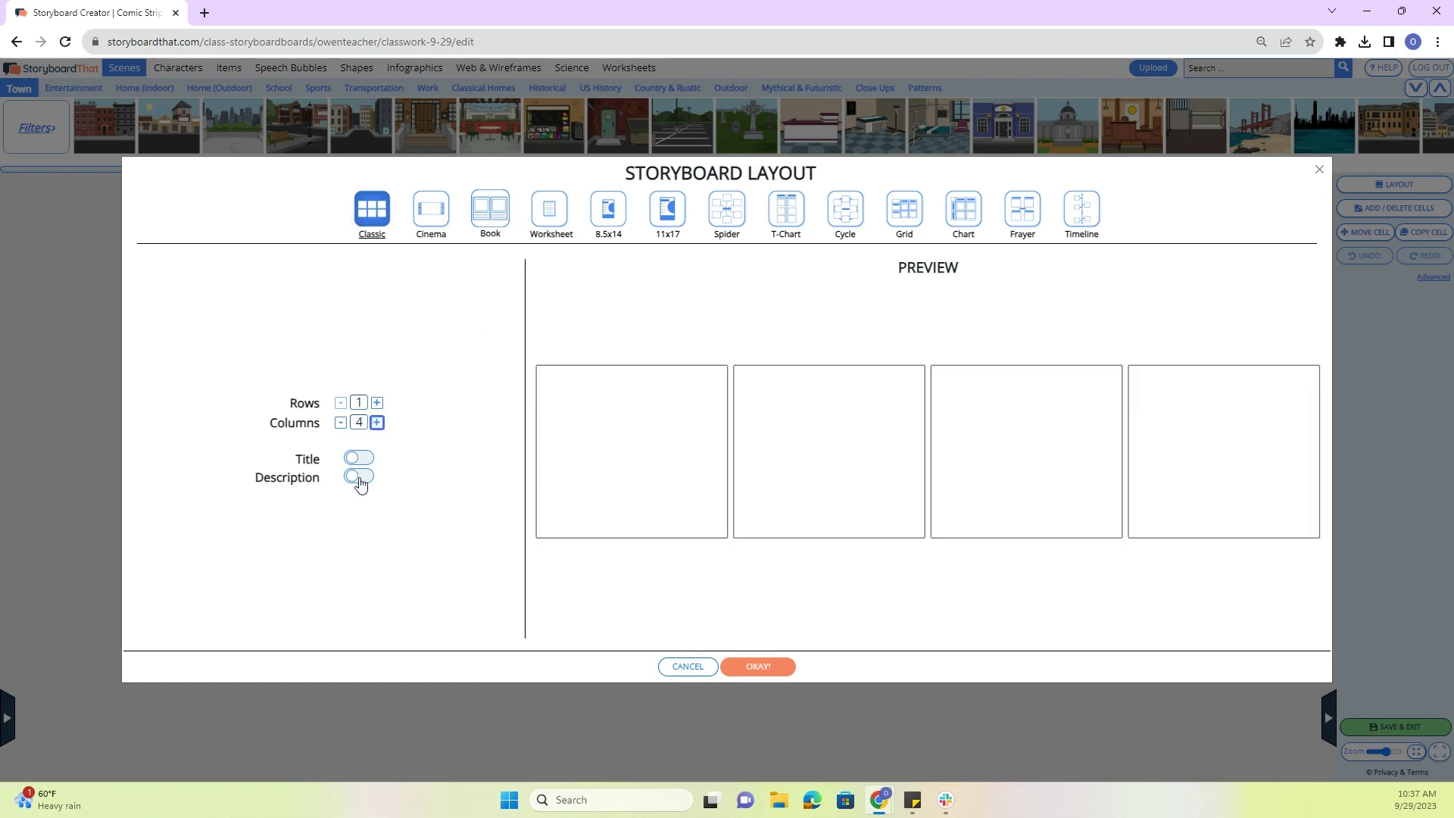
{"action": "left_click", "coordinate": [358, 477]}
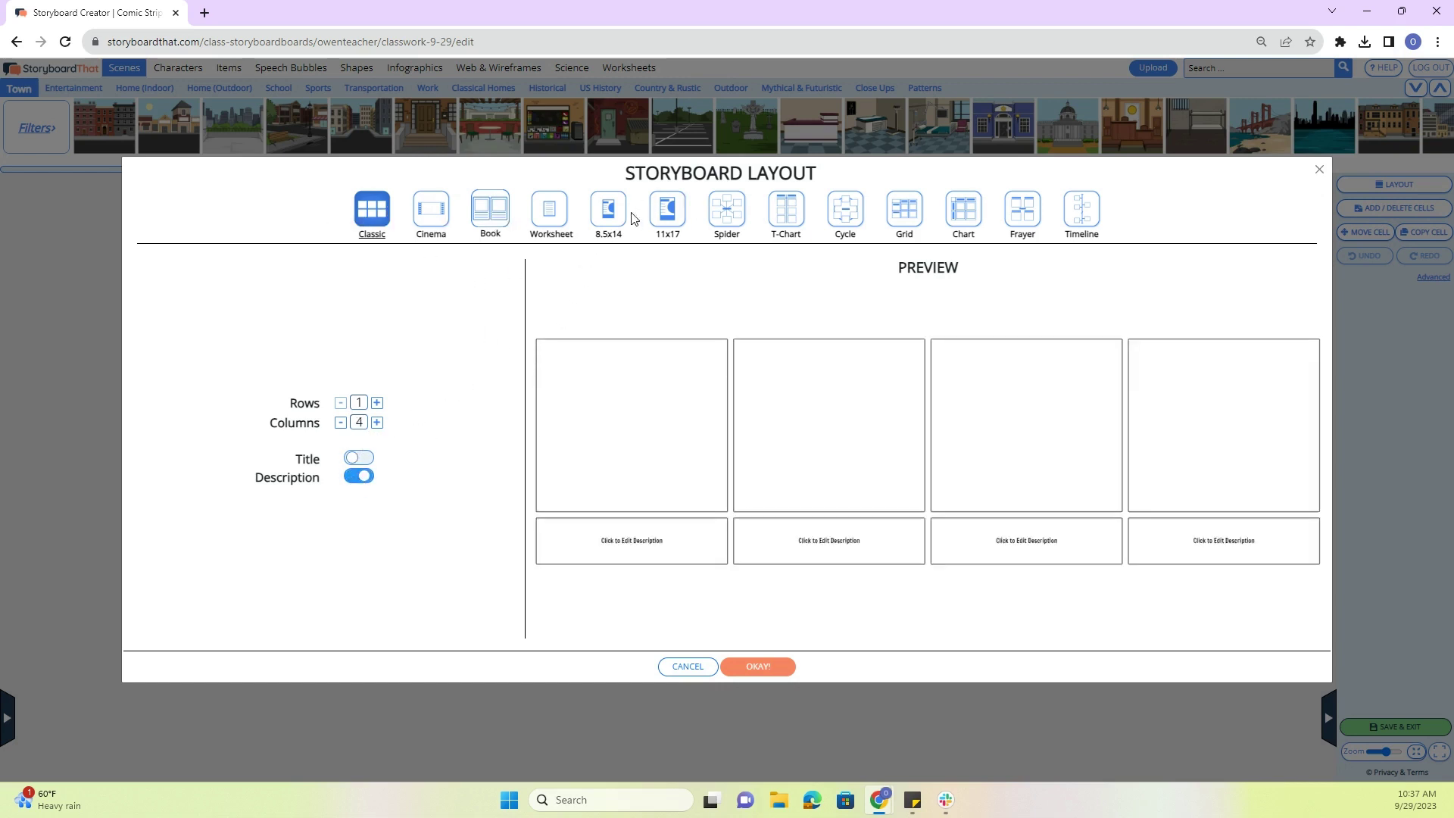
{"action": "left_click", "coordinate": [357, 458]}
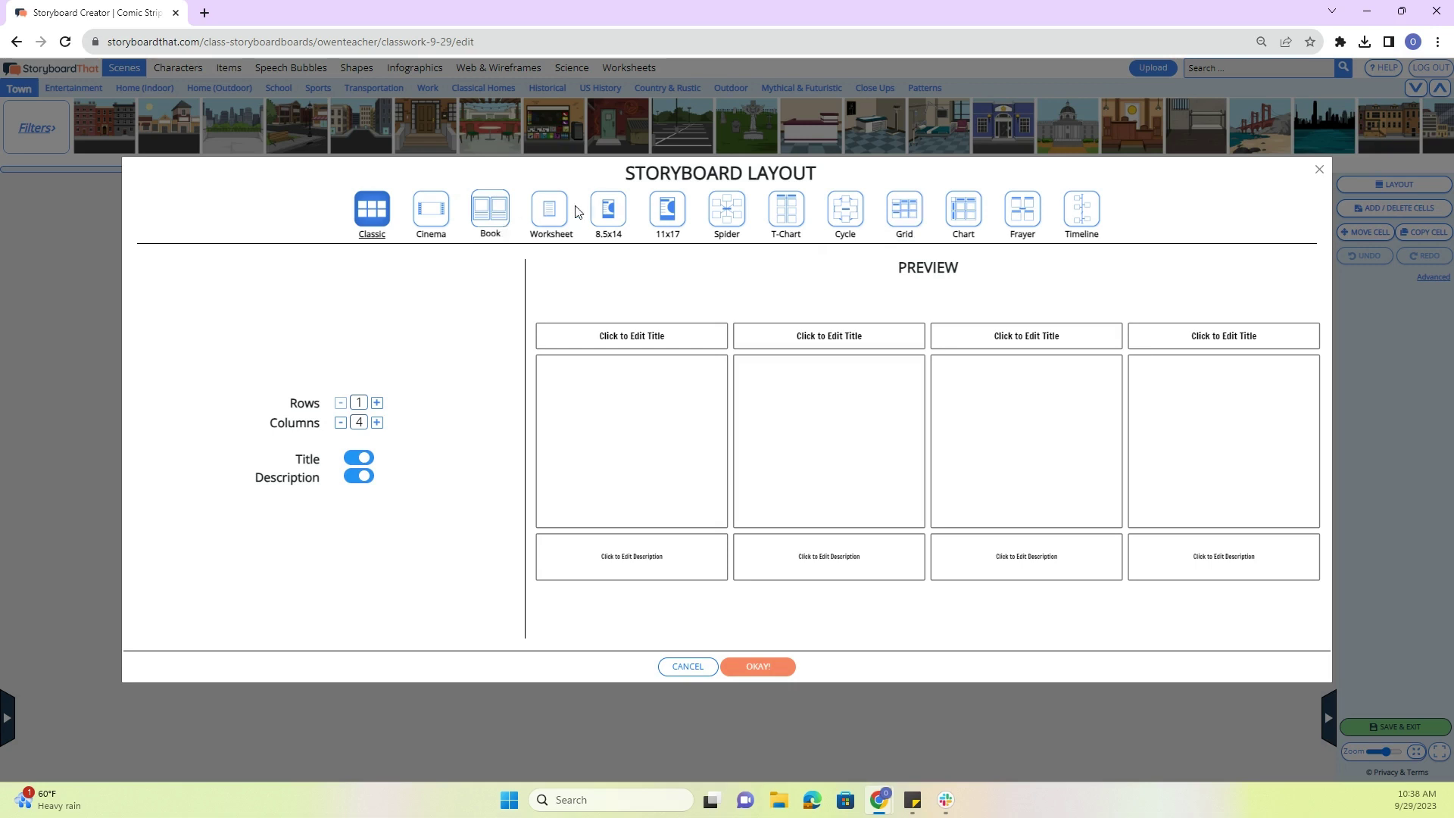
{"action": "left_click", "coordinate": [727, 214]}
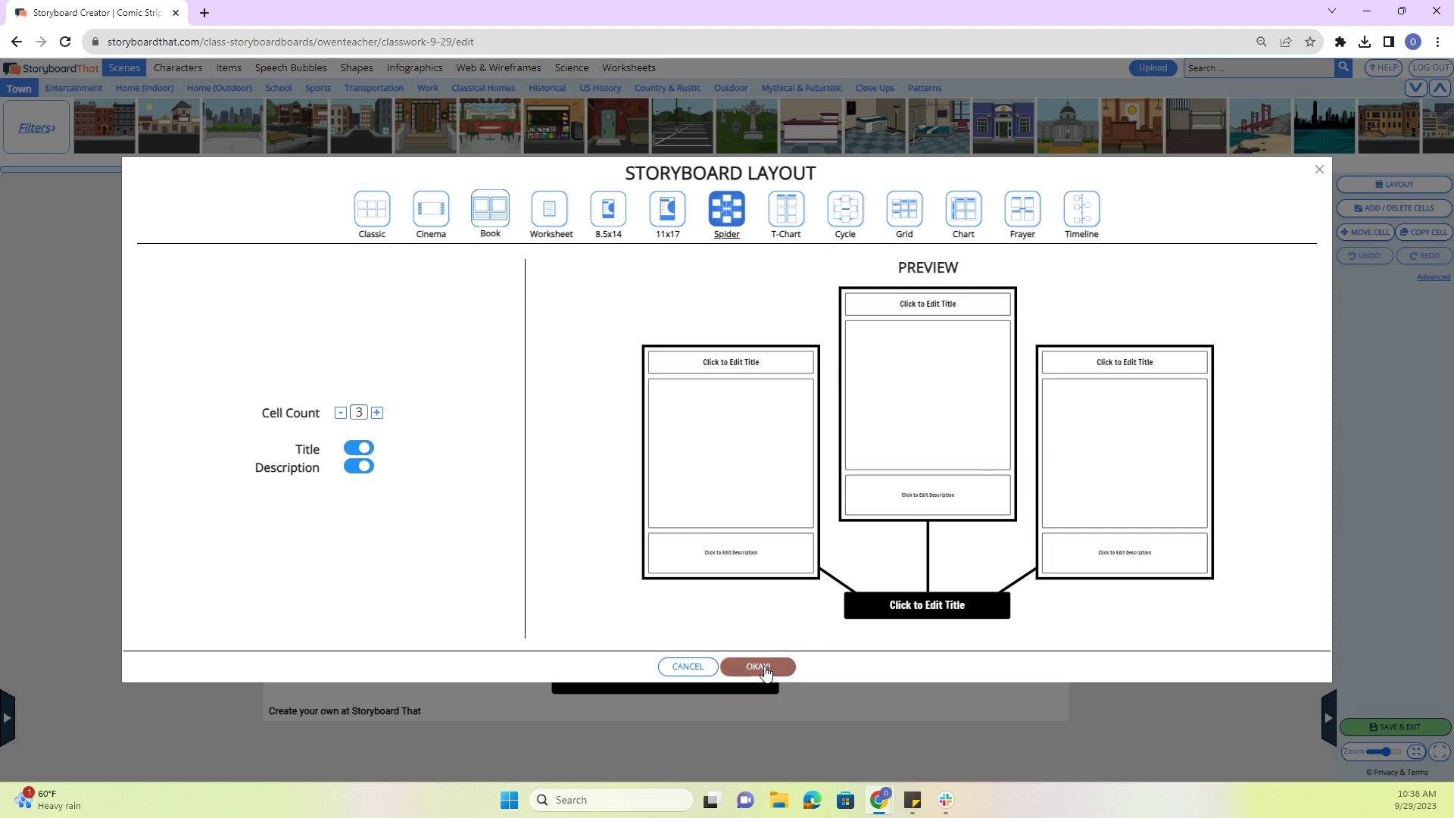
{"action": "left_click", "coordinate": [757, 666]}
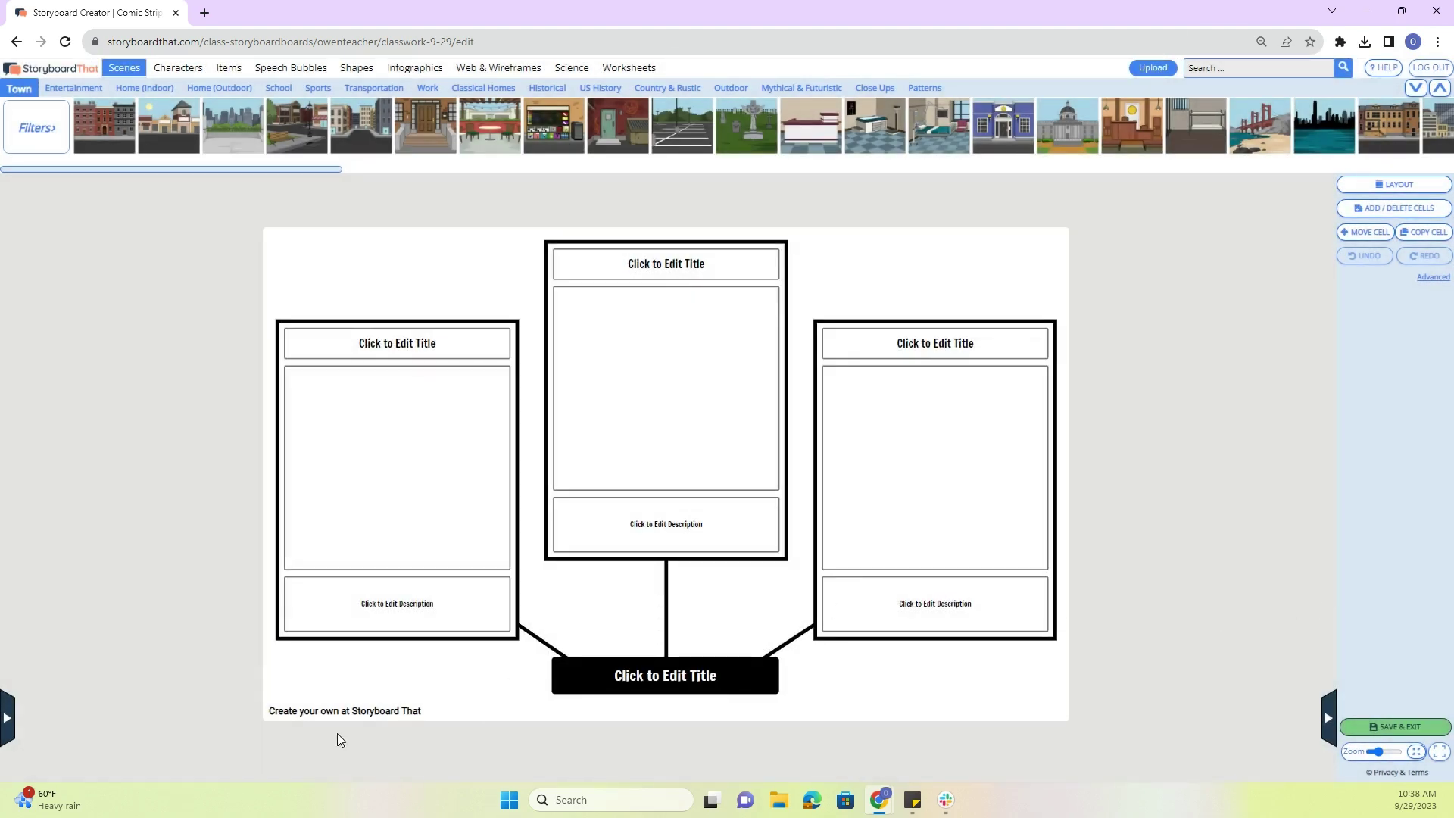
{"action": "left_click", "coordinate": [9, 719]}
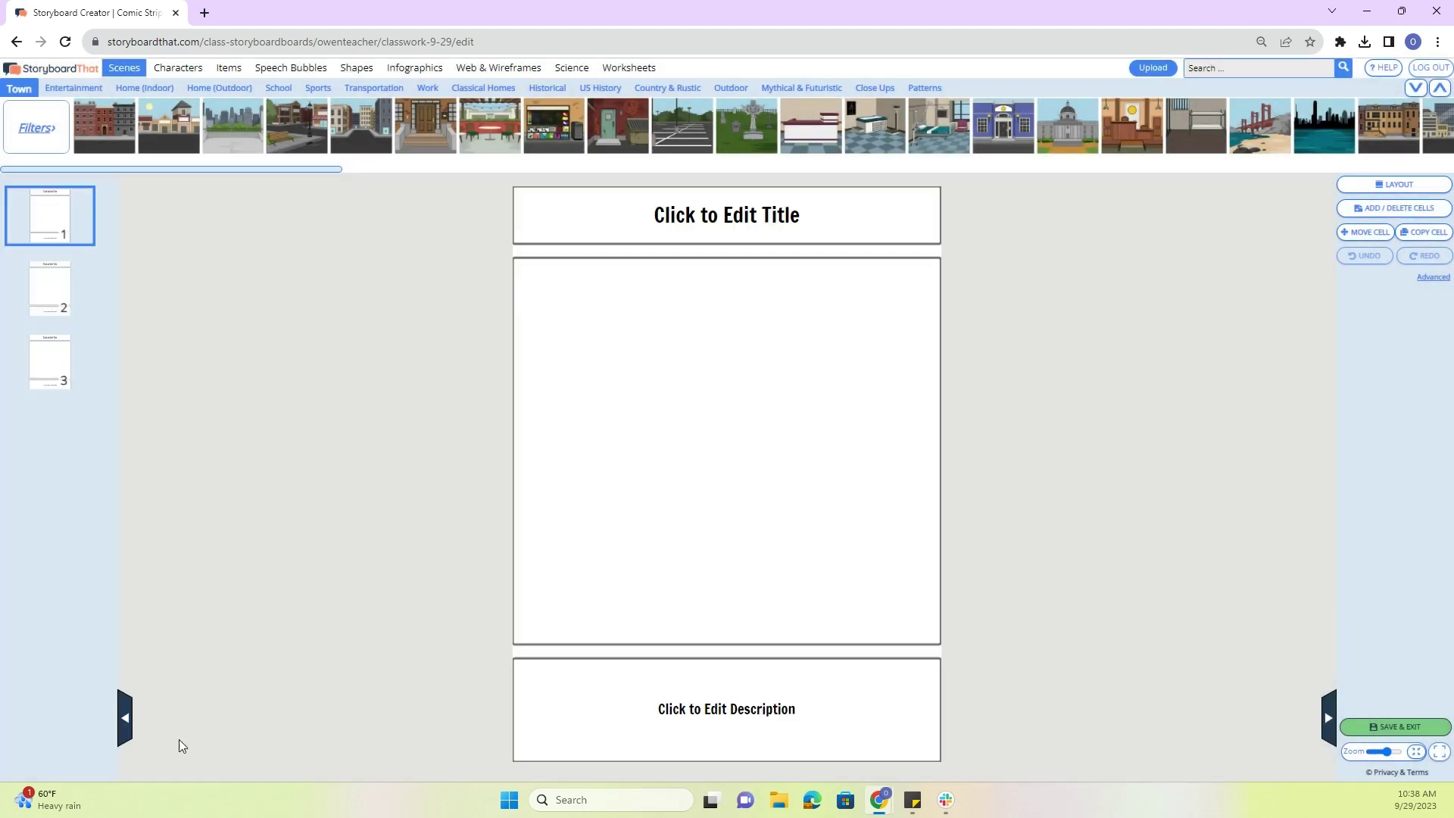
- Drag the US History church scene into cell 1 and select it
{"action": "left_click", "coordinate": [131, 725]}
{"action": "left_click", "coordinate": [4, 717]}
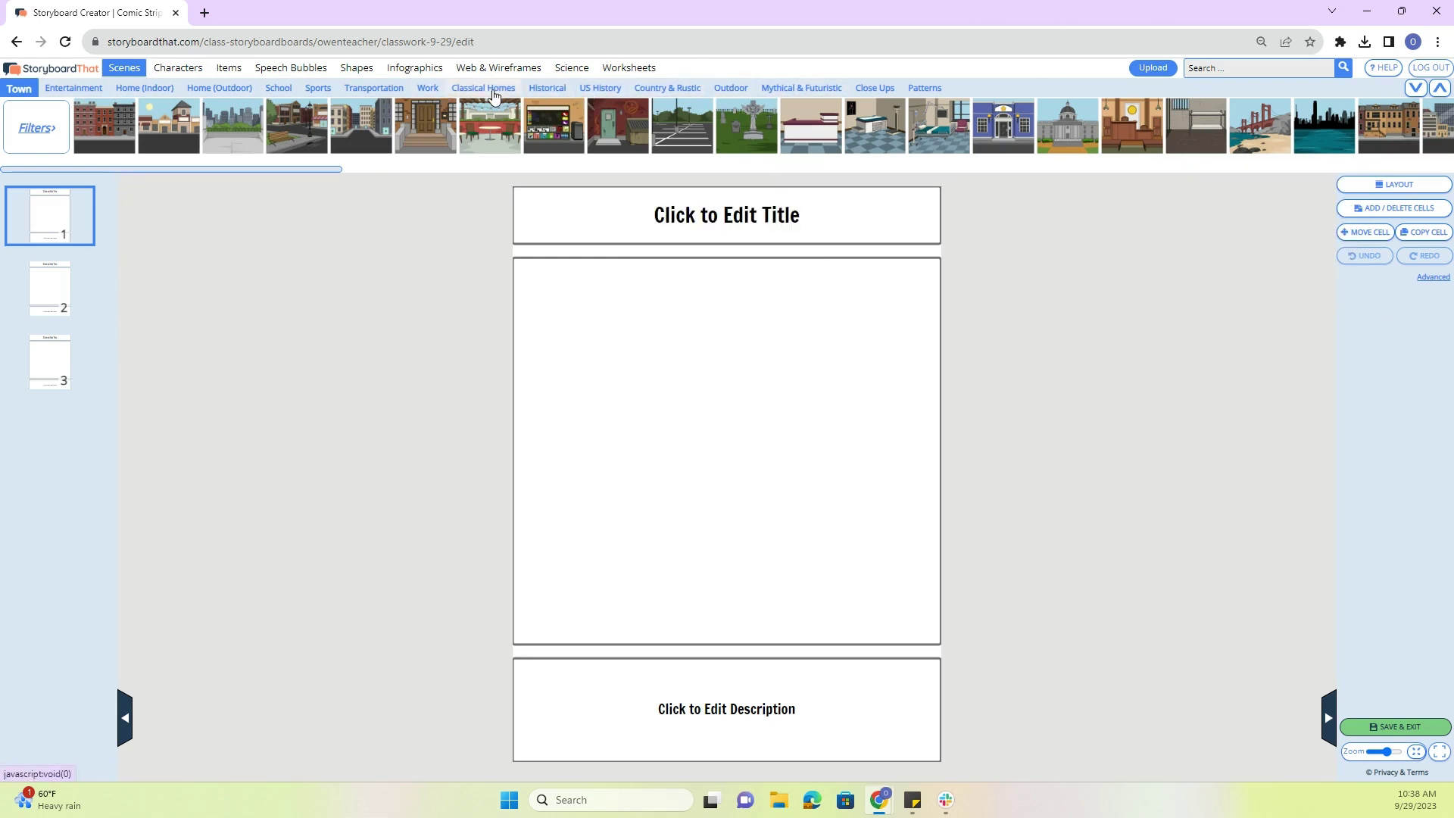
{"action": "left_click", "coordinate": [598, 88]}
{"action": "mouse_move", "coordinate": [521, 124]}
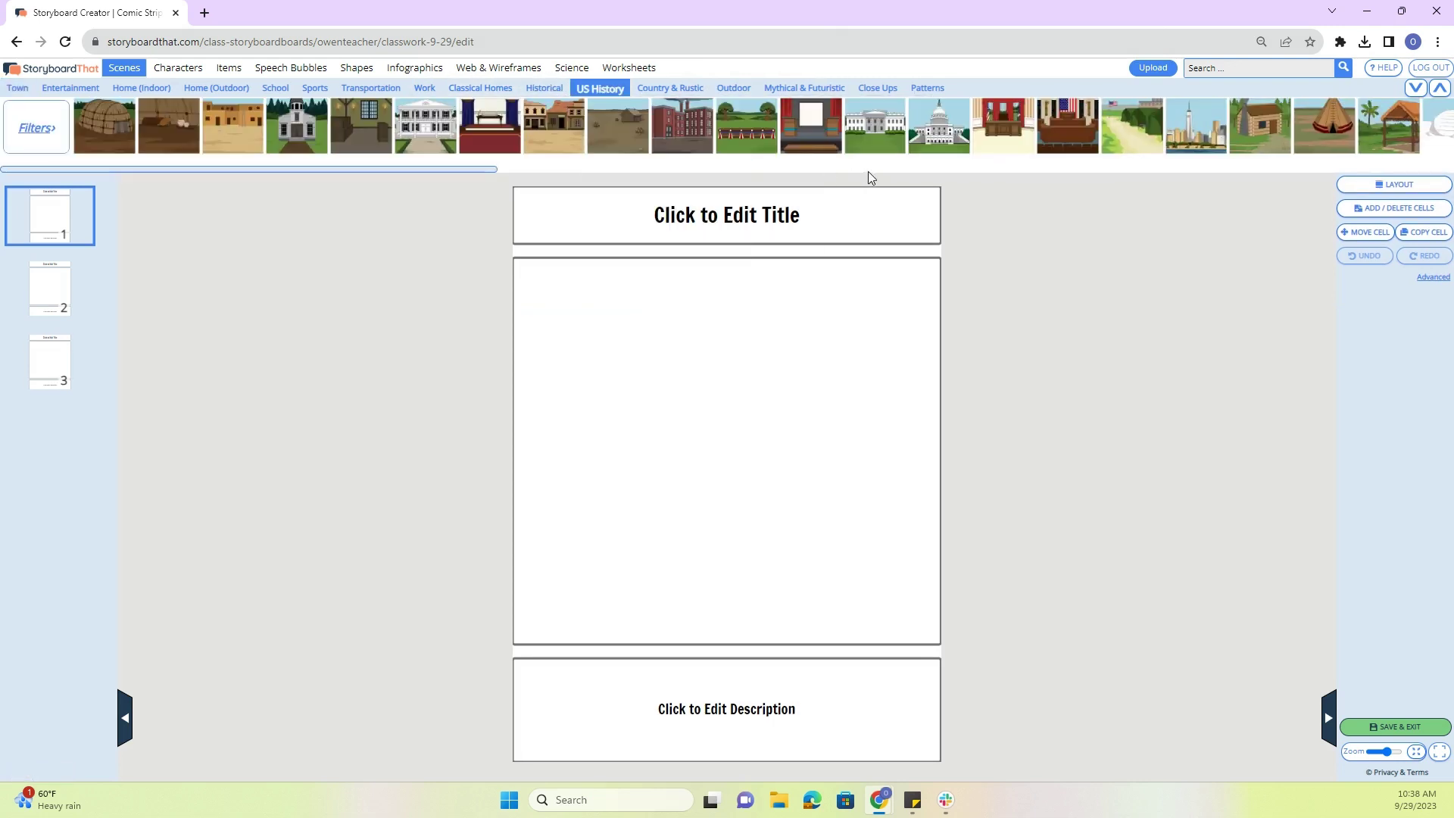
{"action": "left_click", "coordinate": [1415, 87]}
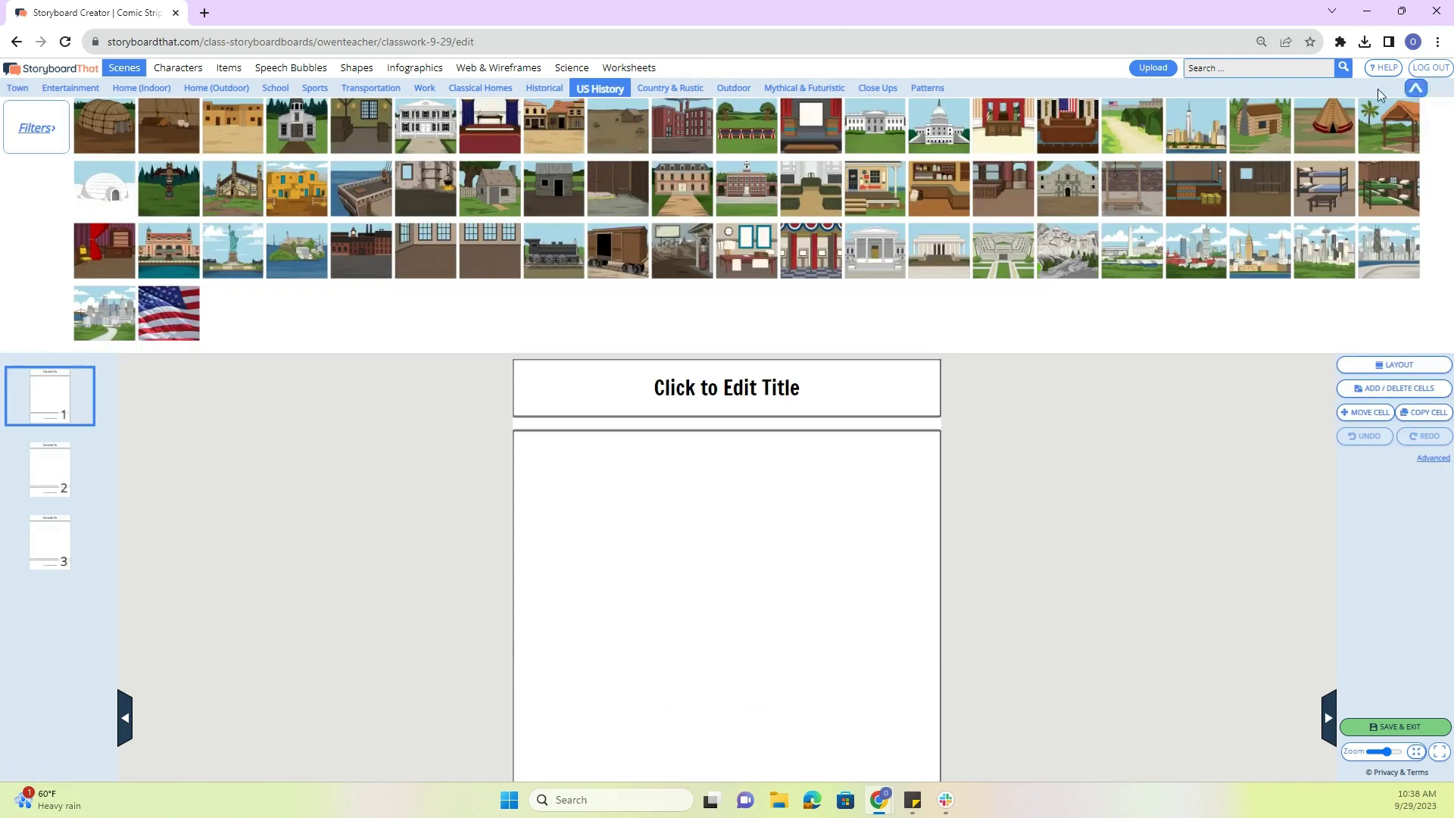
{"action": "mouse_move", "coordinate": [545, 195]}
{"action": "left_click_drag", "start_coordinate": [295, 117], "coordinate": [684, 564]}
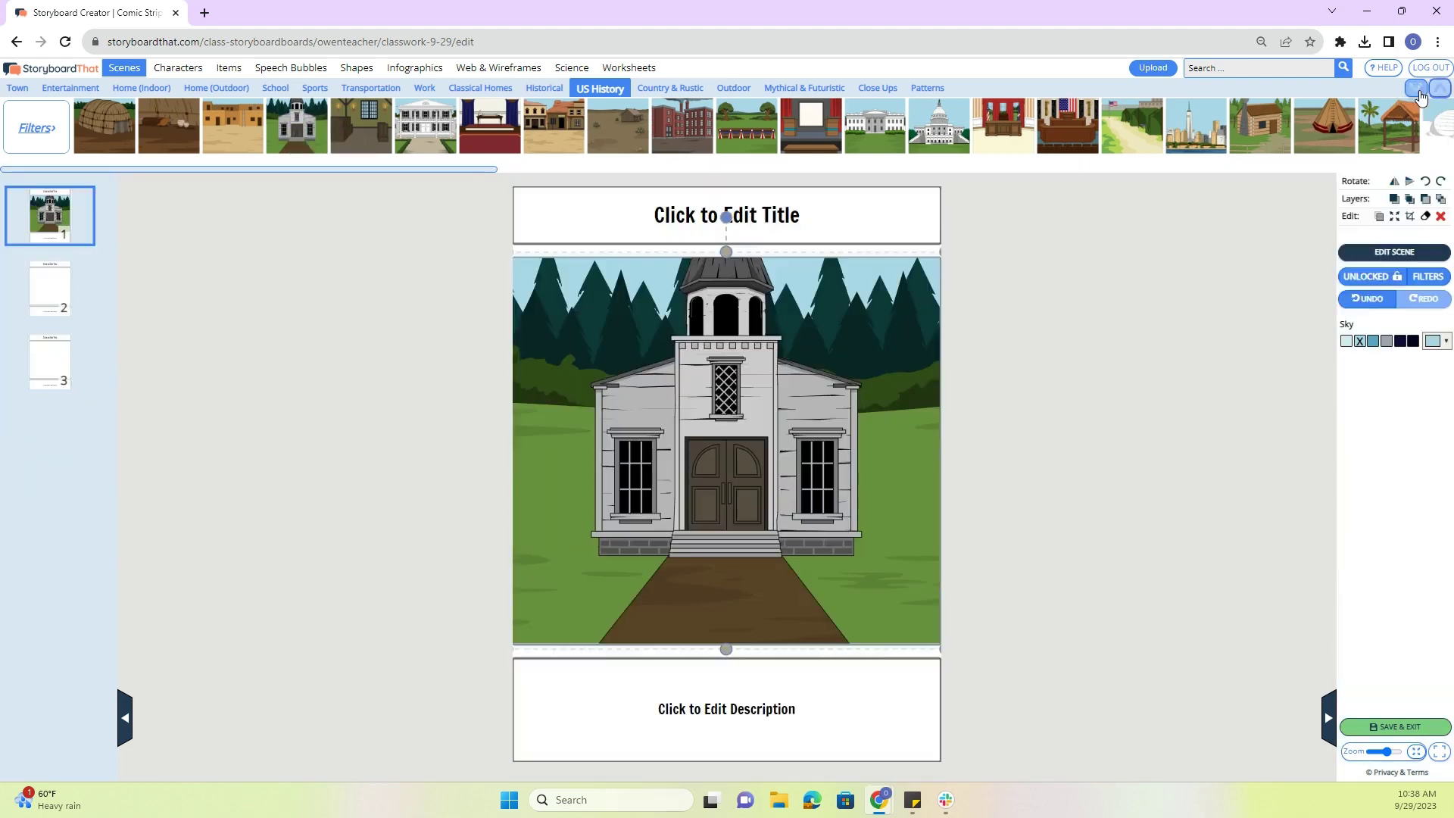
{"action": "left_click", "coordinate": [395, 383]}
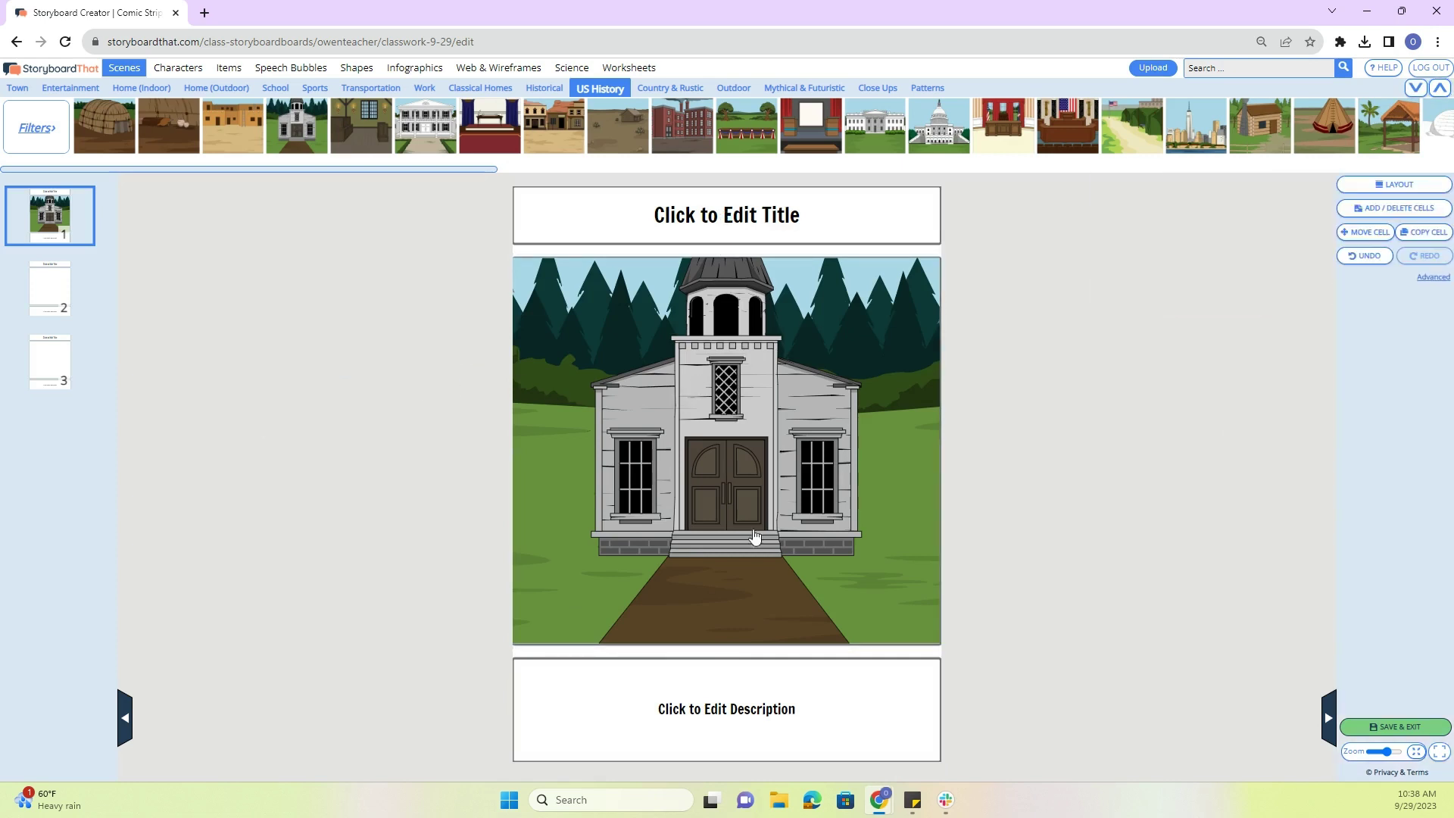
{"action": "left_click", "coordinate": [873, 316]}
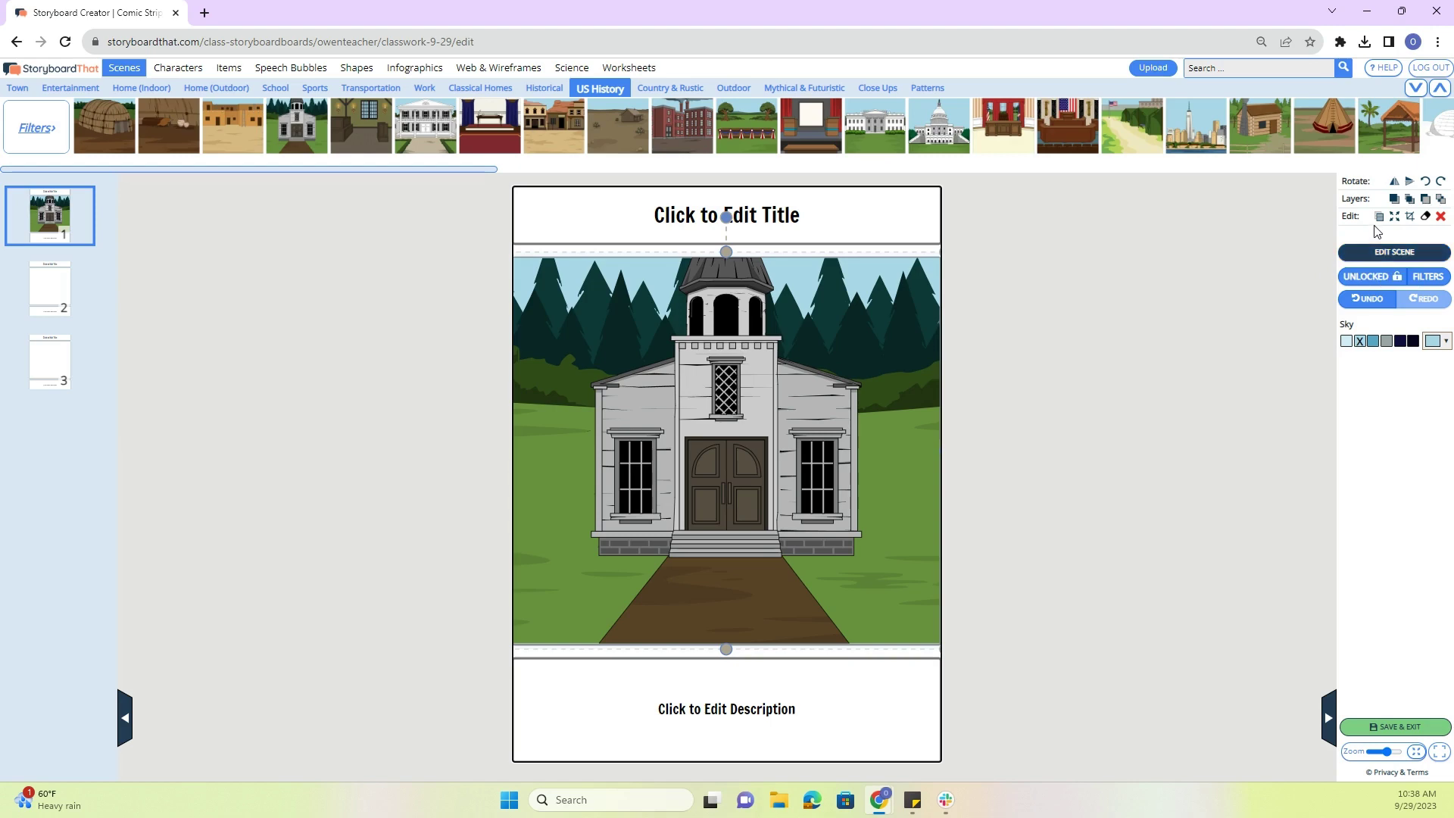
{"action": "left_click", "coordinate": [1376, 254]}
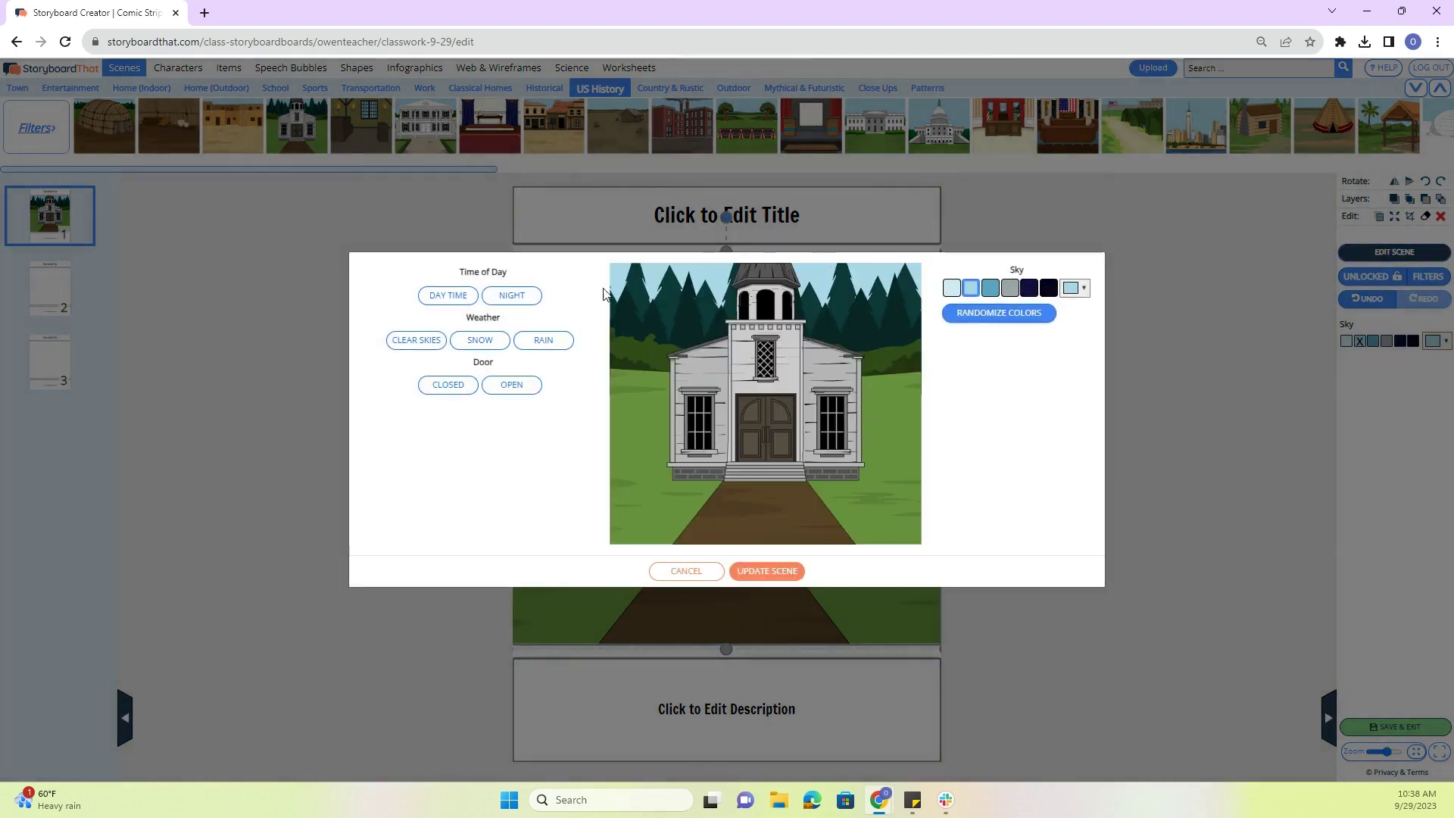
{"action": "left_click", "coordinate": [480, 340]}
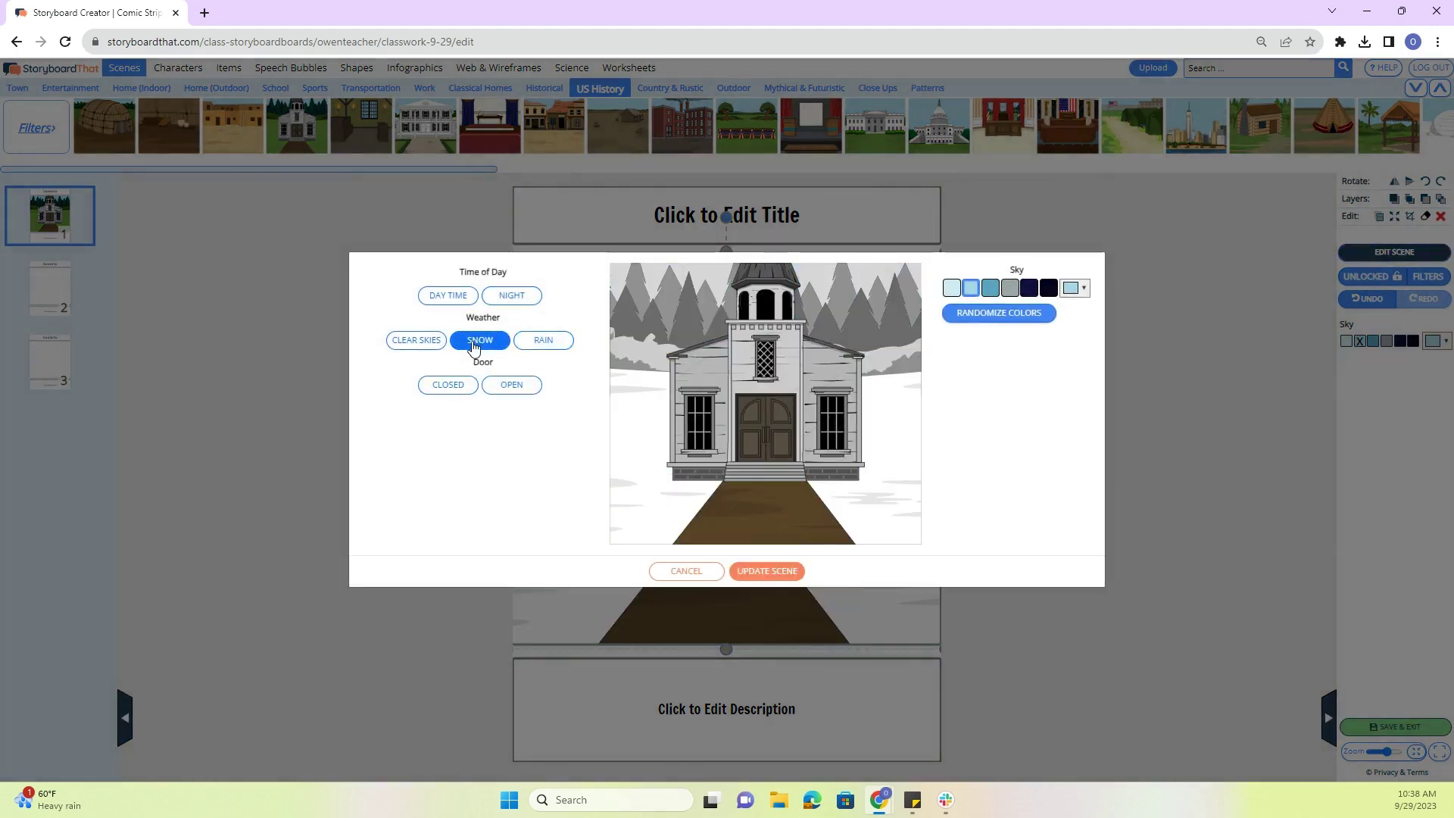
{"action": "left_click", "coordinate": [500, 386]}
{"action": "left_click", "coordinate": [455, 386]}
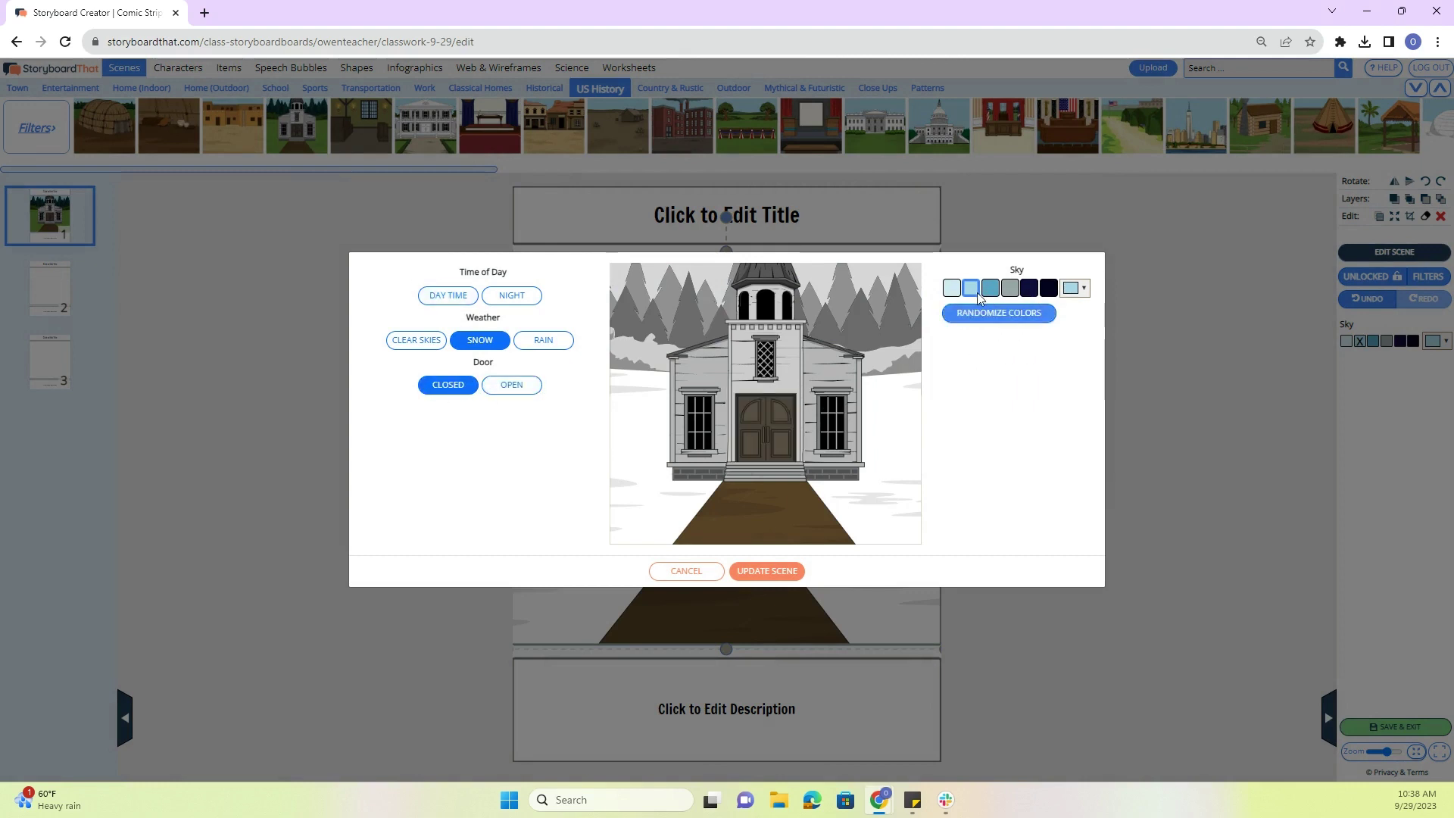
{"action": "left_click", "coordinate": [457, 295]}
{"action": "left_click", "coordinate": [431, 341]}
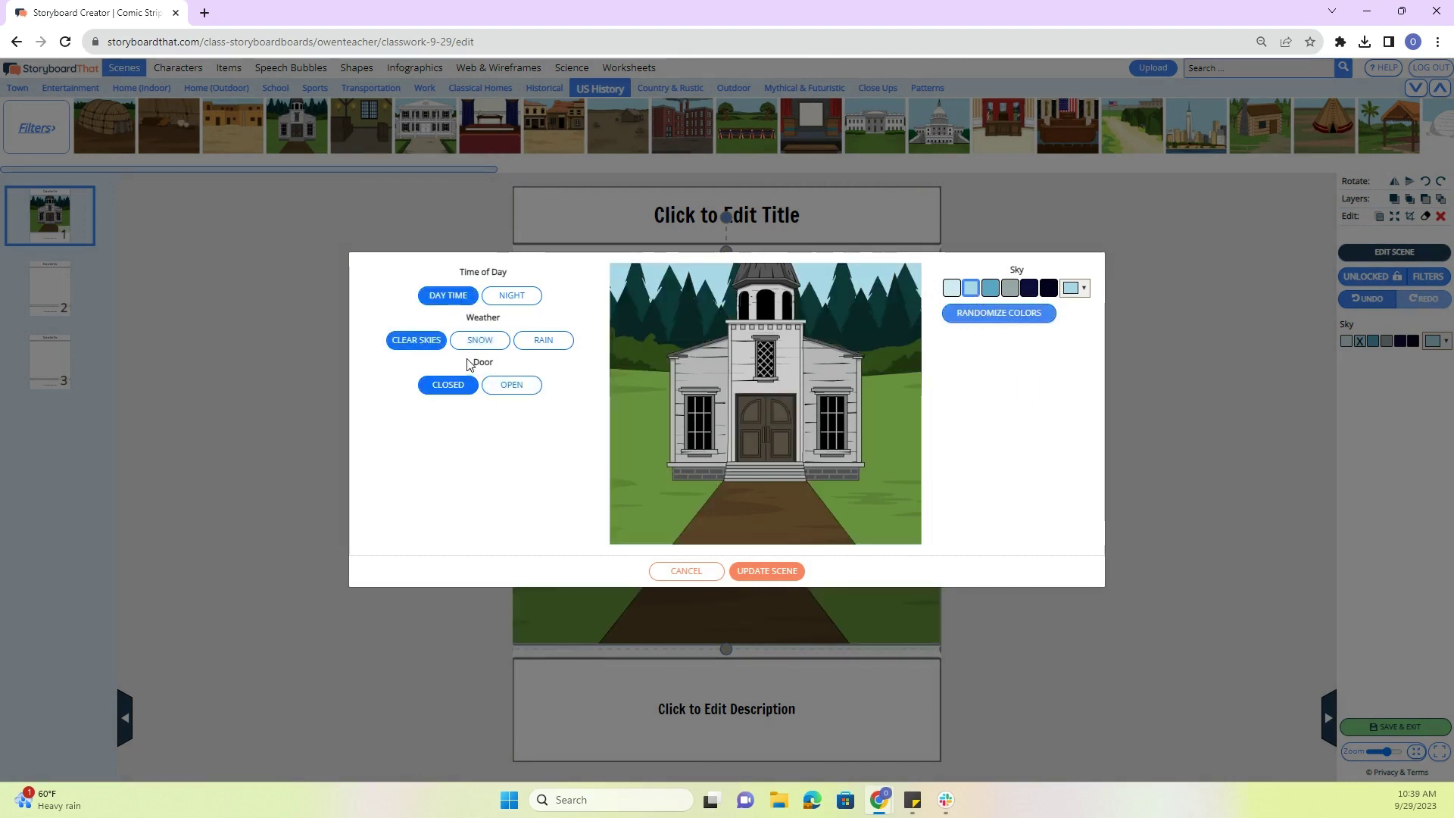
{"action": "left_click", "coordinate": [784, 571]}
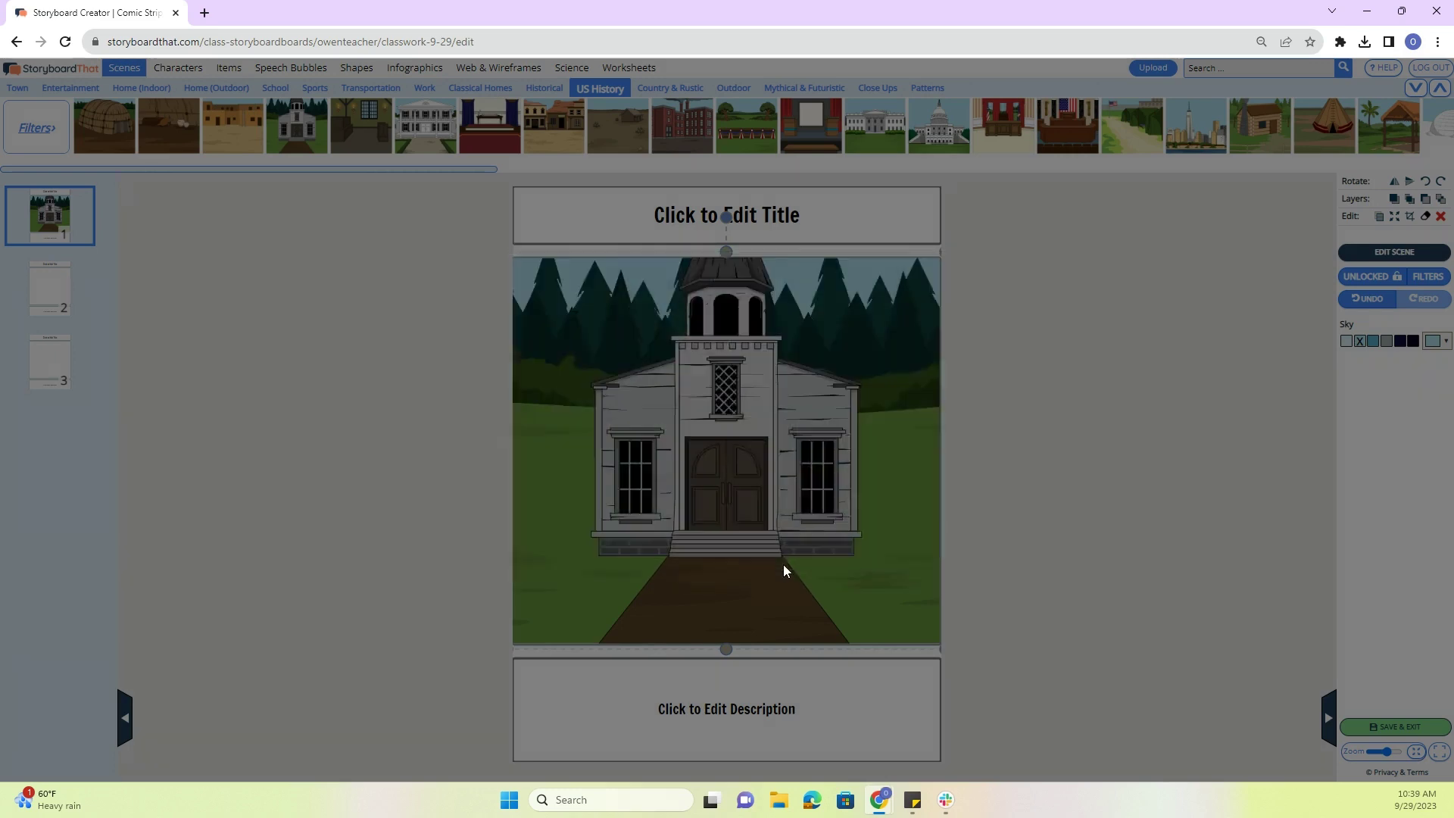
{"action": "left_click", "coordinate": [503, 406]}
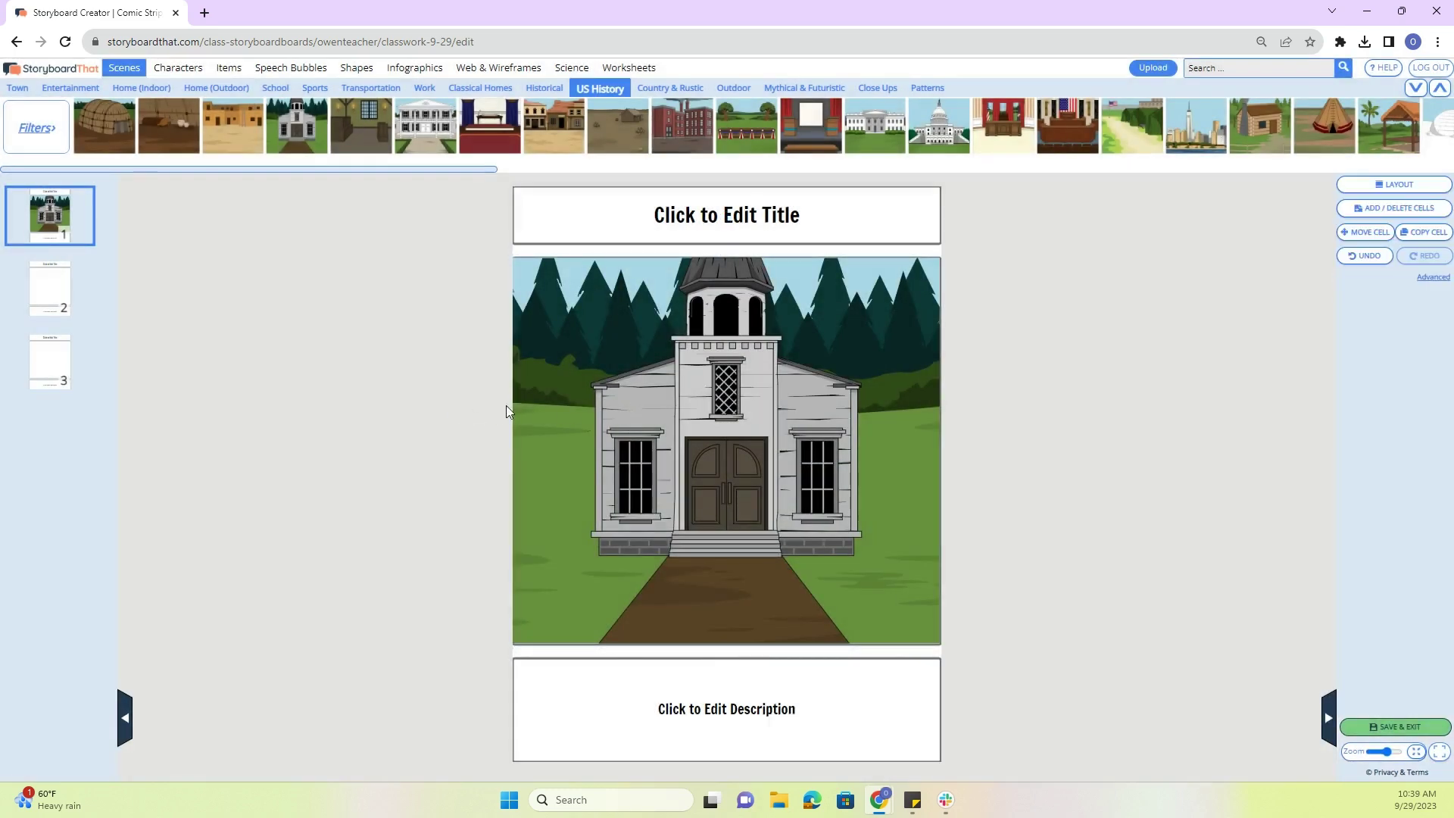
- Show the 1600s to 1800s characters in the Characters library
{"action": "left_click", "coordinate": [178, 68]}
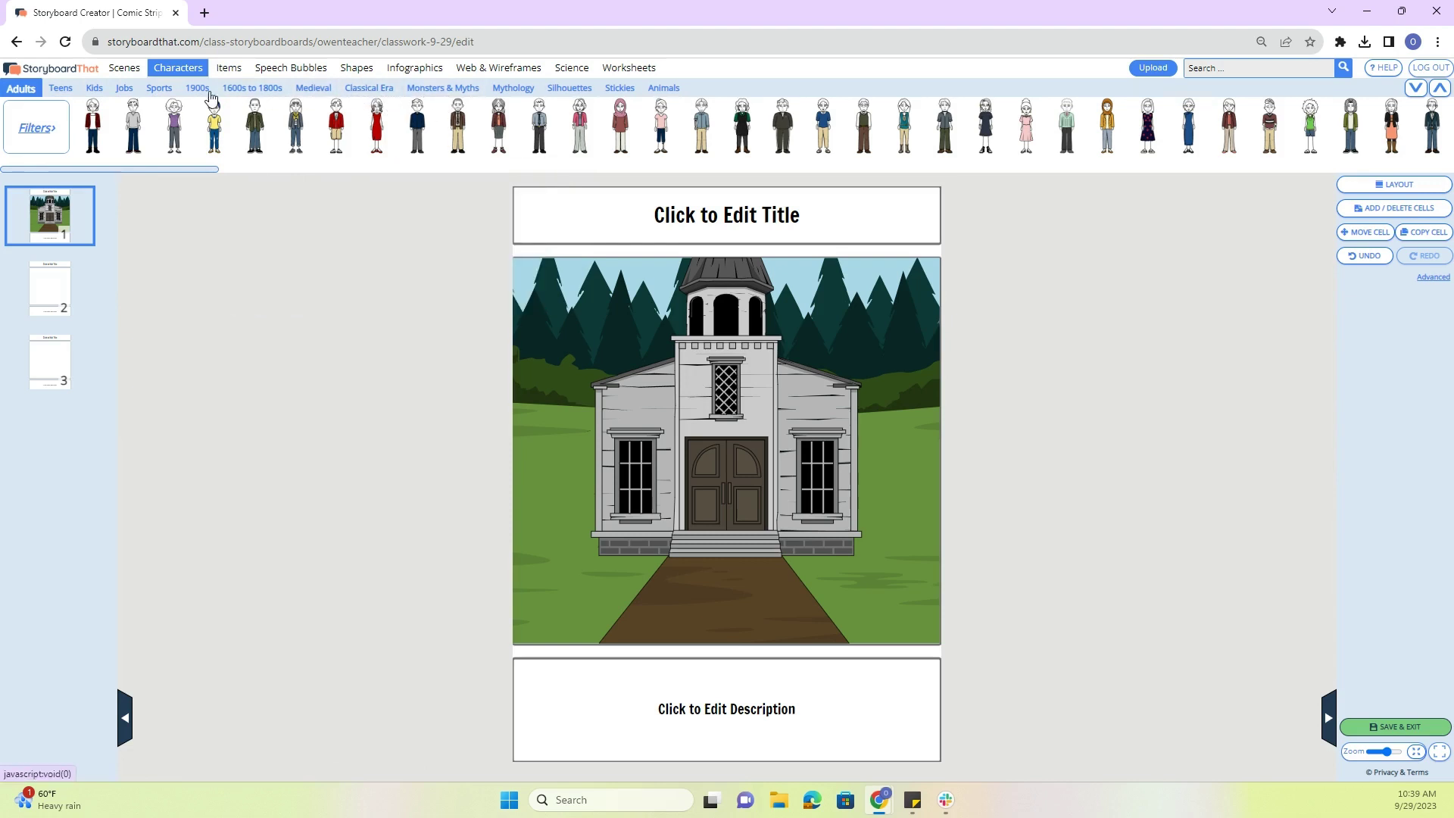
{"action": "left_click", "coordinate": [270, 86]}
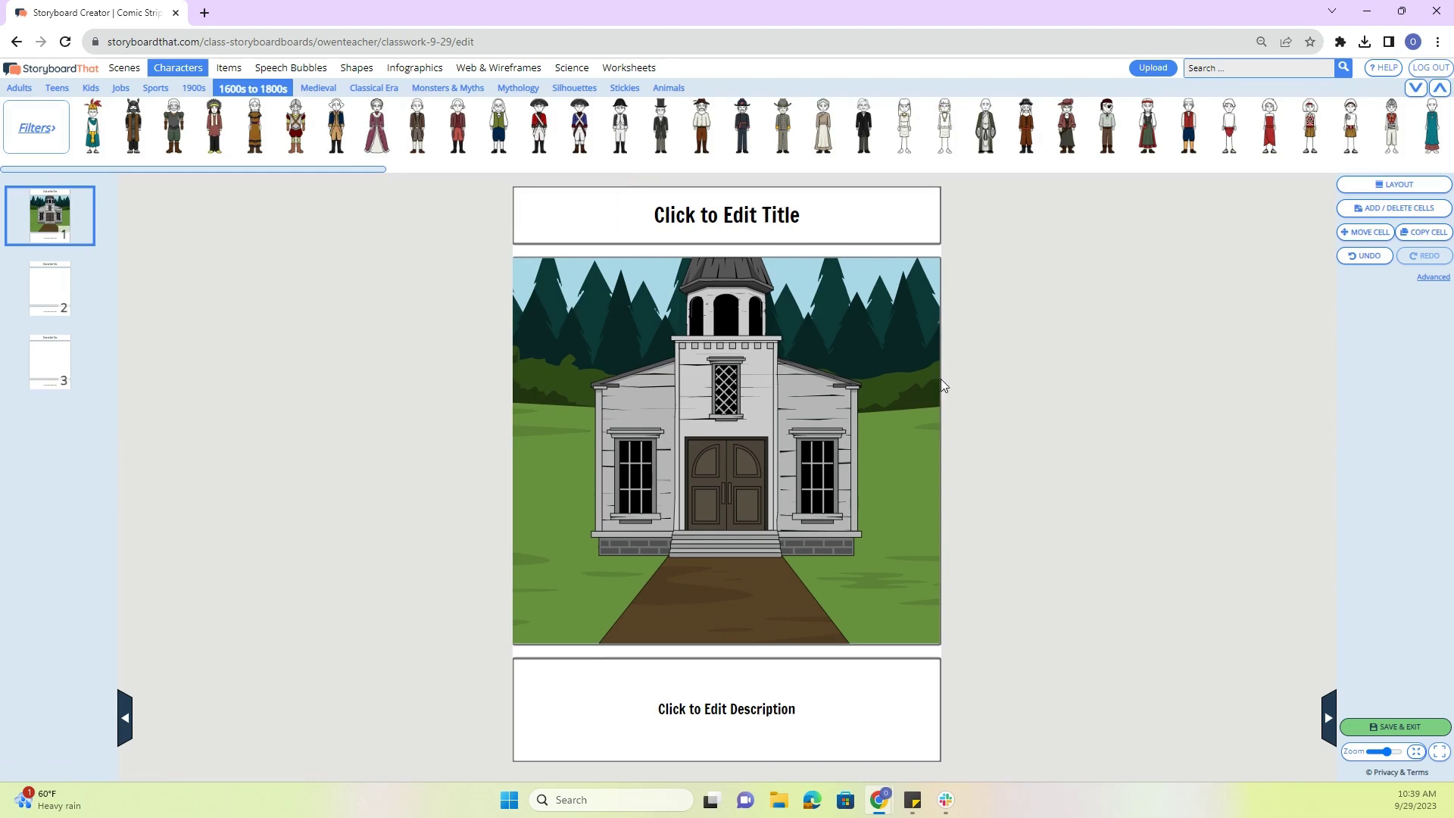
- Place a redcoat right of the church and pose it Angry, facing left, with grey hair and tan skin
{"action": "mouse_move", "coordinate": [512, 150]}
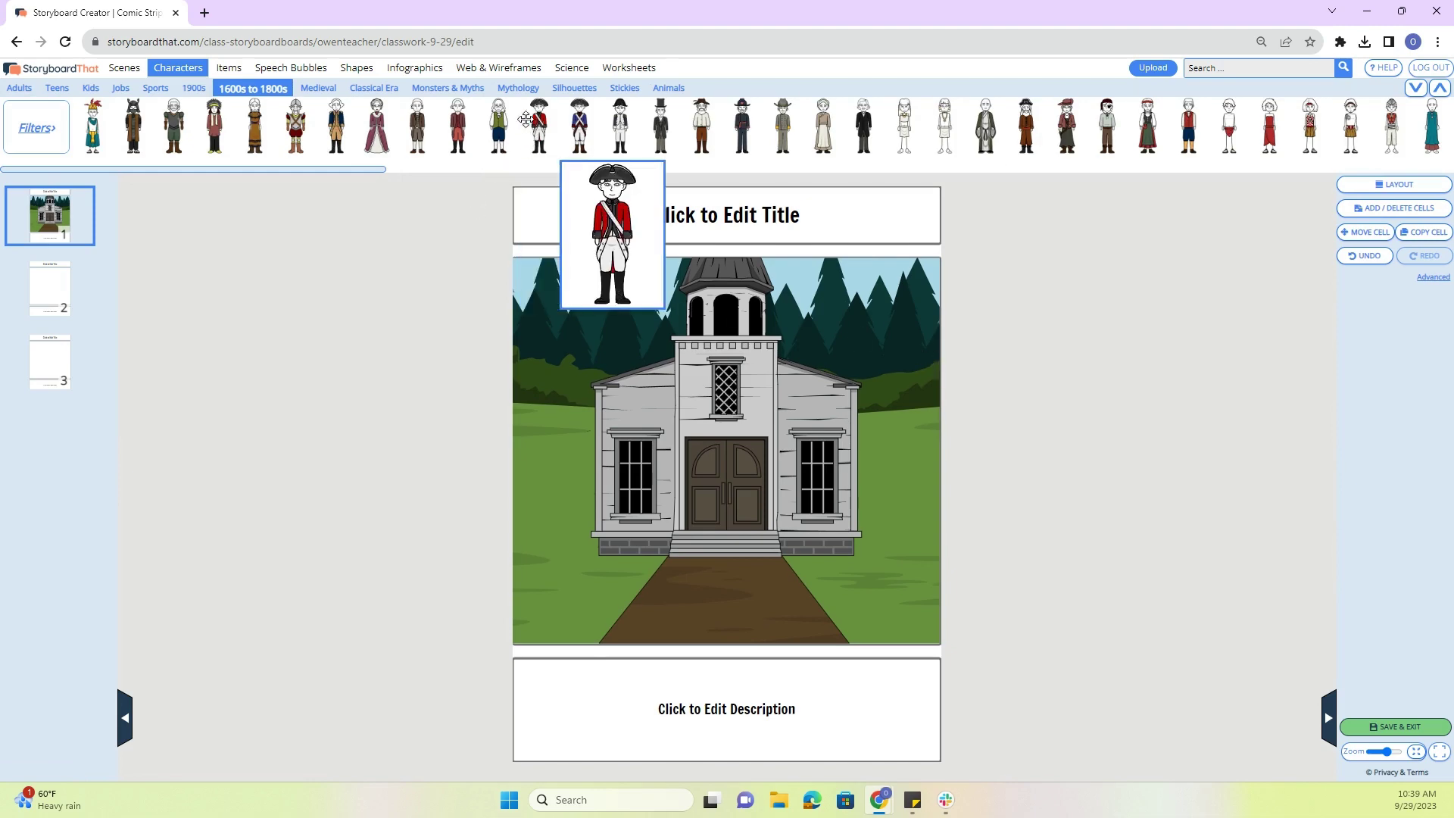
{"action": "left_click_drag", "start_coordinate": [538, 129], "coordinate": [815, 550]}
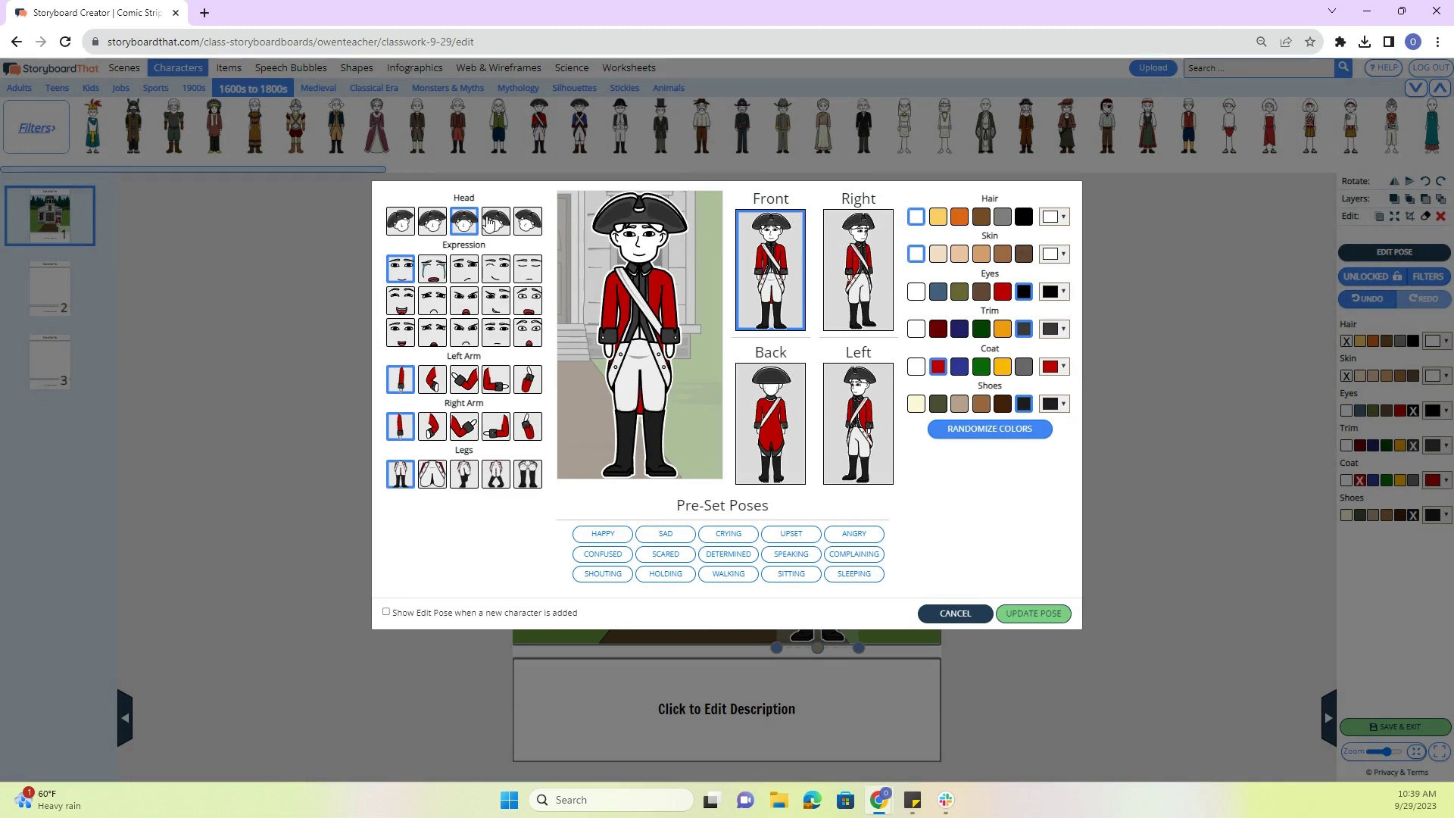
{"action": "left_click", "coordinate": [489, 222]}
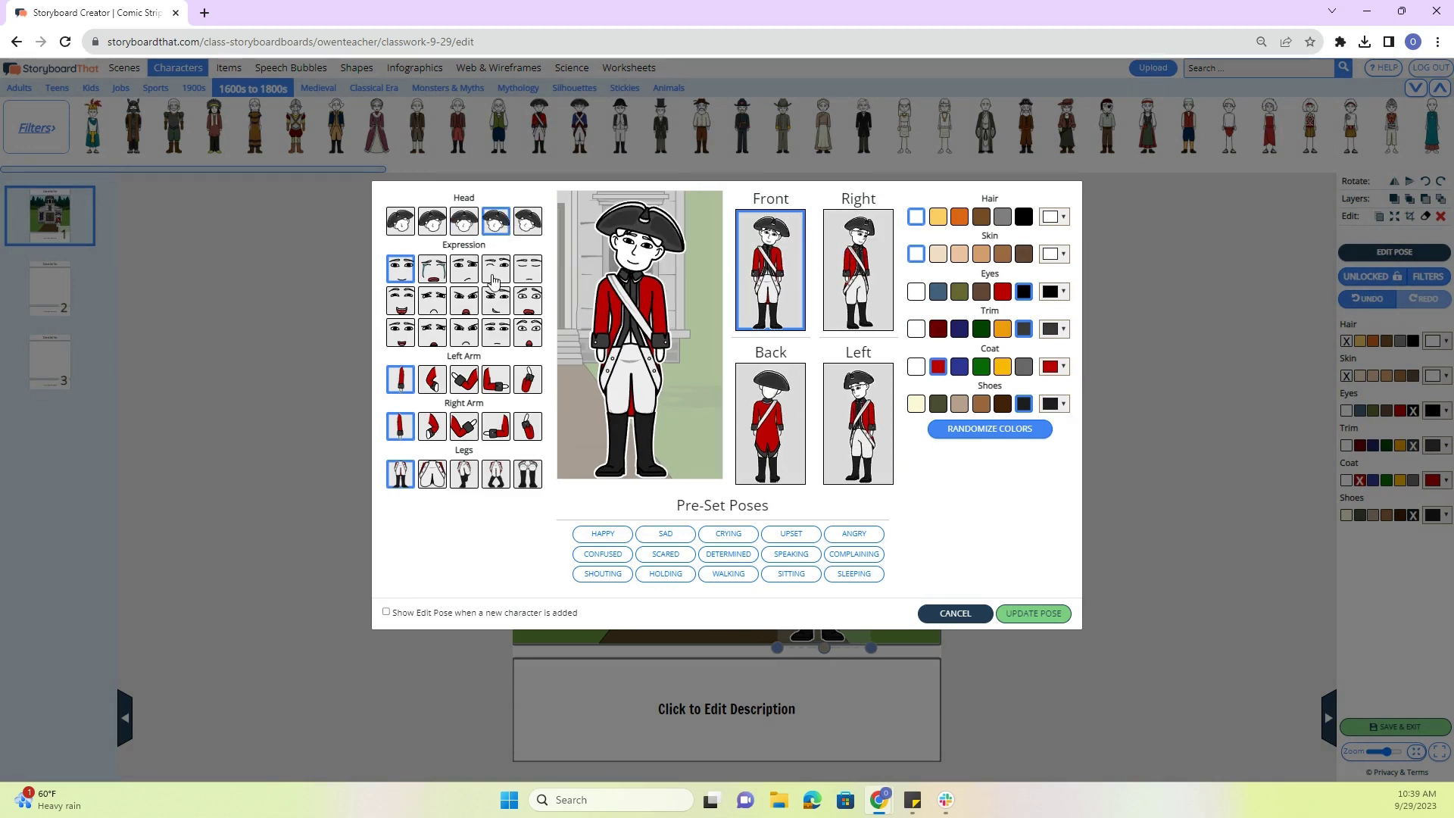
{"action": "left_click", "coordinate": [496, 273]}
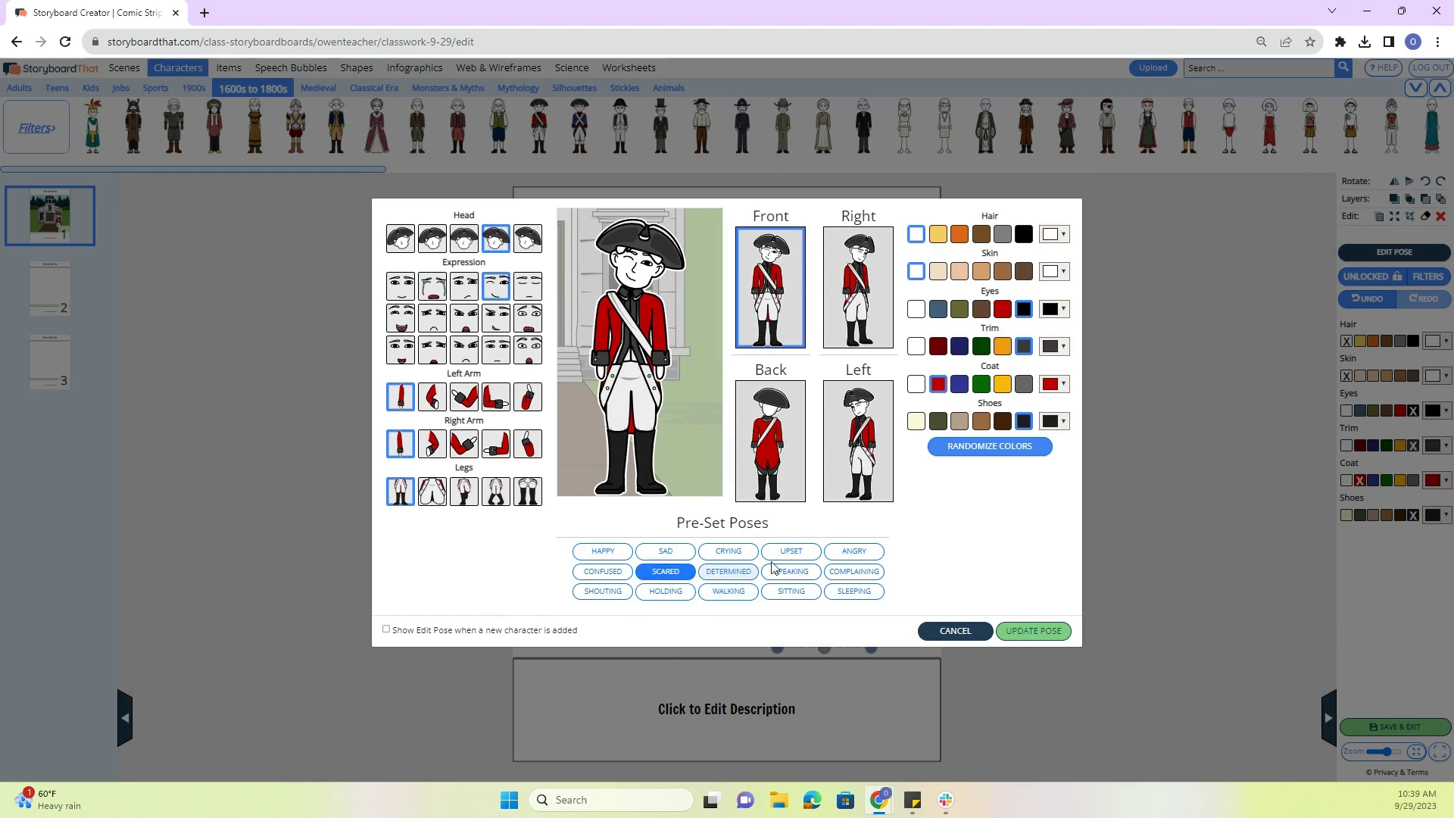
{"action": "left_click", "coordinate": [853, 551]}
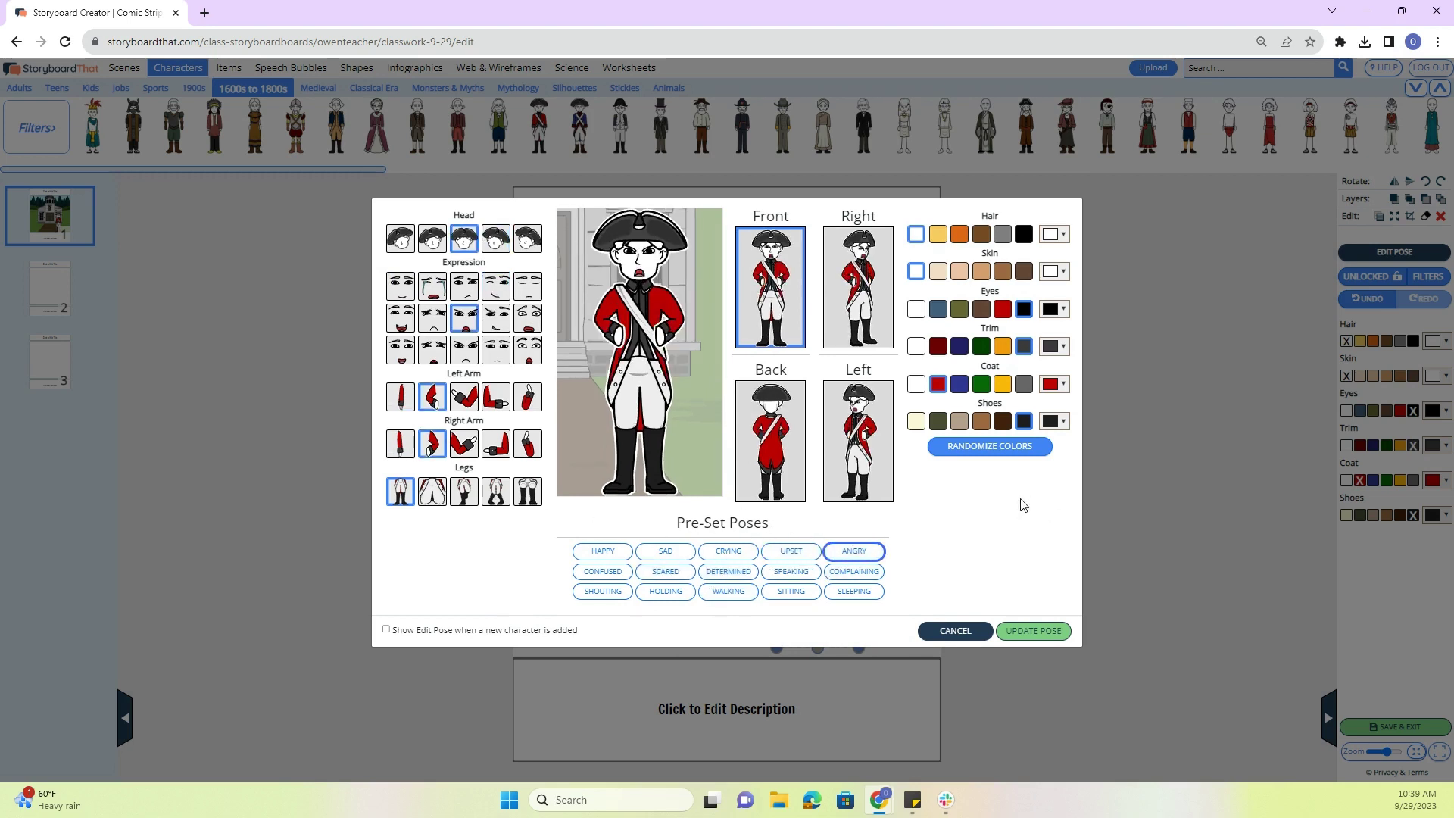
{"action": "left_click", "coordinate": [885, 471]}
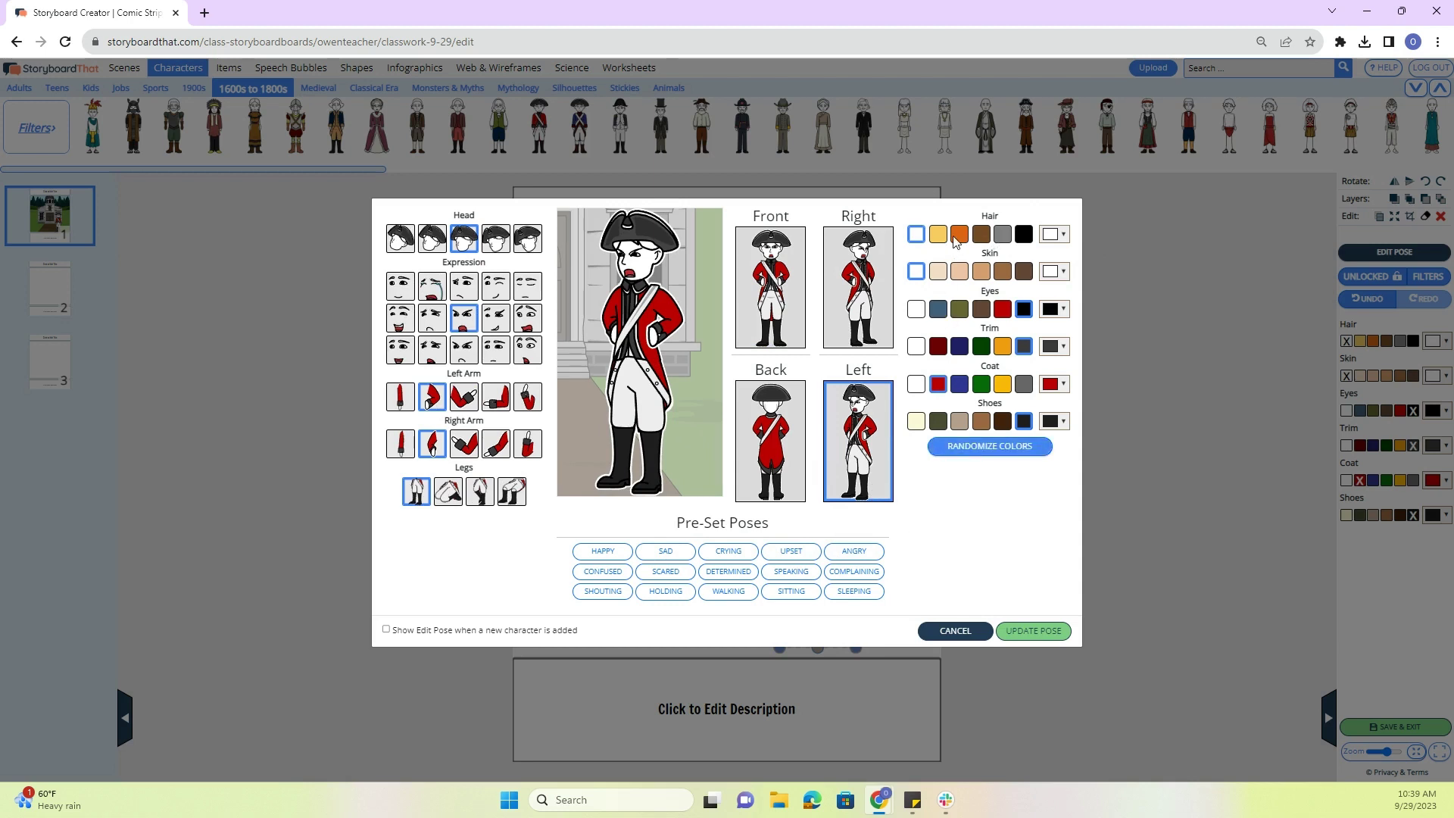
{"action": "left_click", "coordinate": [1001, 237]}
{"action": "left_click", "coordinate": [960, 273]}
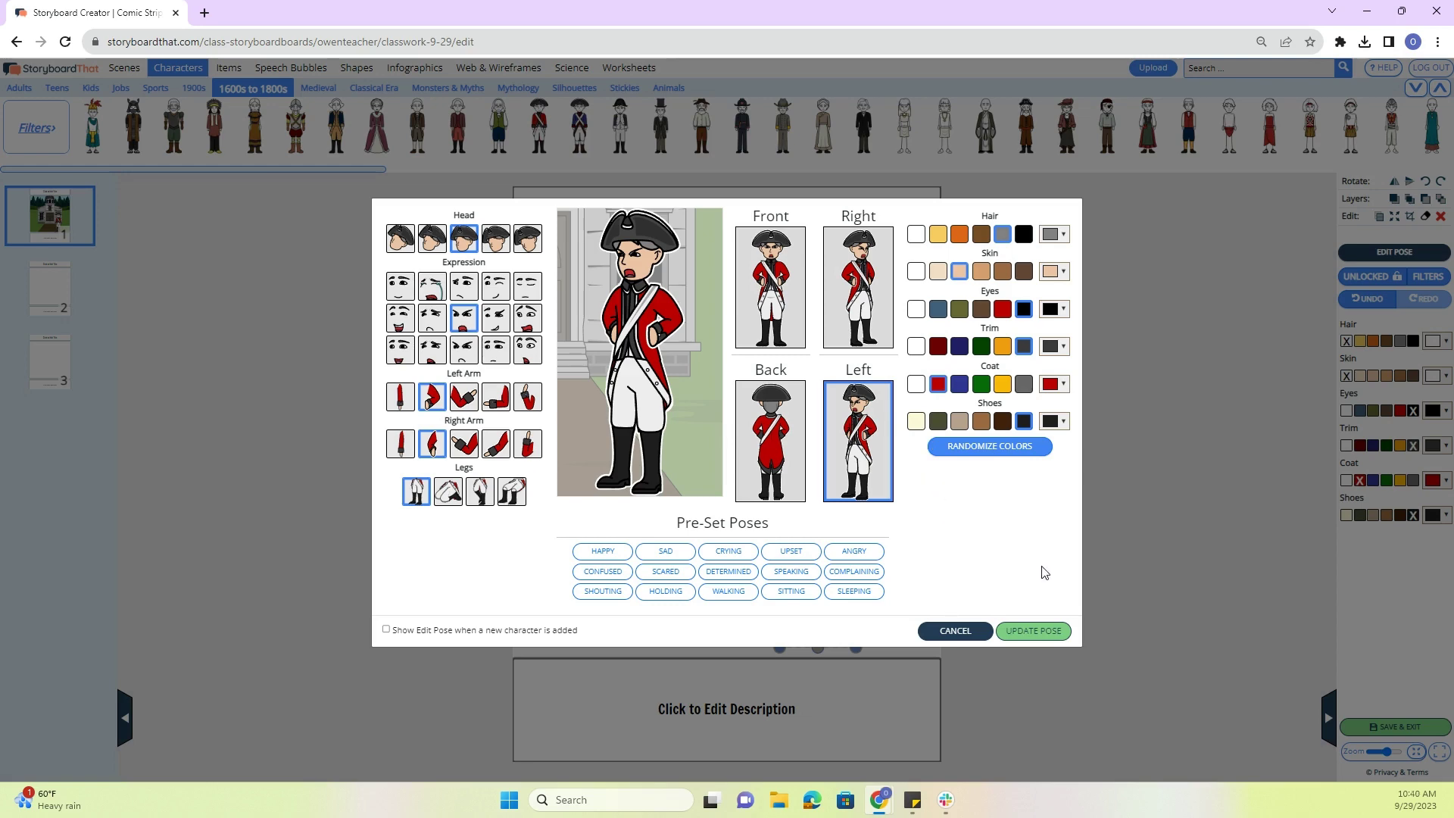
{"action": "left_click", "coordinate": [1044, 636]}
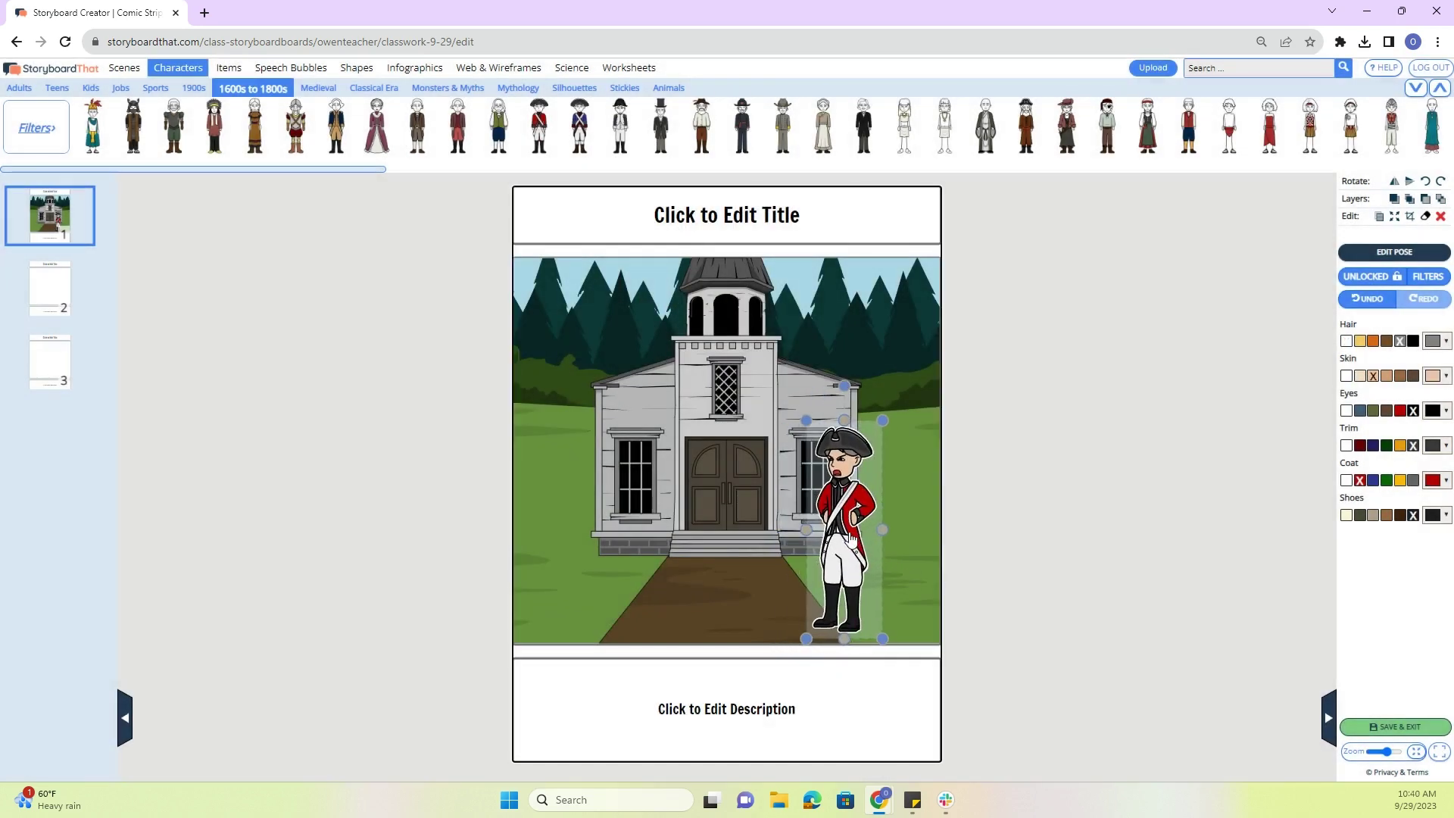
- Shrink the redcoat and nudge it up just below the church's right window
{"action": "left_click_drag", "start_coordinate": [883, 420], "coordinate": [866, 471]}
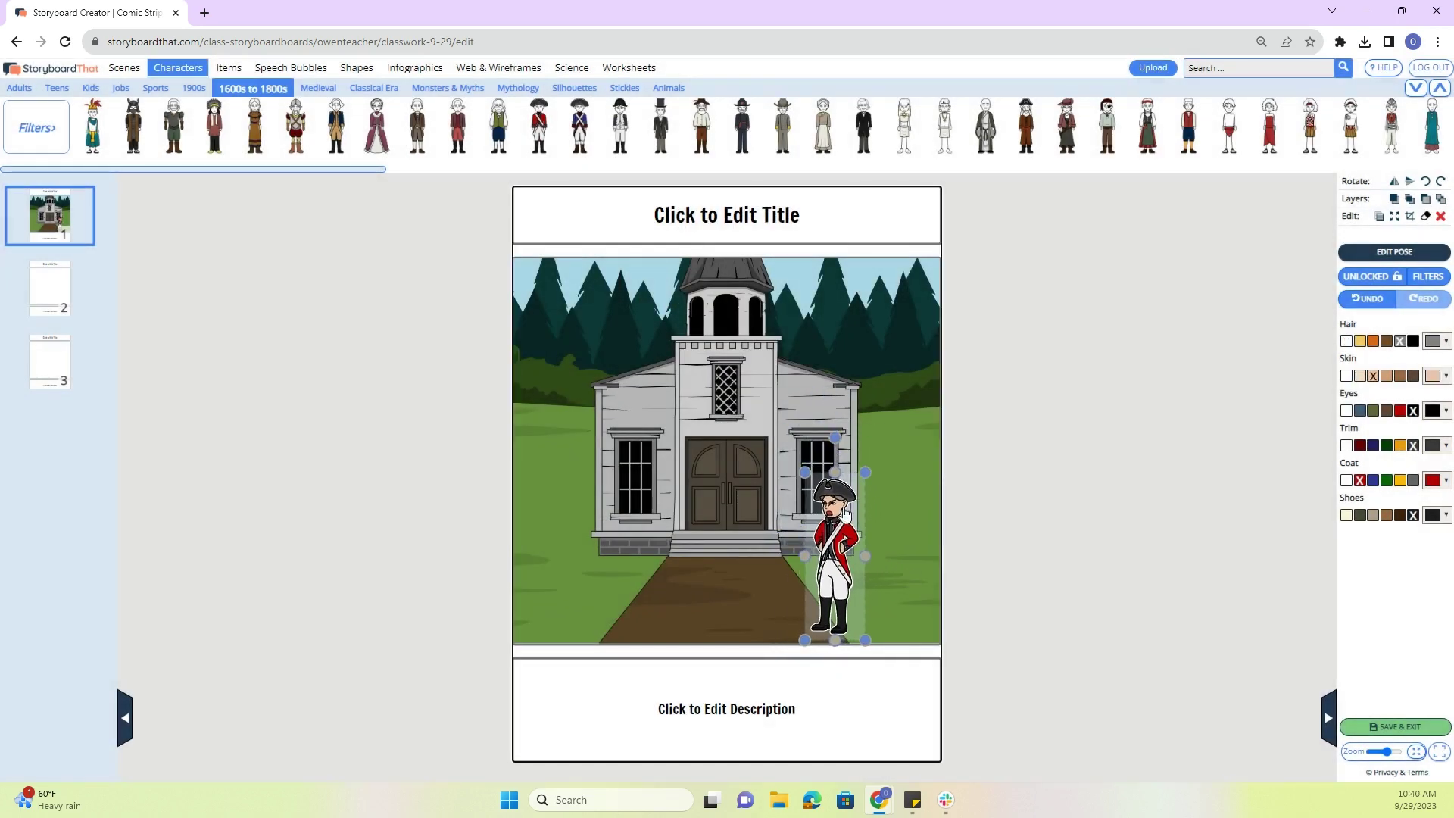
{"action": "left_click_drag", "start_coordinate": [830, 546], "coordinate": [831, 530]}
{"action": "left_click", "coordinate": [953, 528]}
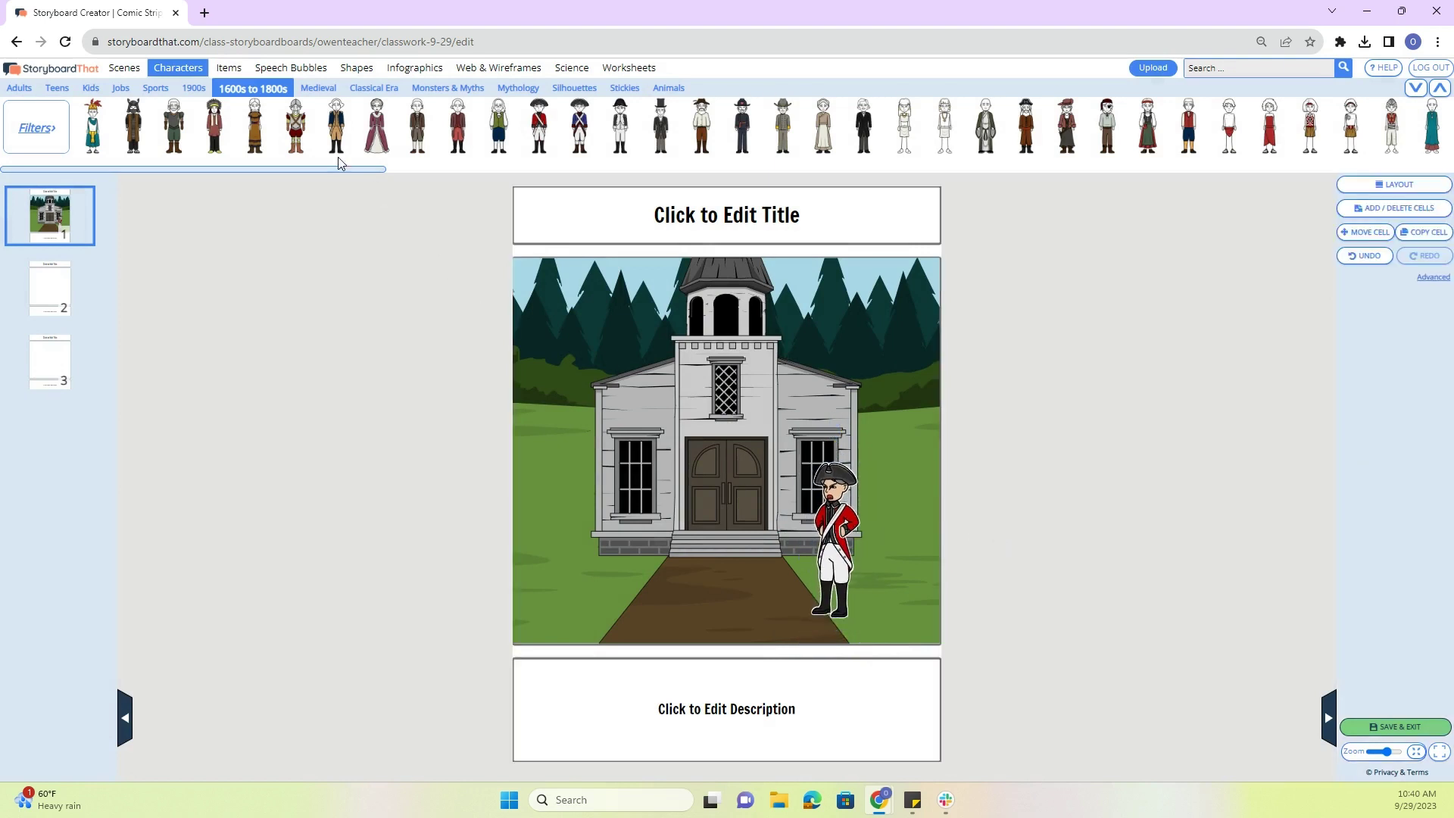
- Browse the Items, Speech Bubbles and US History scene libraries
{"action": "left_click", "coordinate": [241, 70]}
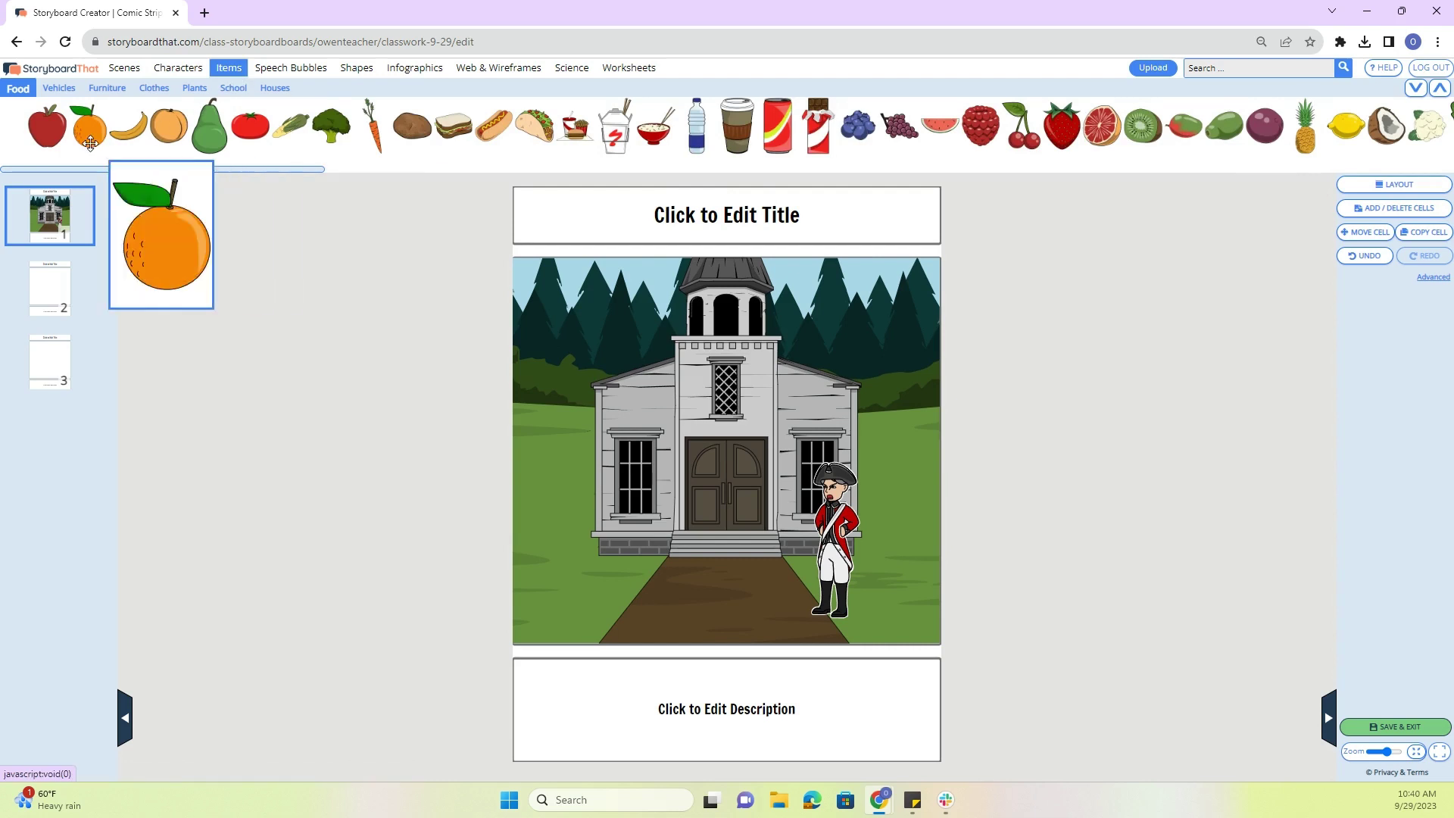
{"action": "mouse_move", "coordinate": [82, 139]}
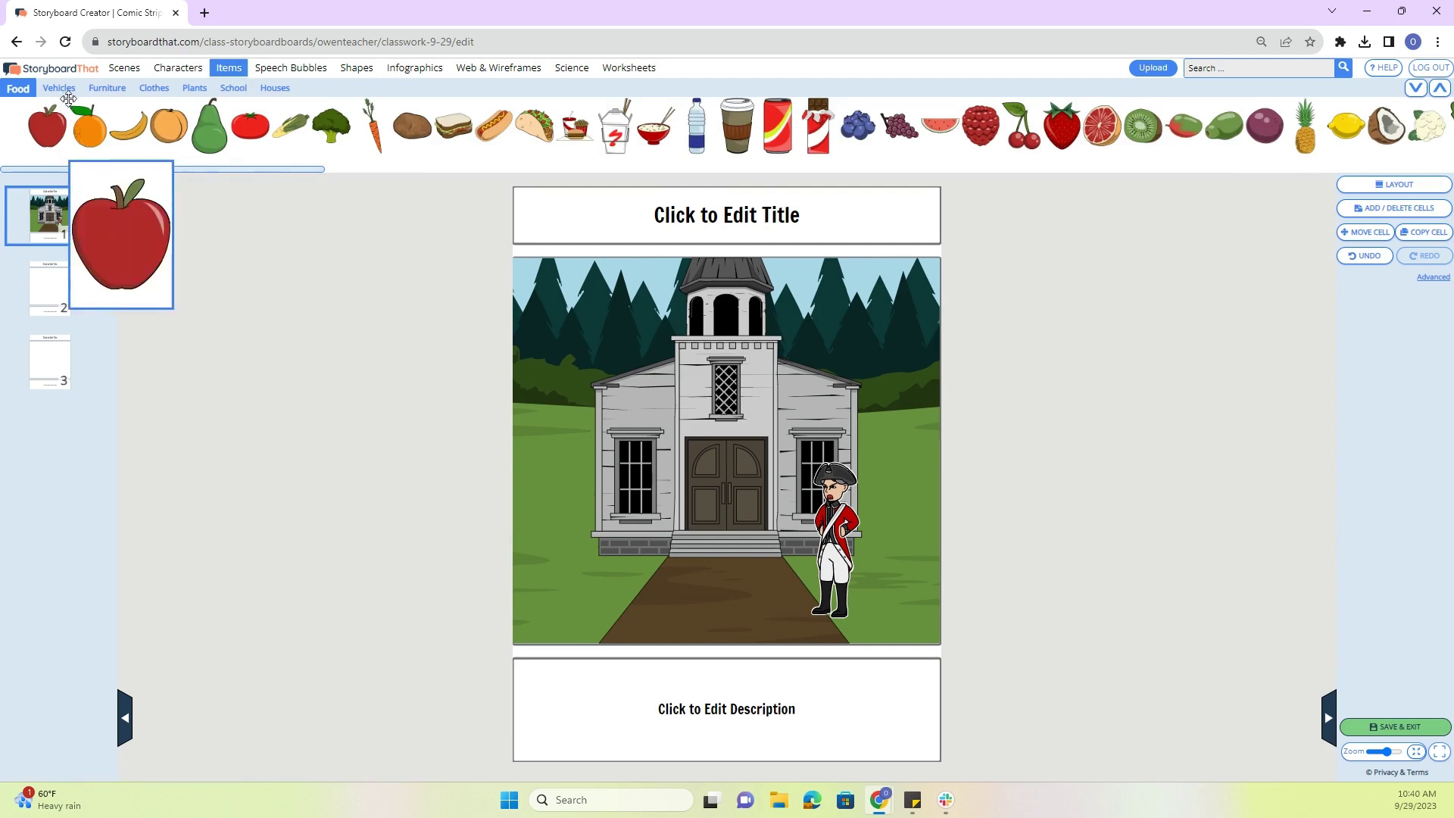
{"action": "left_click", "coordinate": [286, 68]}
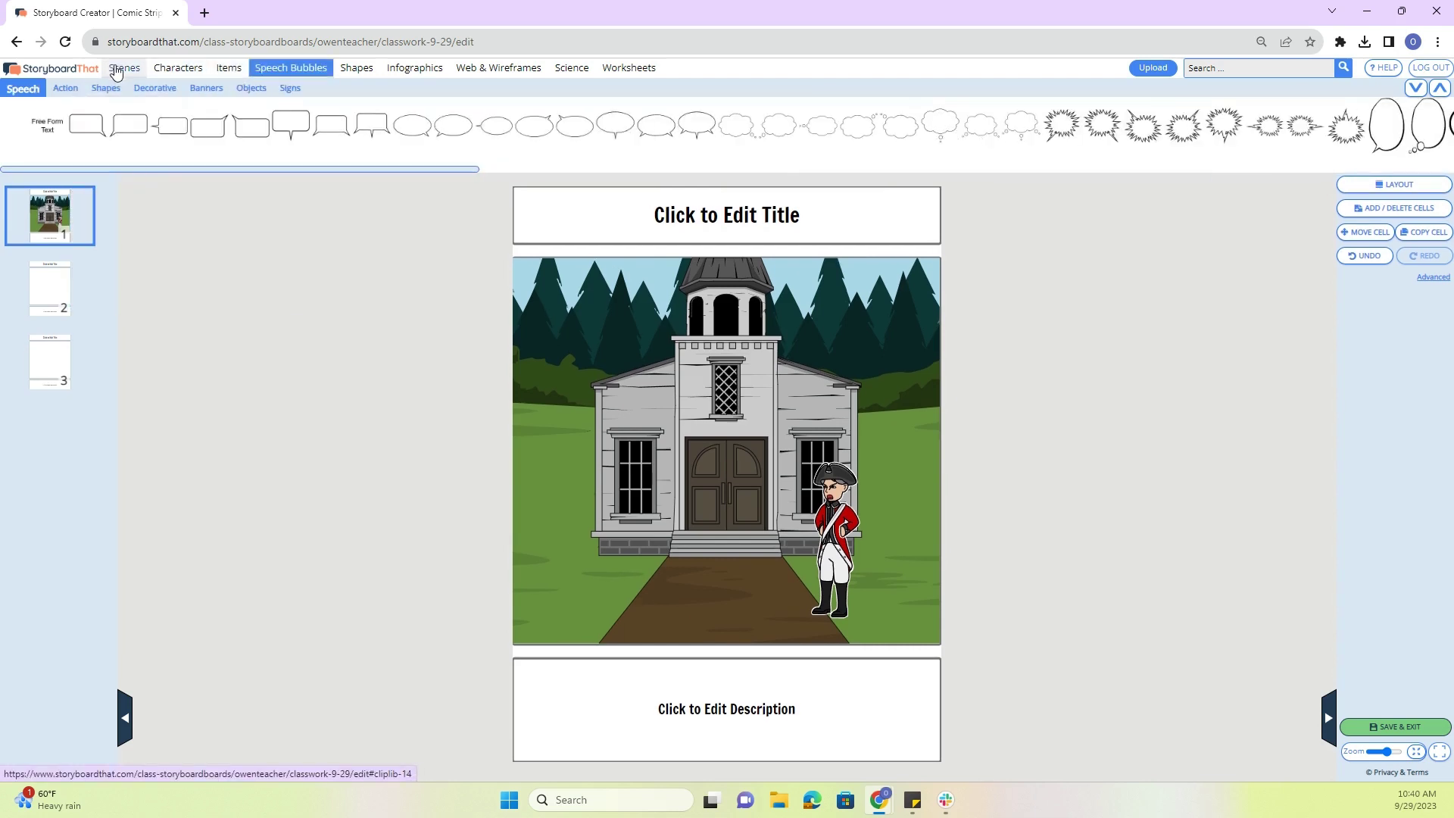
{"action": "left_click", "coordinate": [122, 67]}
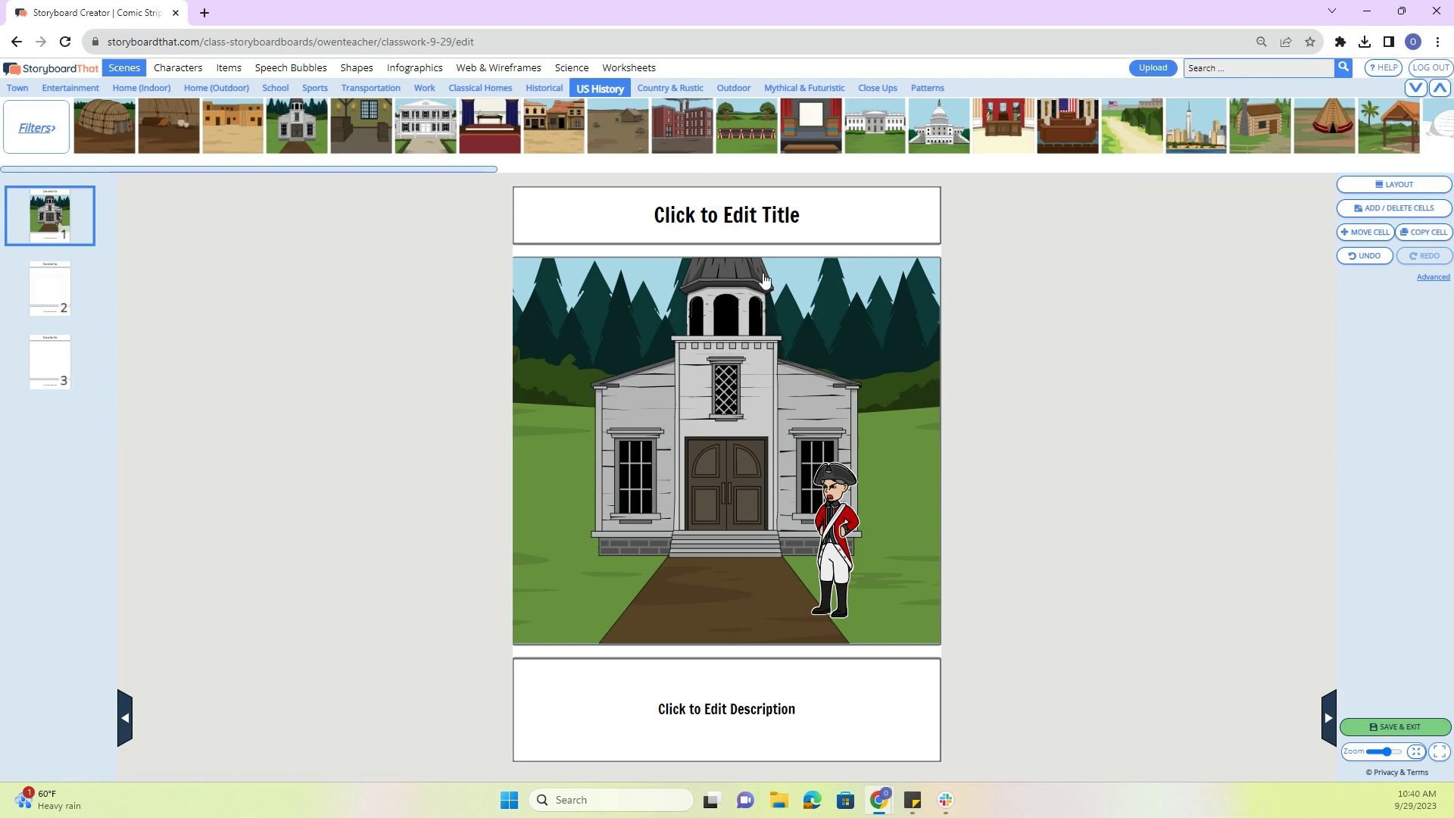
{"action": "left_click", "coordinate": [746, 707]}
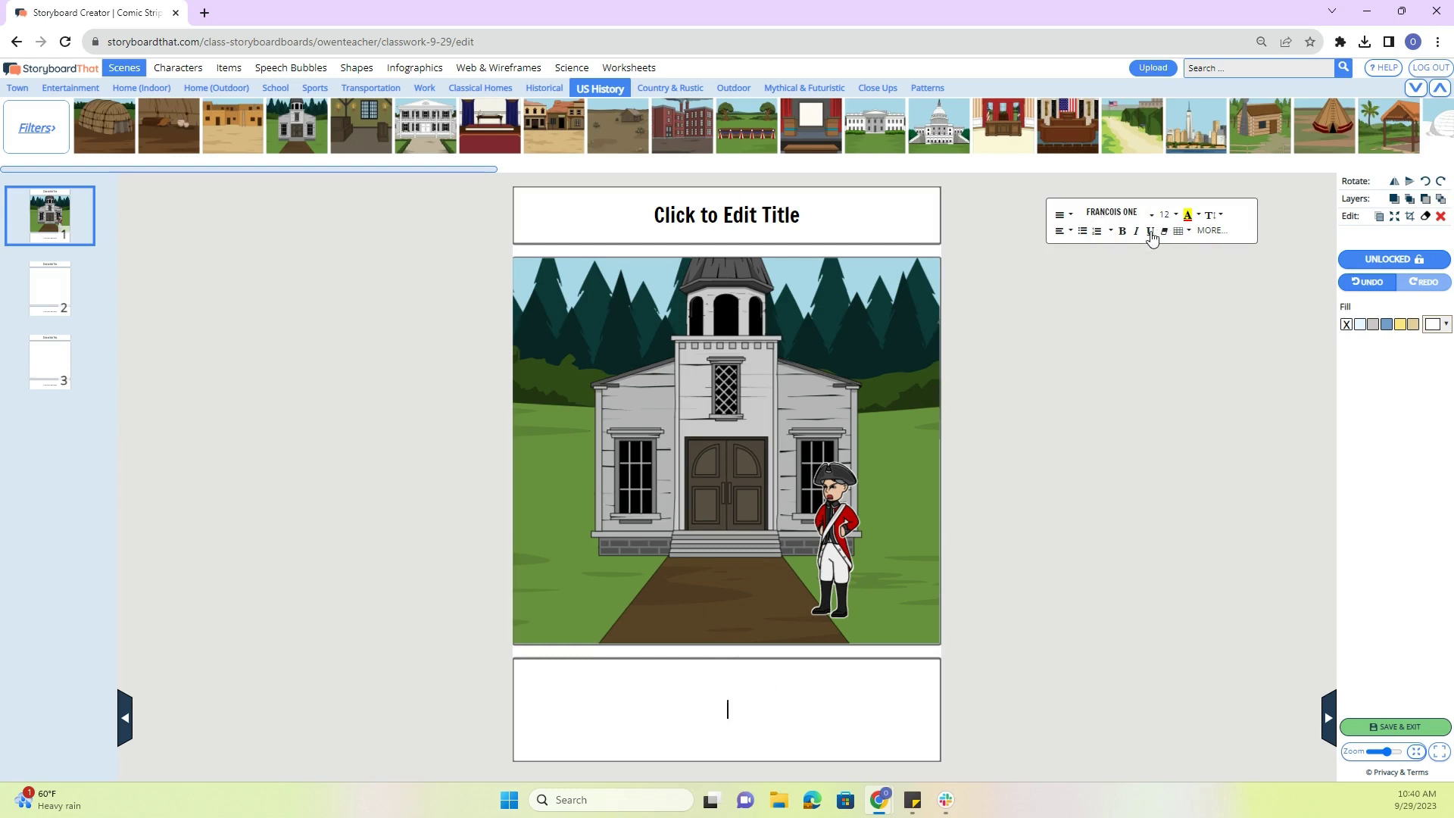
{"action": "left_click", "coordinate": [1090, 397]}
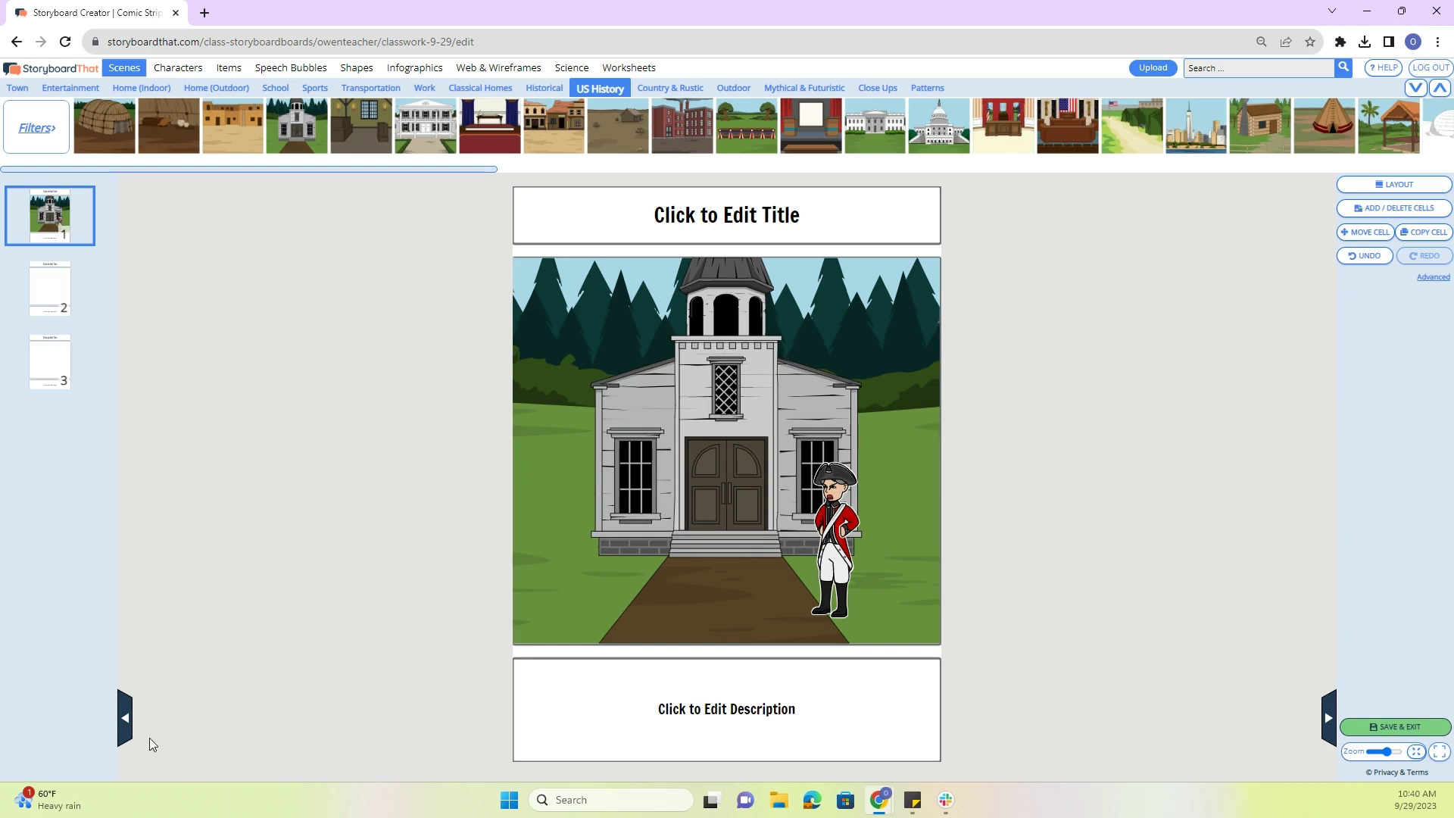
- Copy the redcoat soldier and place the duplicate in the right-hand cell 2
{"action": "left_click", "coordinate": [129, 727]}
{"action": "left_click", "coordinate": [720, 421]}
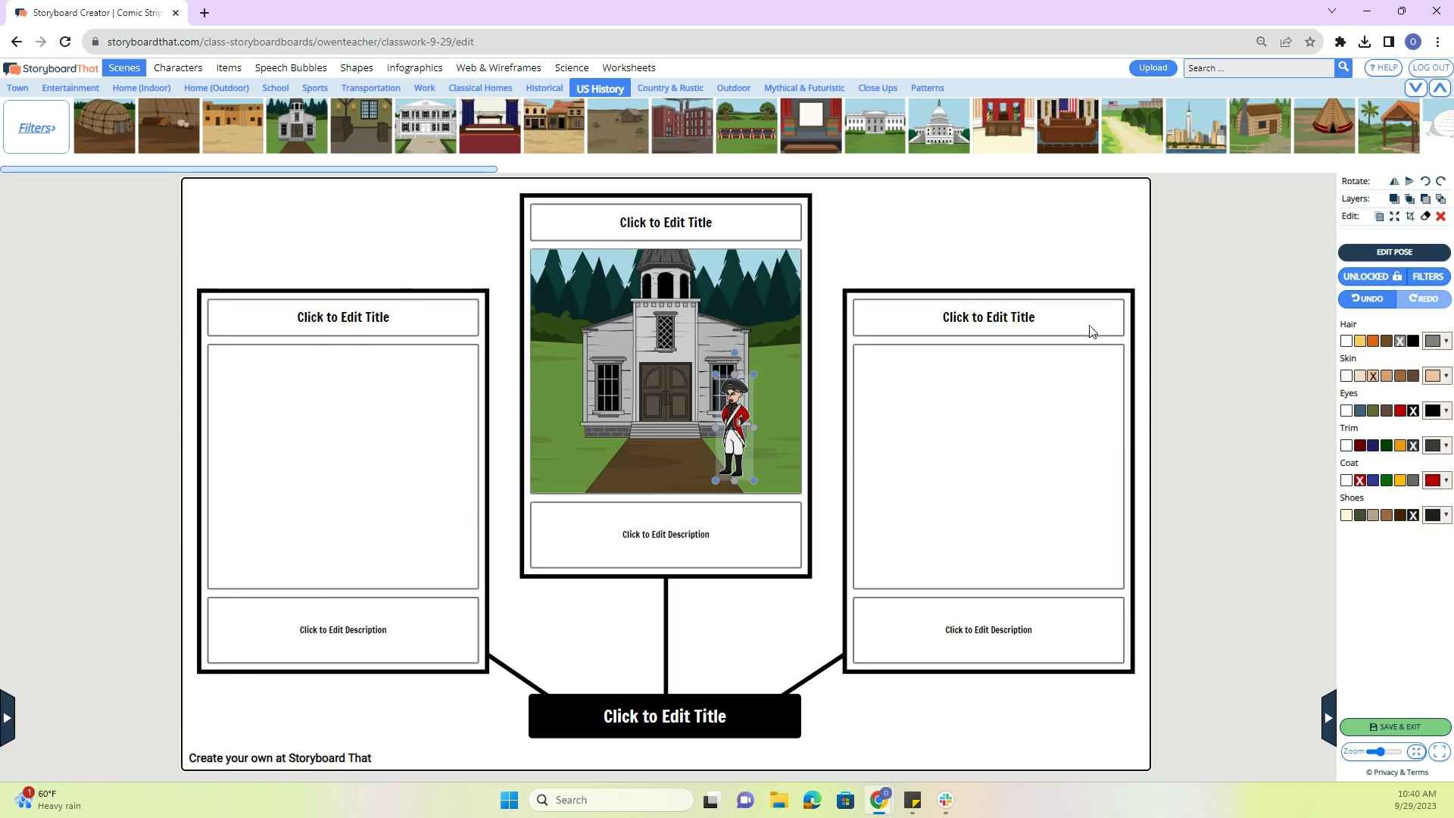
{"action": "left_click", "coordinate": [1380, 220]}
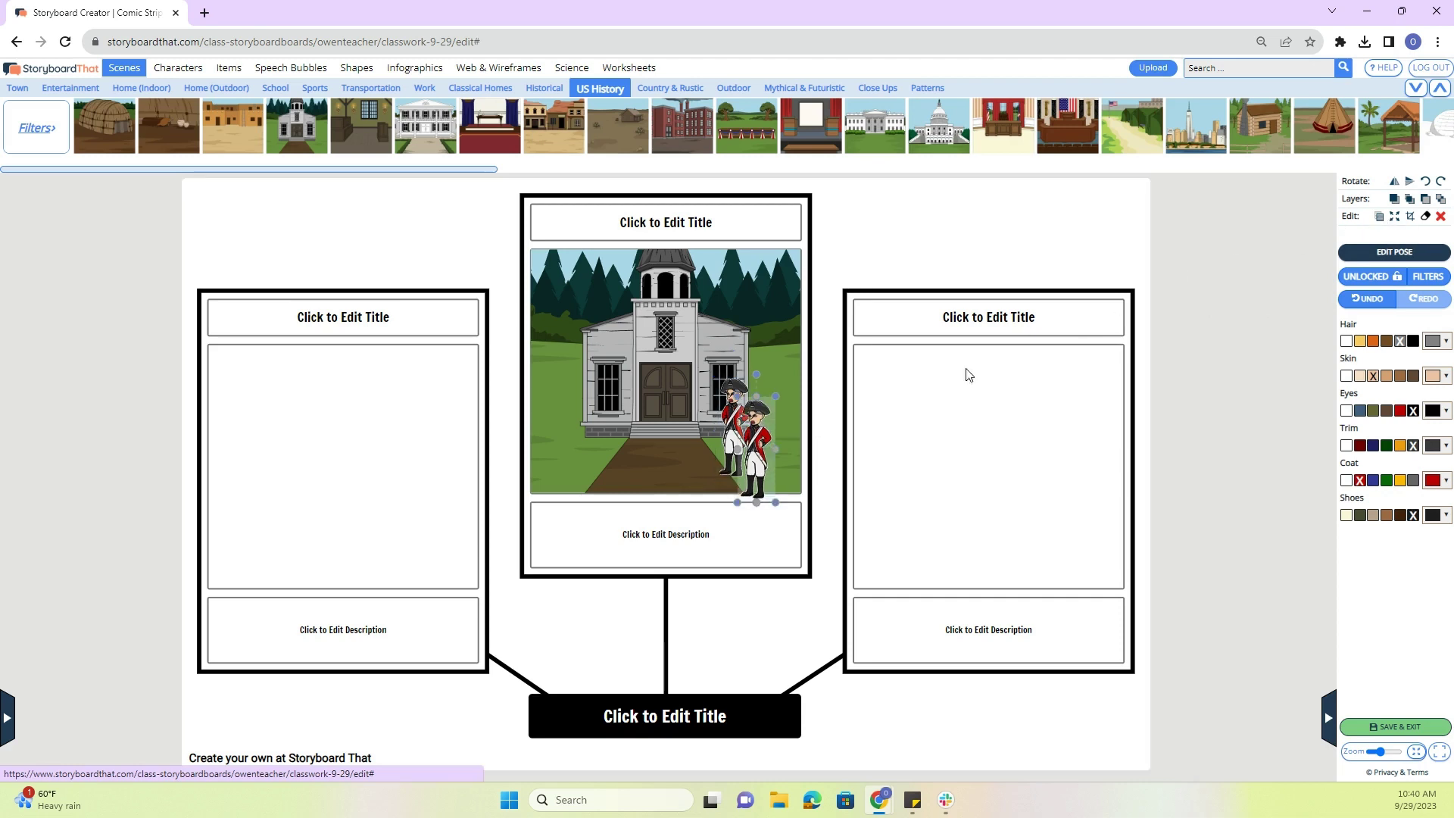
{"action": "left_click_drag", "start_coordinate": [774, 462], "coordinate": [1086, 506]}
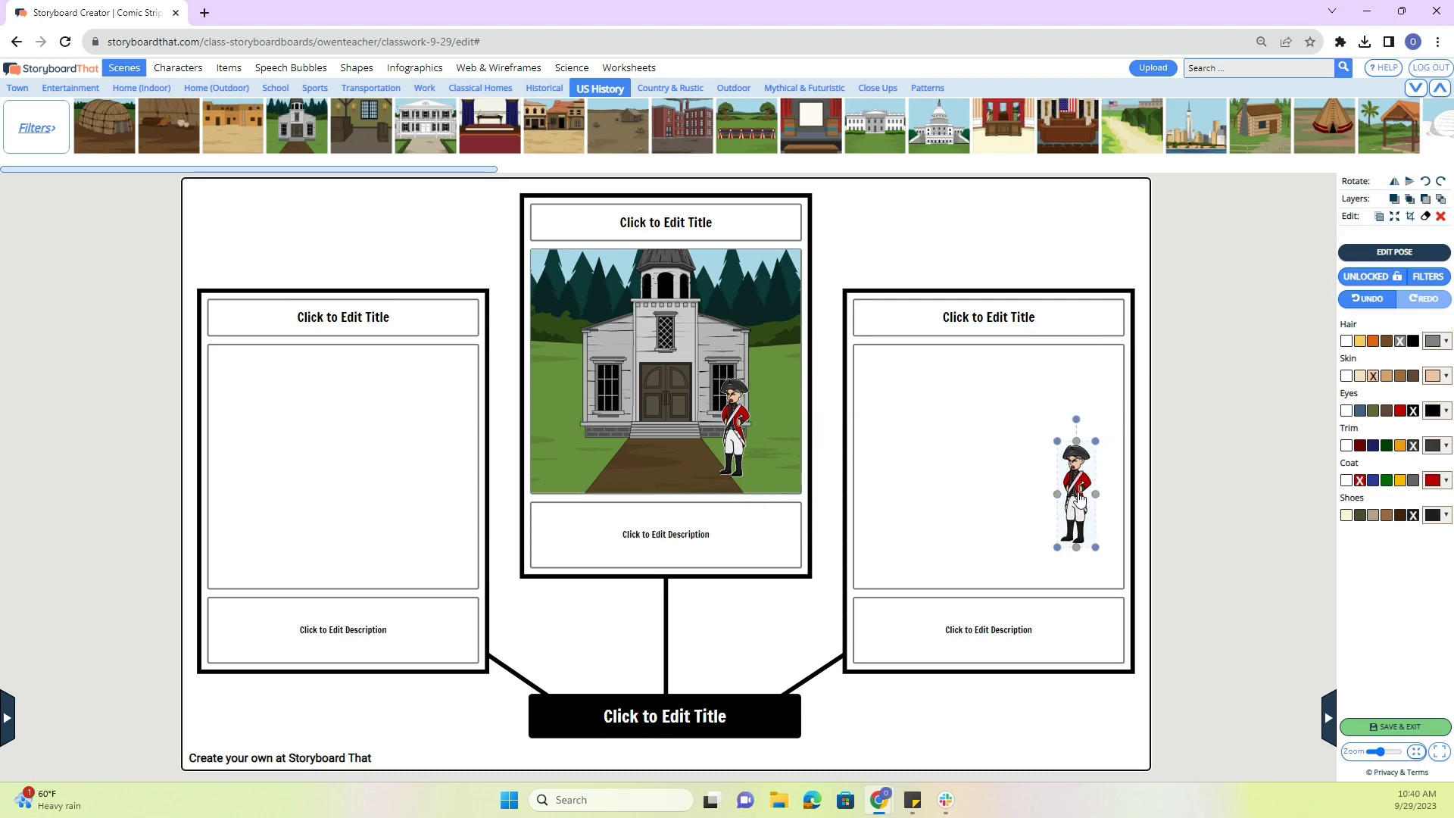
{"action": "left_click", "coordinate": [1198, 425]}
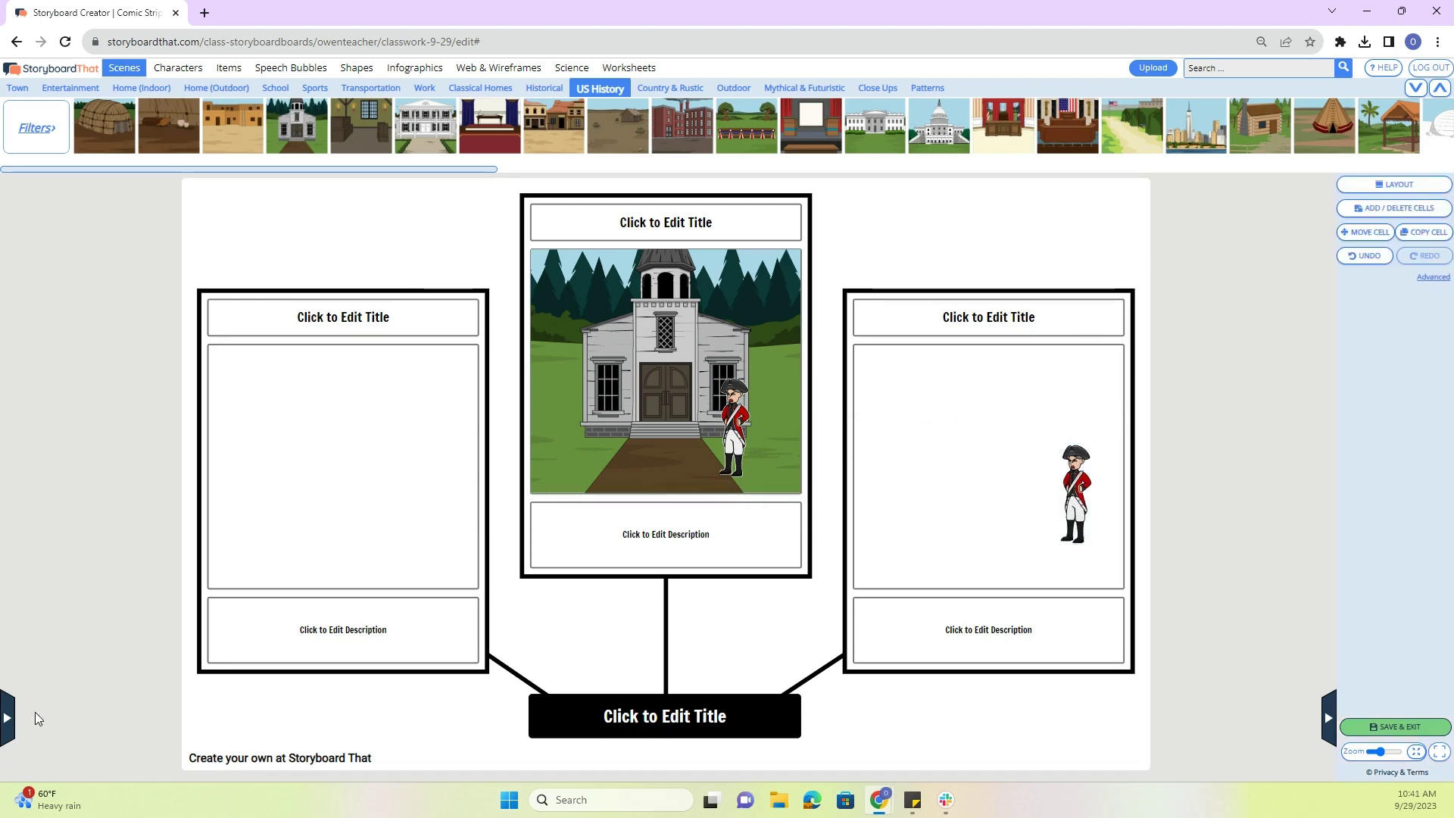
- Check cells 2 and 1, then save the storyboard and exit the editor
{"action": "left_click", "coordinate": [8, 719]}
{"action": "left_click", "coordinate": [40, 295]}
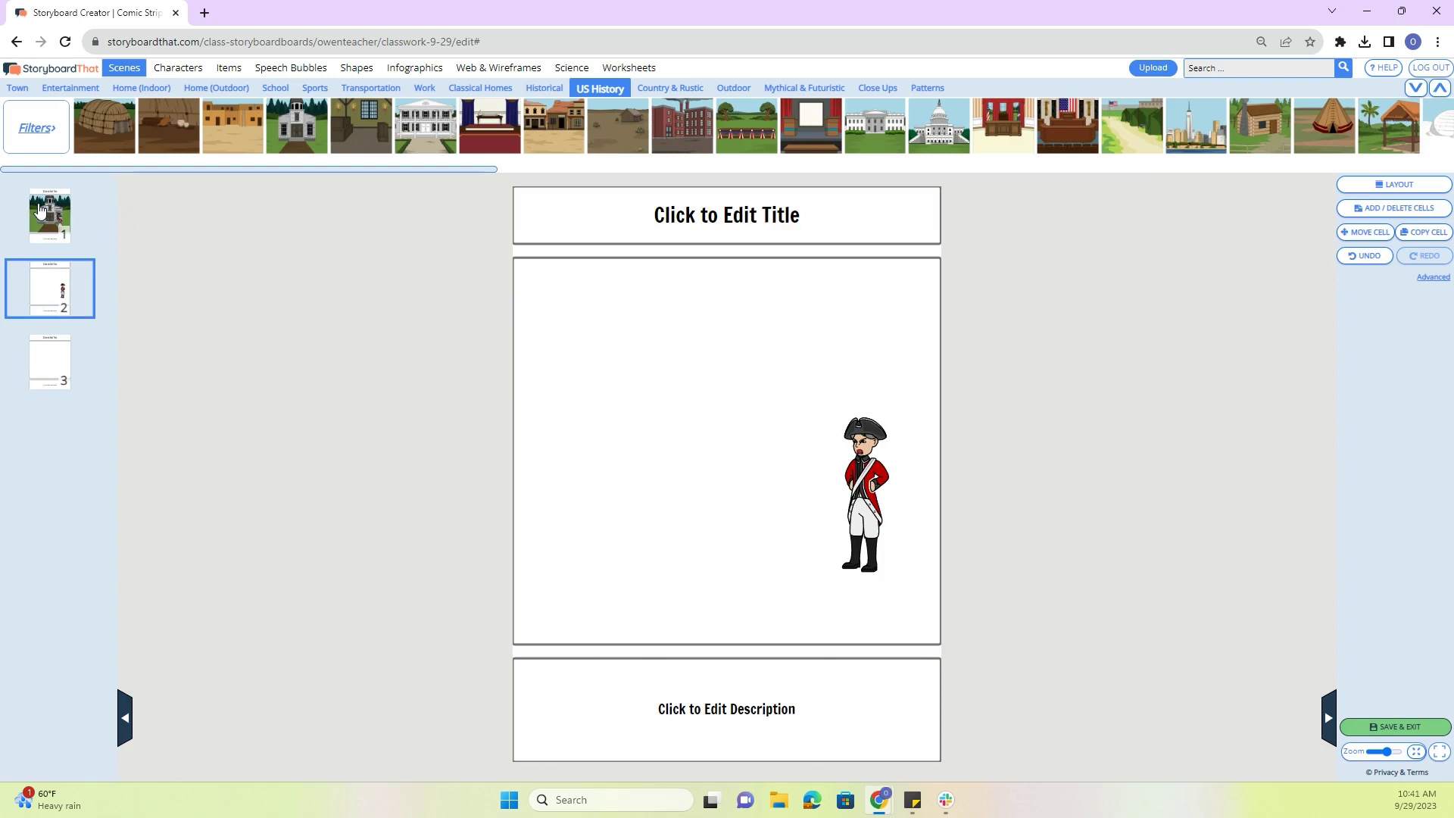
{"action": "left_click", "coordinate": [42, 210]}
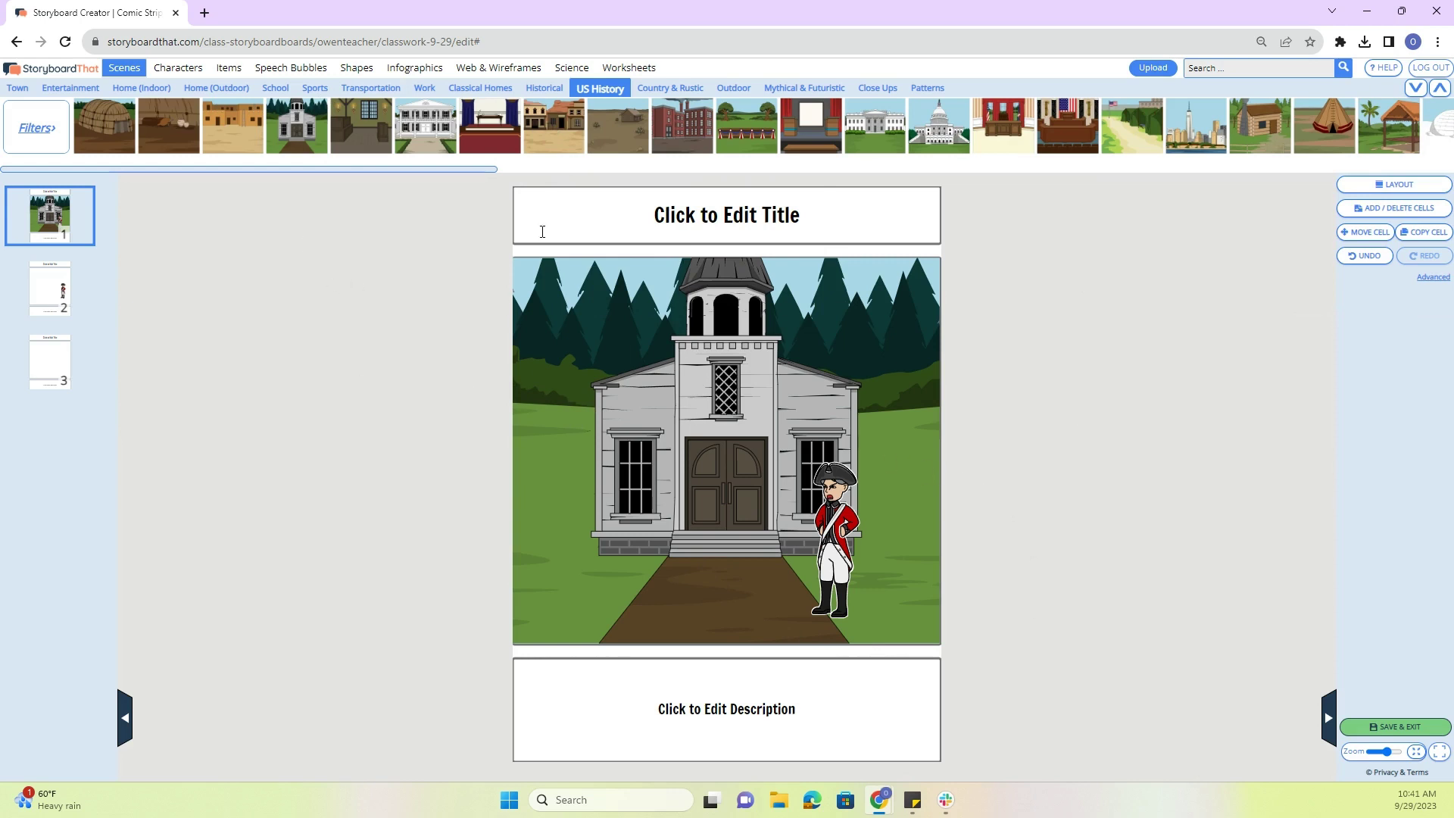
{"action": "left_click", "coordinate": [1382, 728]}
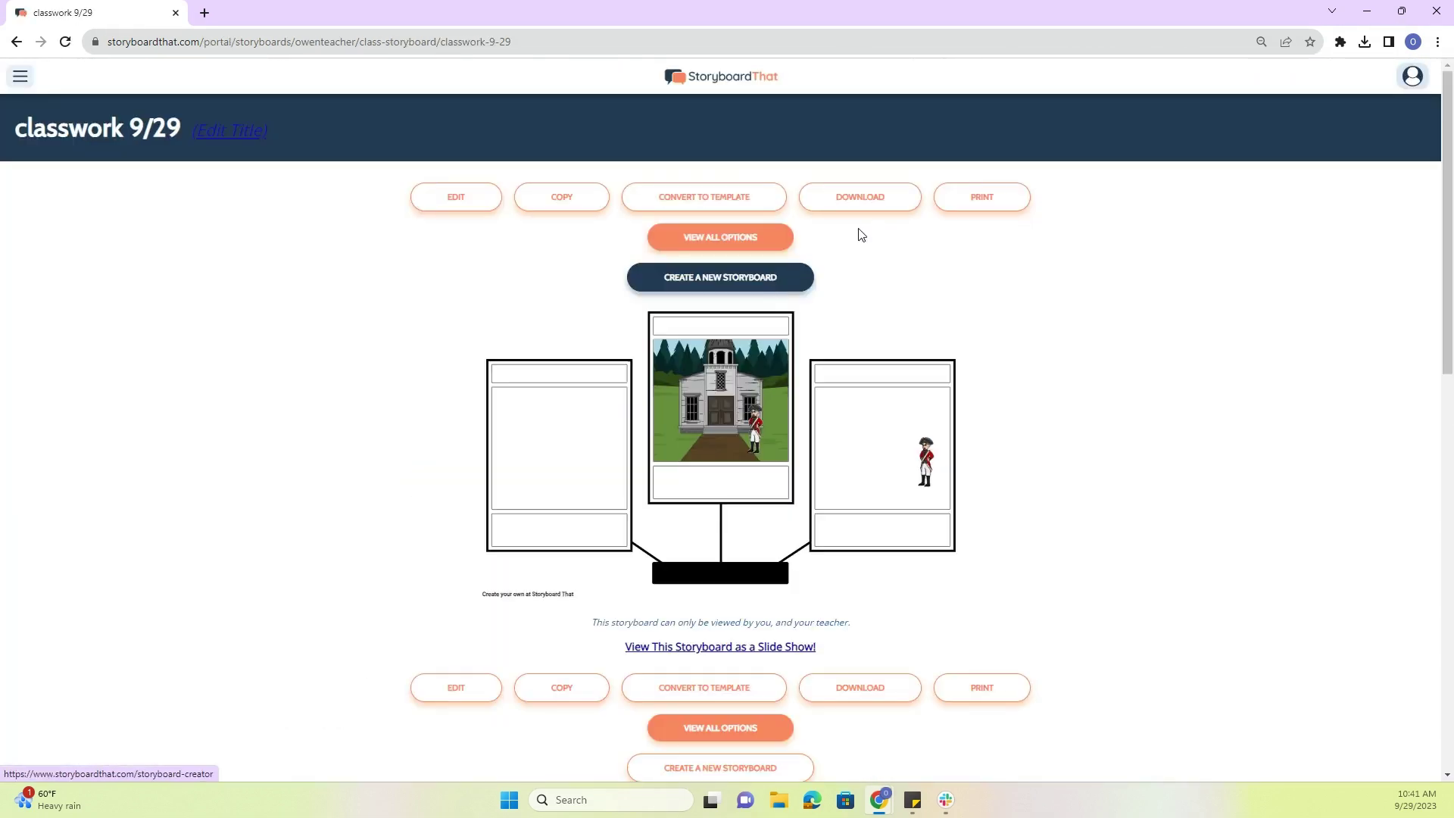
- Look at the Download formats, then jump to the Record Audio option under View All Options
{"action": "left_click", "coordinate": [859, 198]}
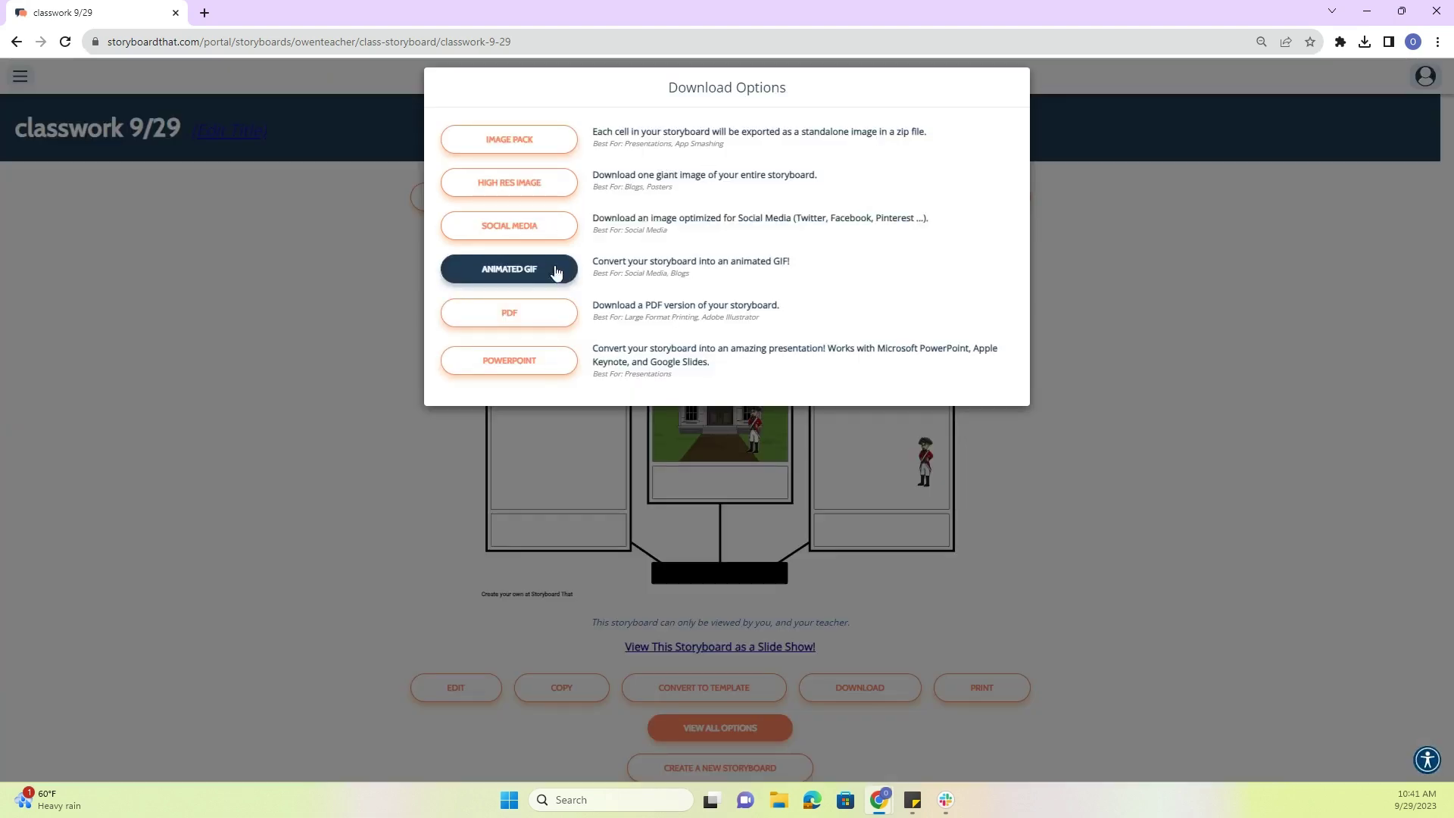
{"action": "left_click", "coordinate": [365, 237]}
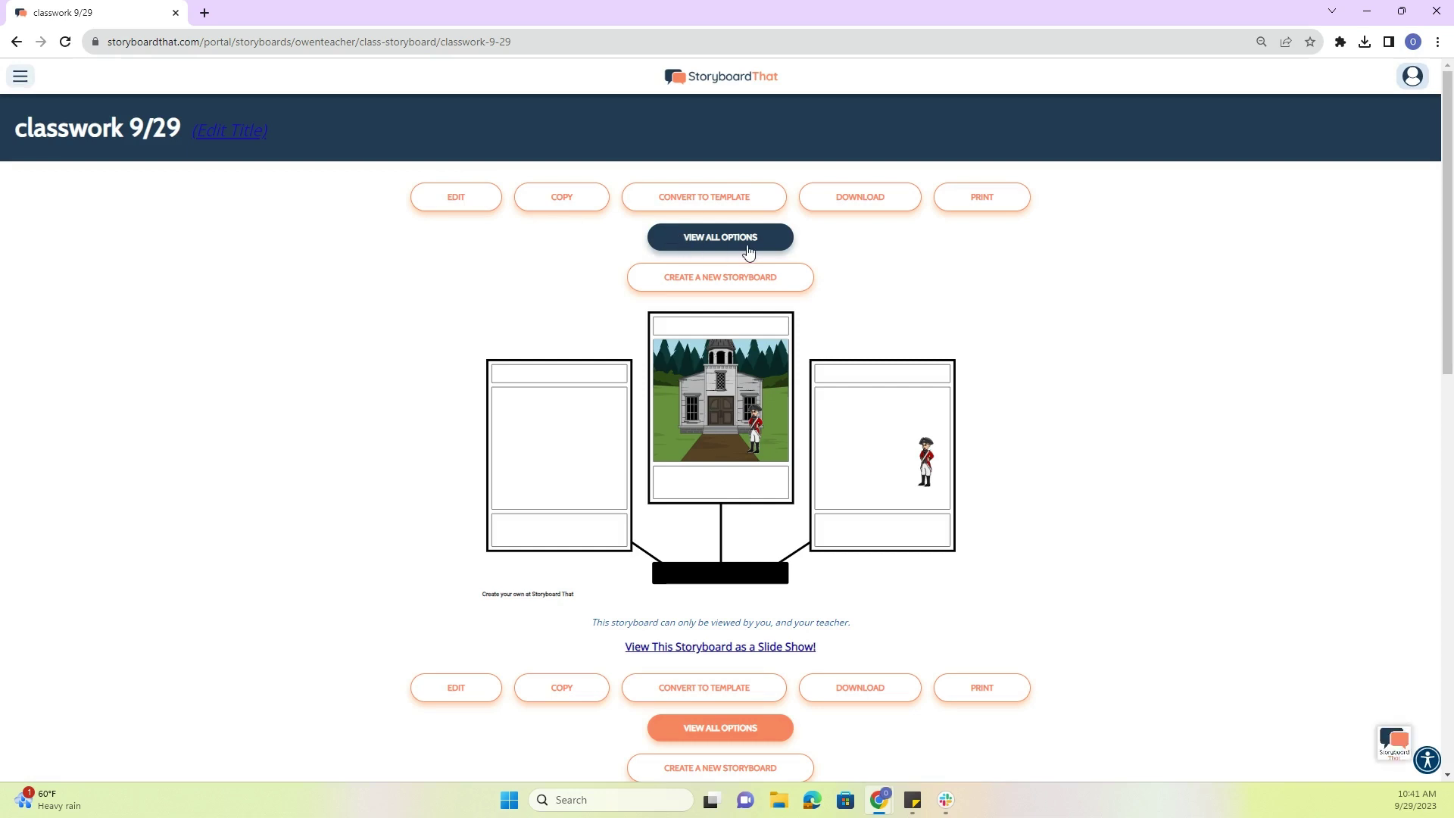
{"action": "left_click", "coordinate": [745, 247]}
{"action": "left_click", "coordinate": [690, 321]}
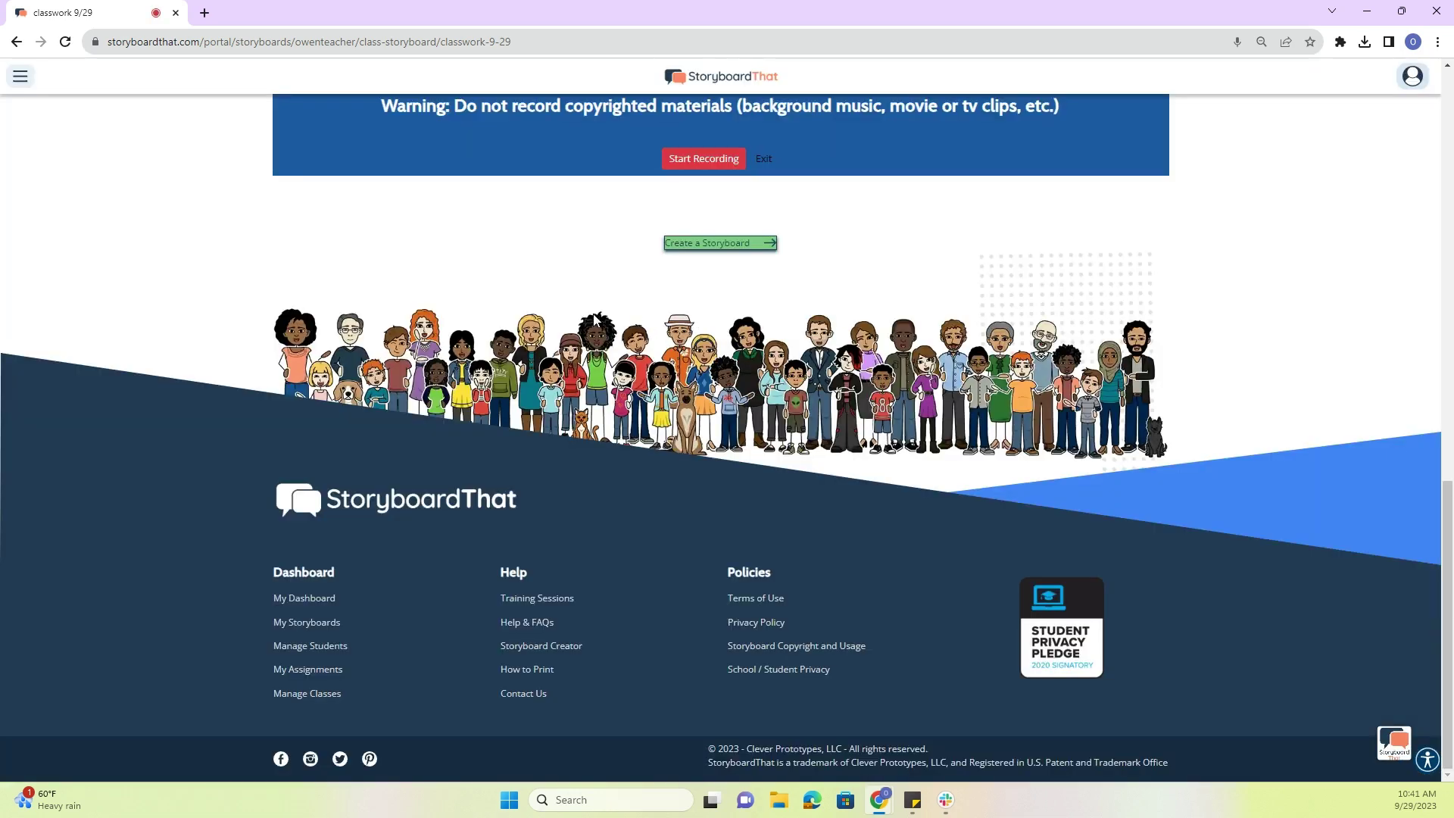
- Scroll back up to the classwork 9/29 storyboard and bring up the site navigation menu
{"action": "scroll", "coordinate": [650, 318], "scroll_direction": "up", "scroll_amount": 3}
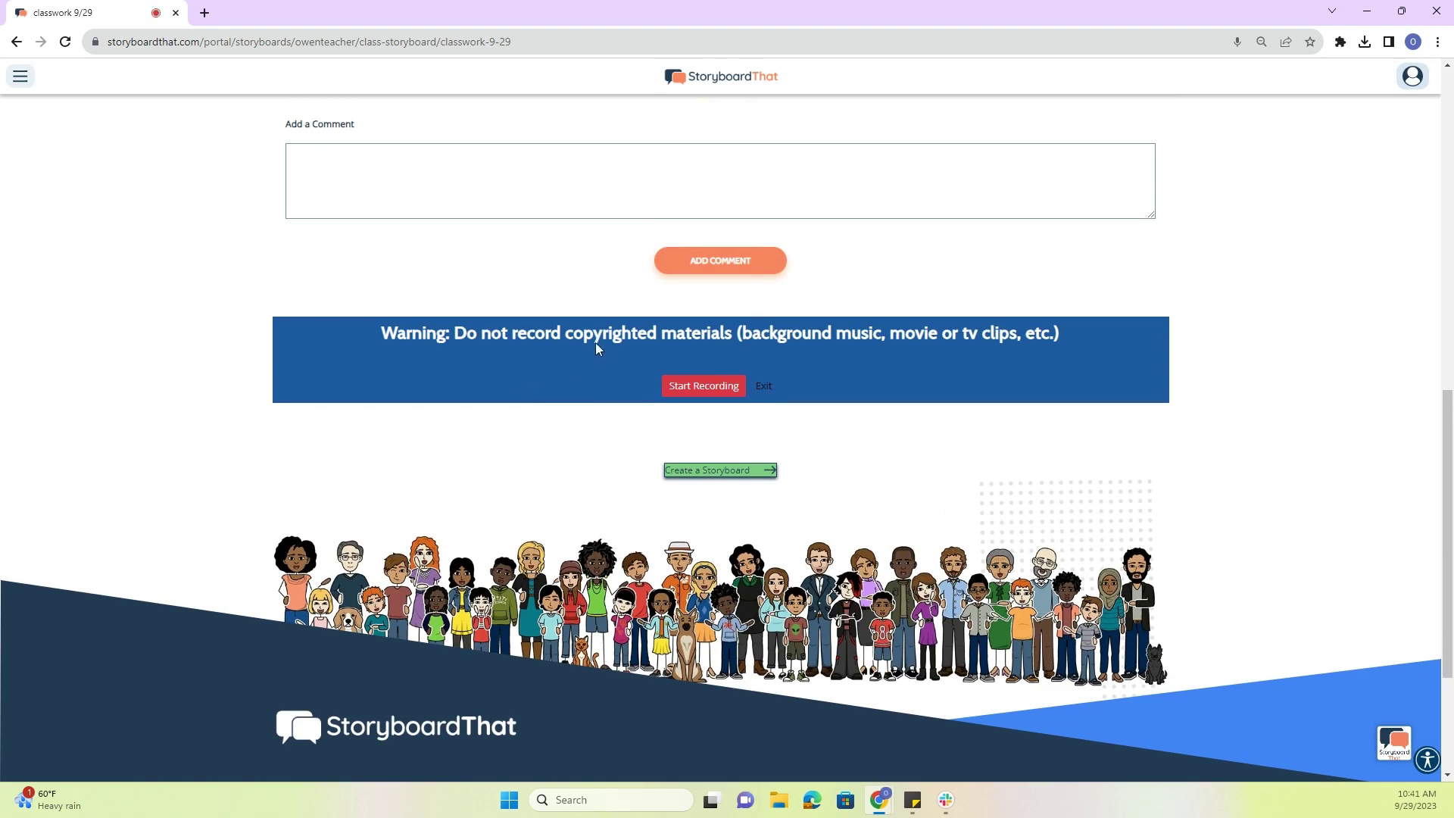
{"action": "scroll", "coordinate": [752, 443], "scroll_direction": "up", "scroll_amount": 10}
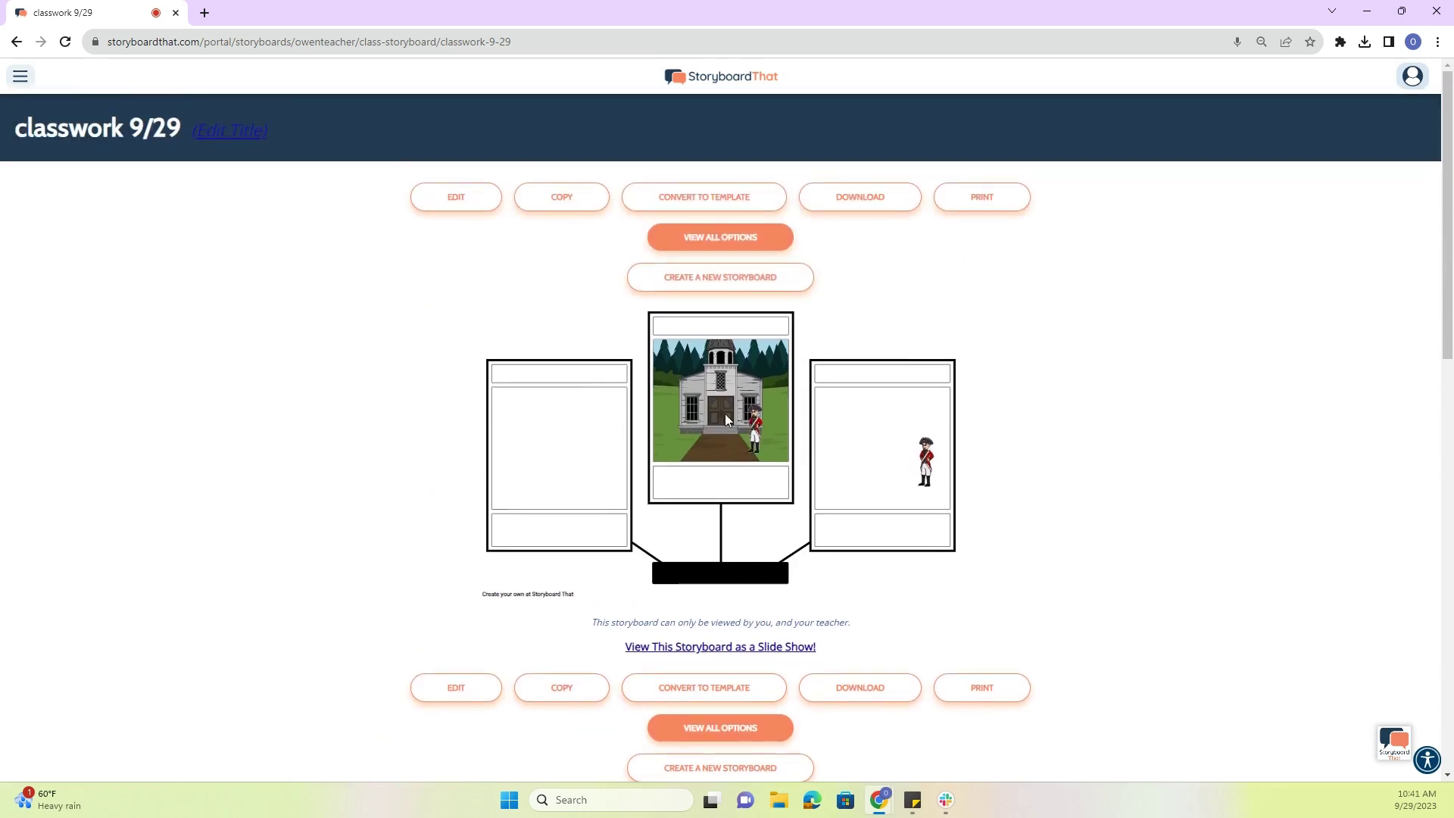
{"action": "scroll", "coordinate": [727, 418], "scroll_direction": "down", "scroll_amount": 1}
{"action": "scroll", "coordinate": [727, 417], "scroll_direction": "up", "scroll_amount": 1}
{"action": "left_click", "coordinate": [31, 83]}
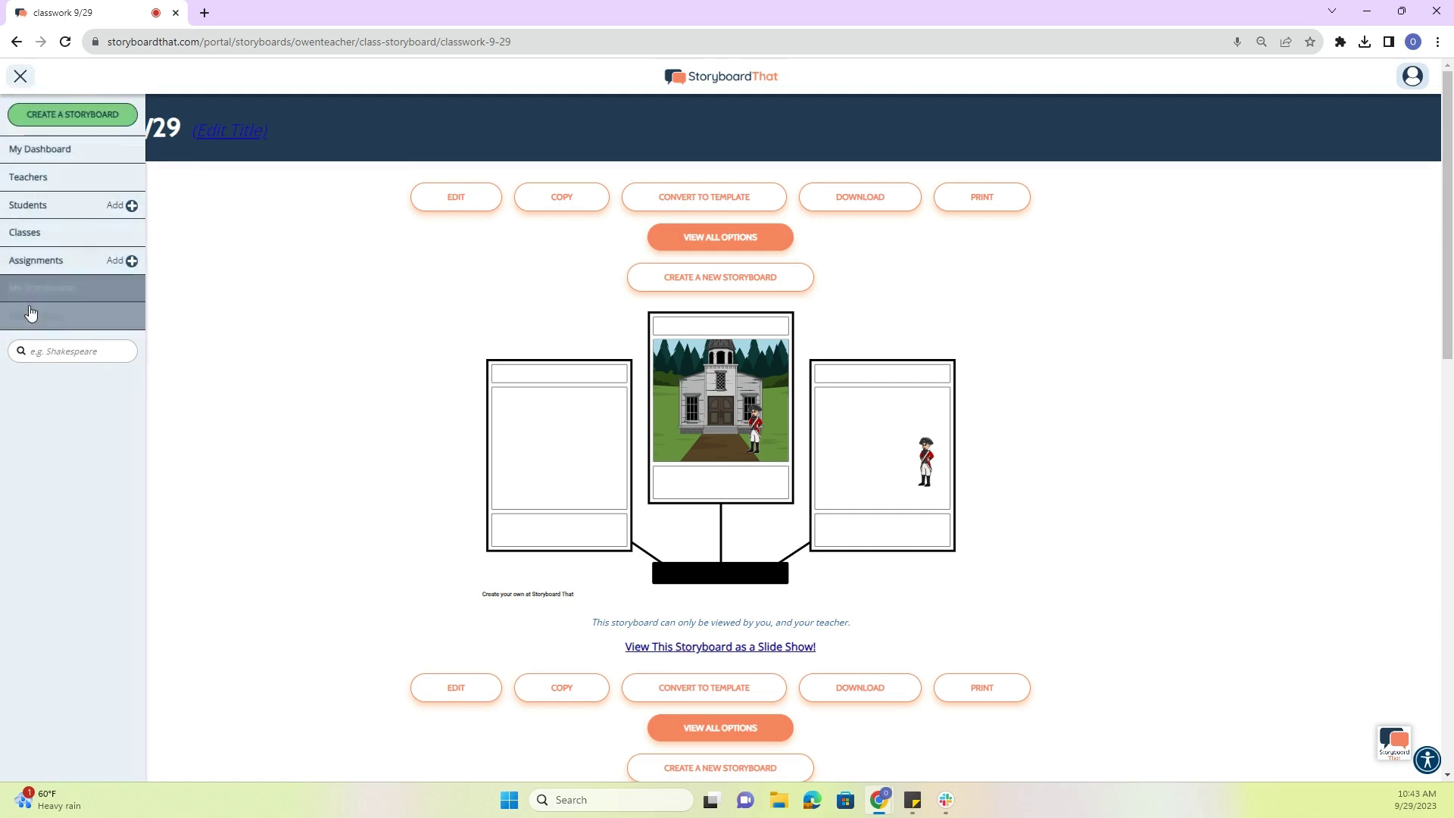
- Browse teacher lesson plans to the Social Studies Revolutionary War collection
{"action": "left_click", "coordinate": [32, 324]}
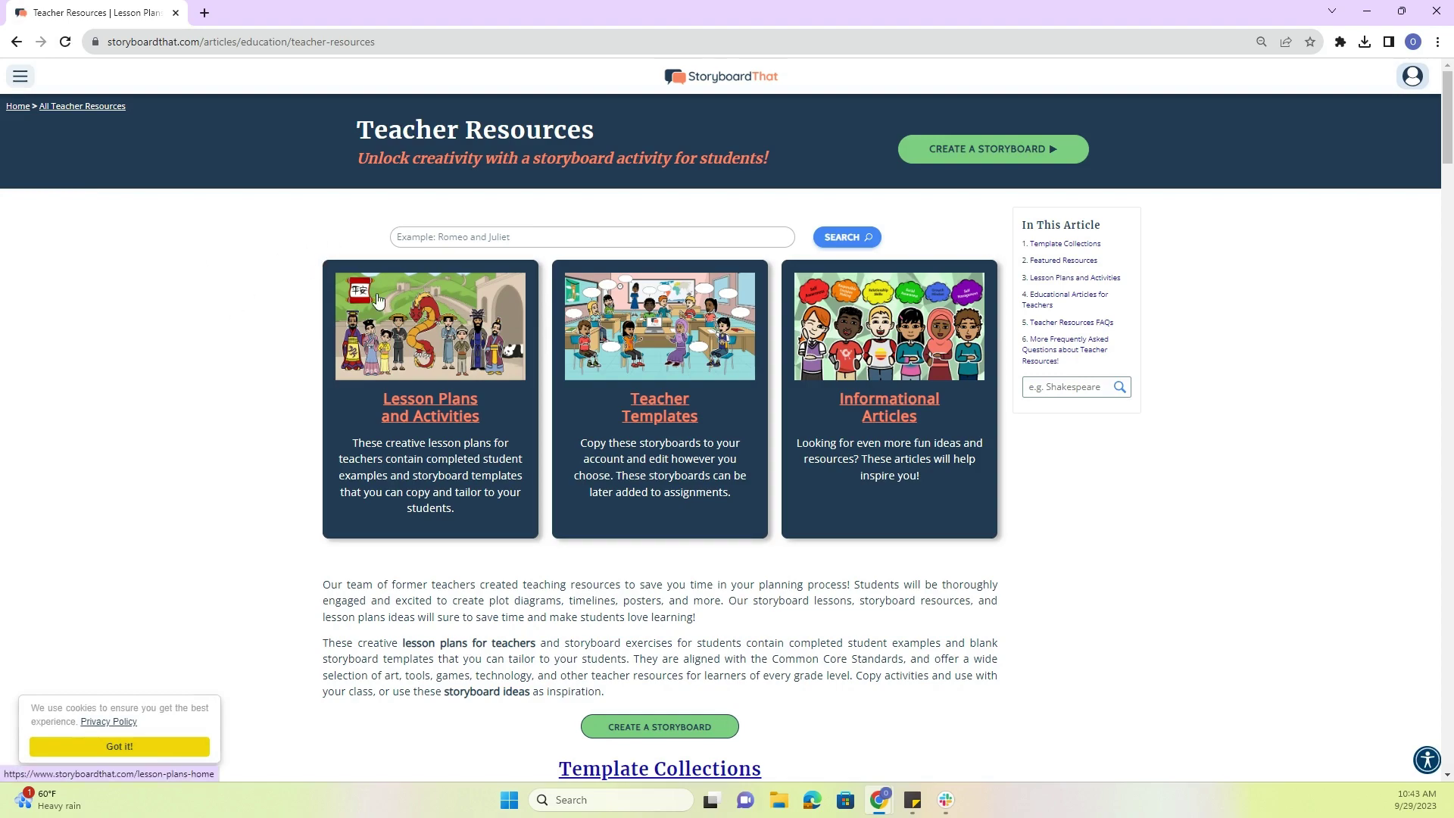
{"action": "scroll", "coordinate": [310, 288], "scroll_direction": "down", "scroll_amount": 8}
{"action": "scroll", "coordinate": [296, 284], "scroll_direction": "down", "scroll_amount": 14}
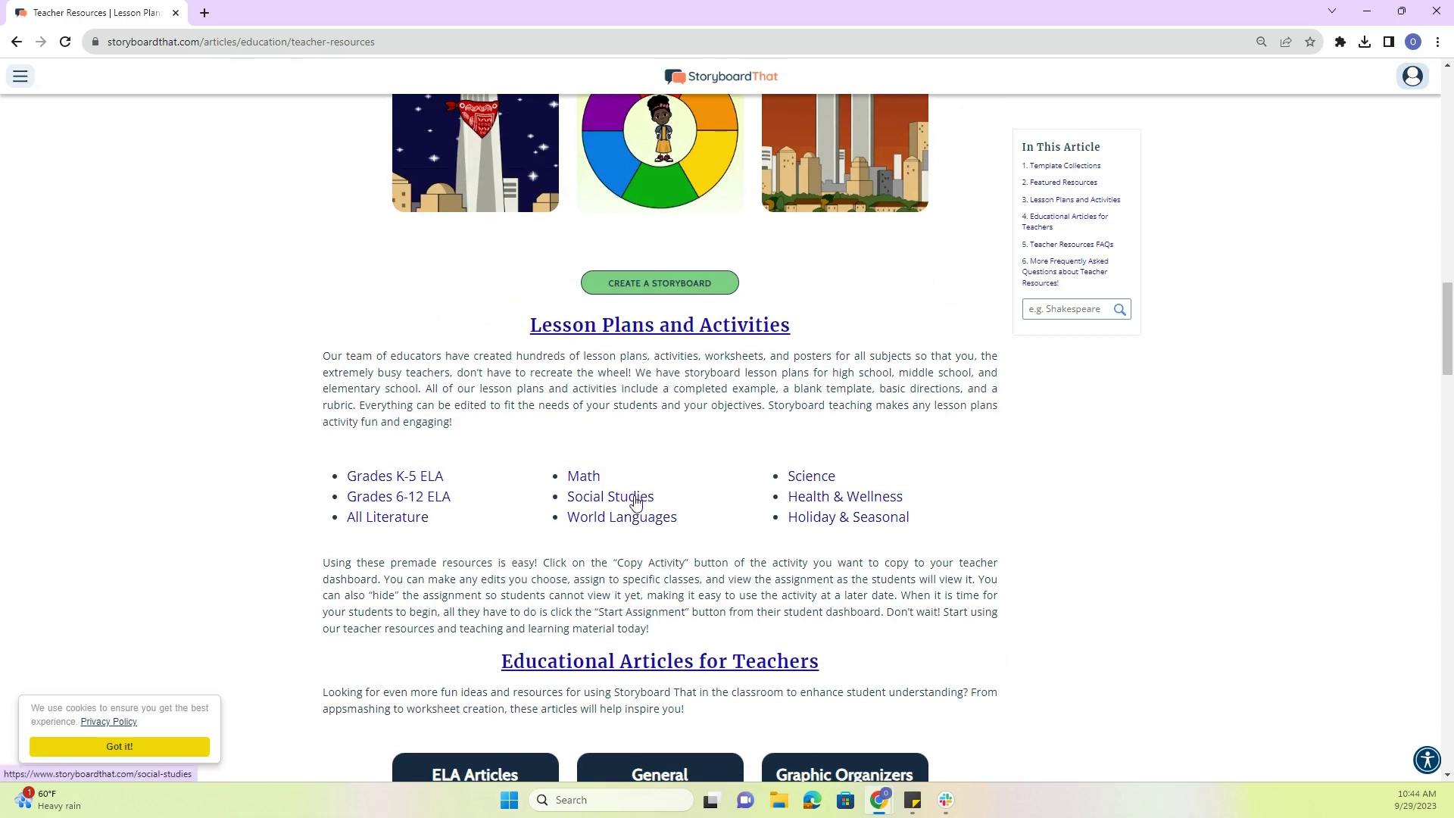
{"action": "left_click", "coordinate": [610, 498]}
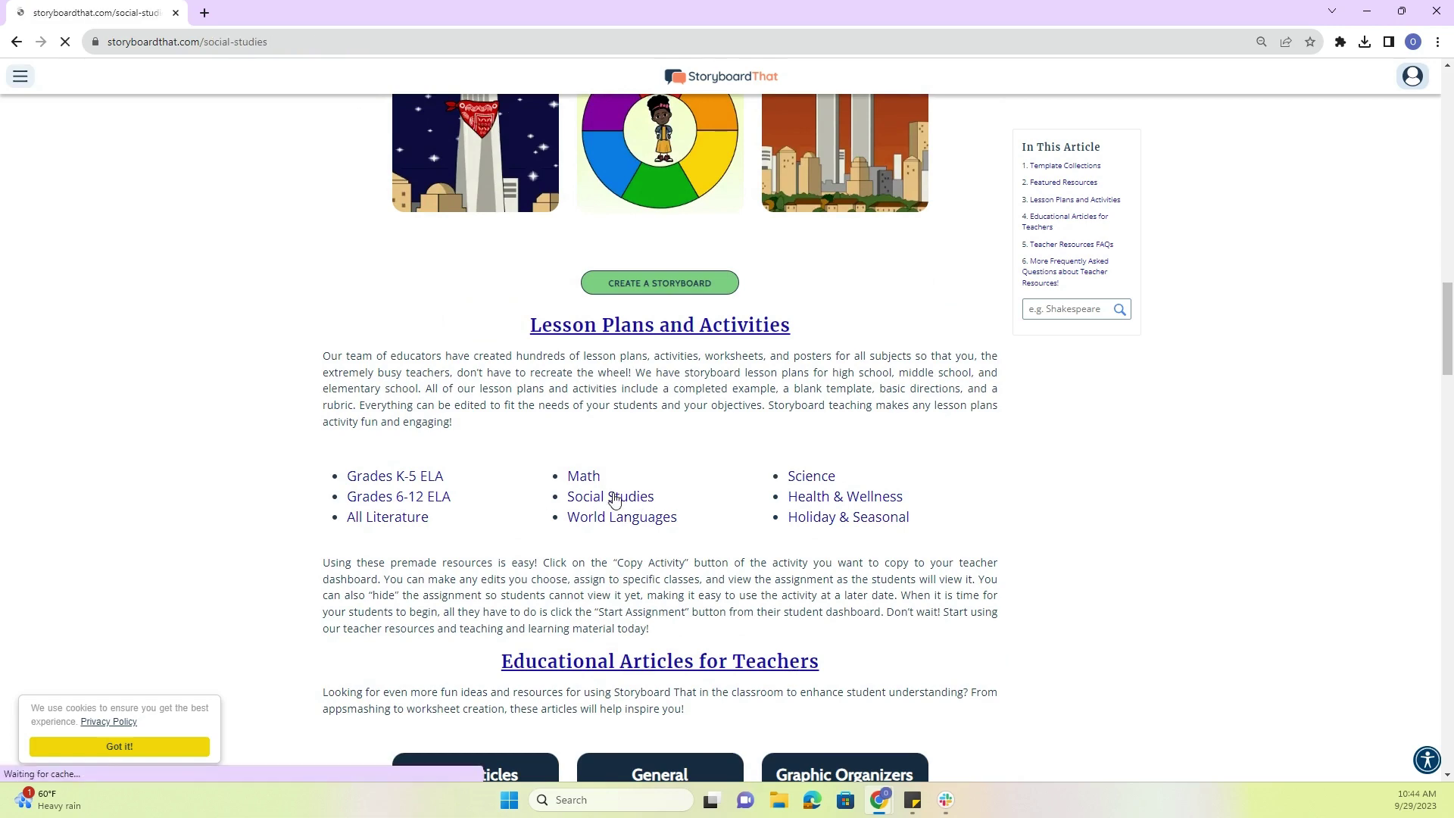
{"action": "scroll", "coordinate": [443, 340], "scroll_direction": "down", "scroll_amount": 3}
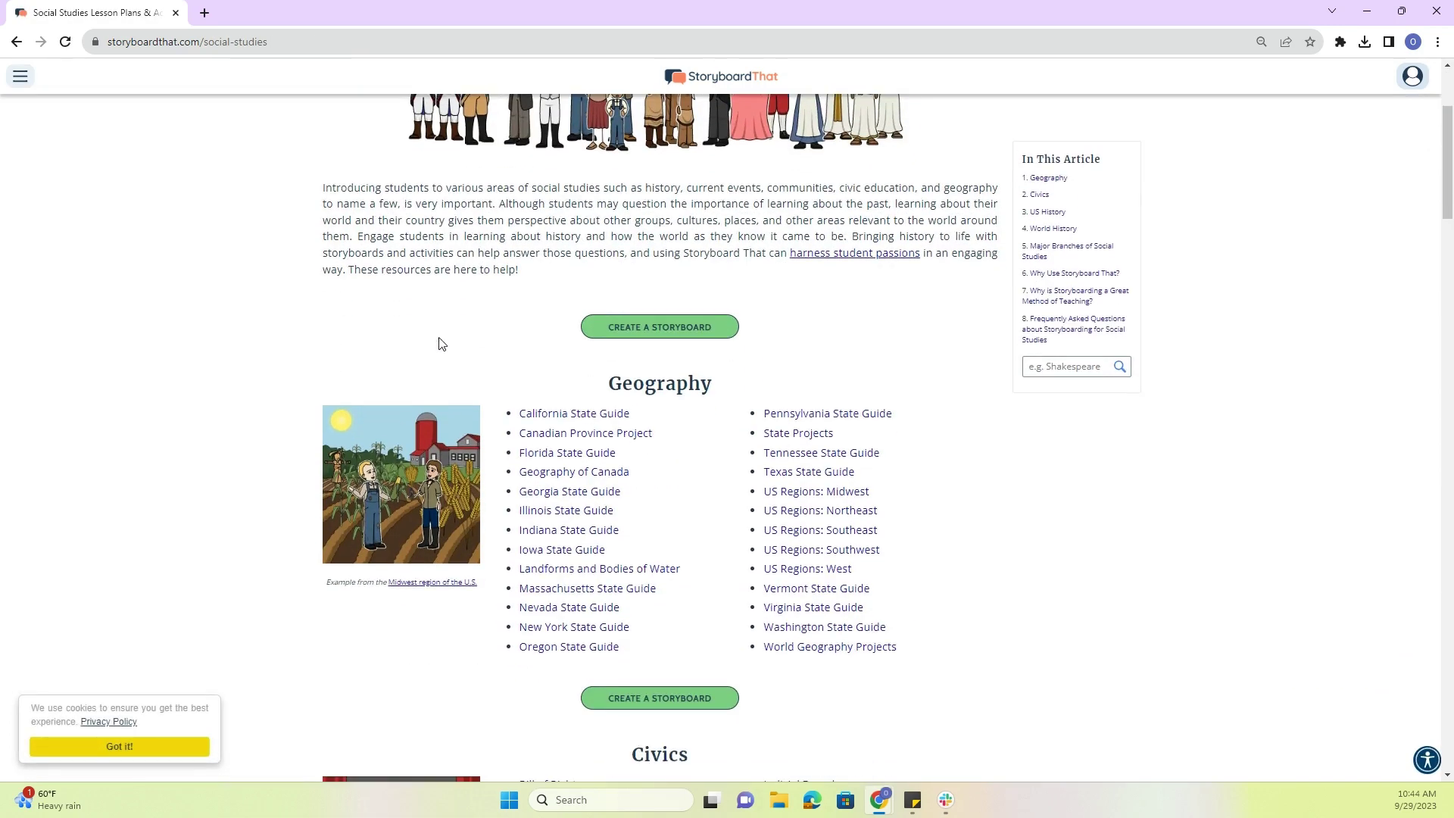
{"action": "scroll", "coordinate": [443, 344], "scroll_direction": "down", "scroll_amount": 2}
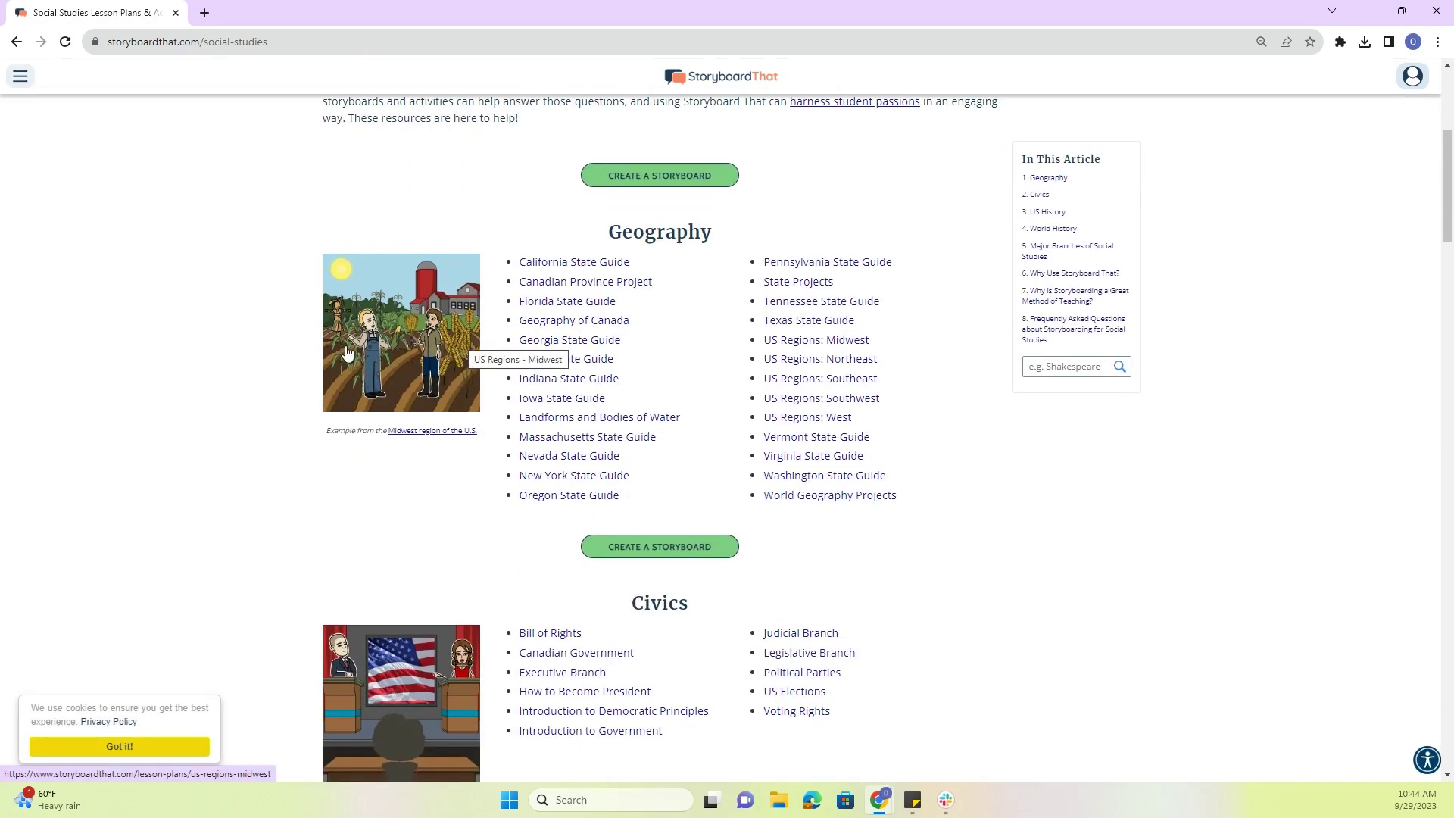
{"action": "scroll", "coordinate": [318, 350], "scroll_direction": "down", "scroll_amount": 8}
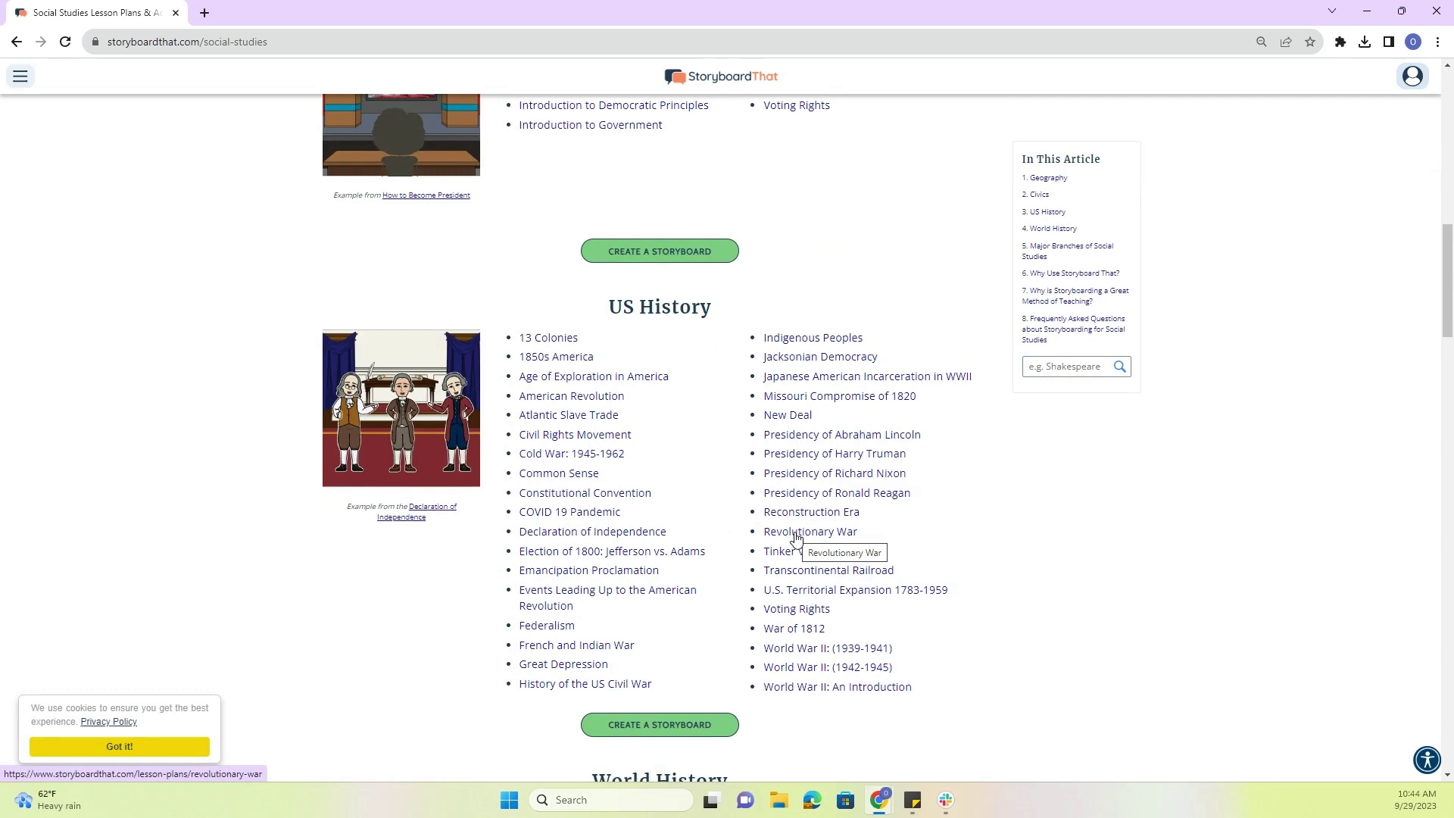
{"action": "left_click", "coordinate": [795, 533]}
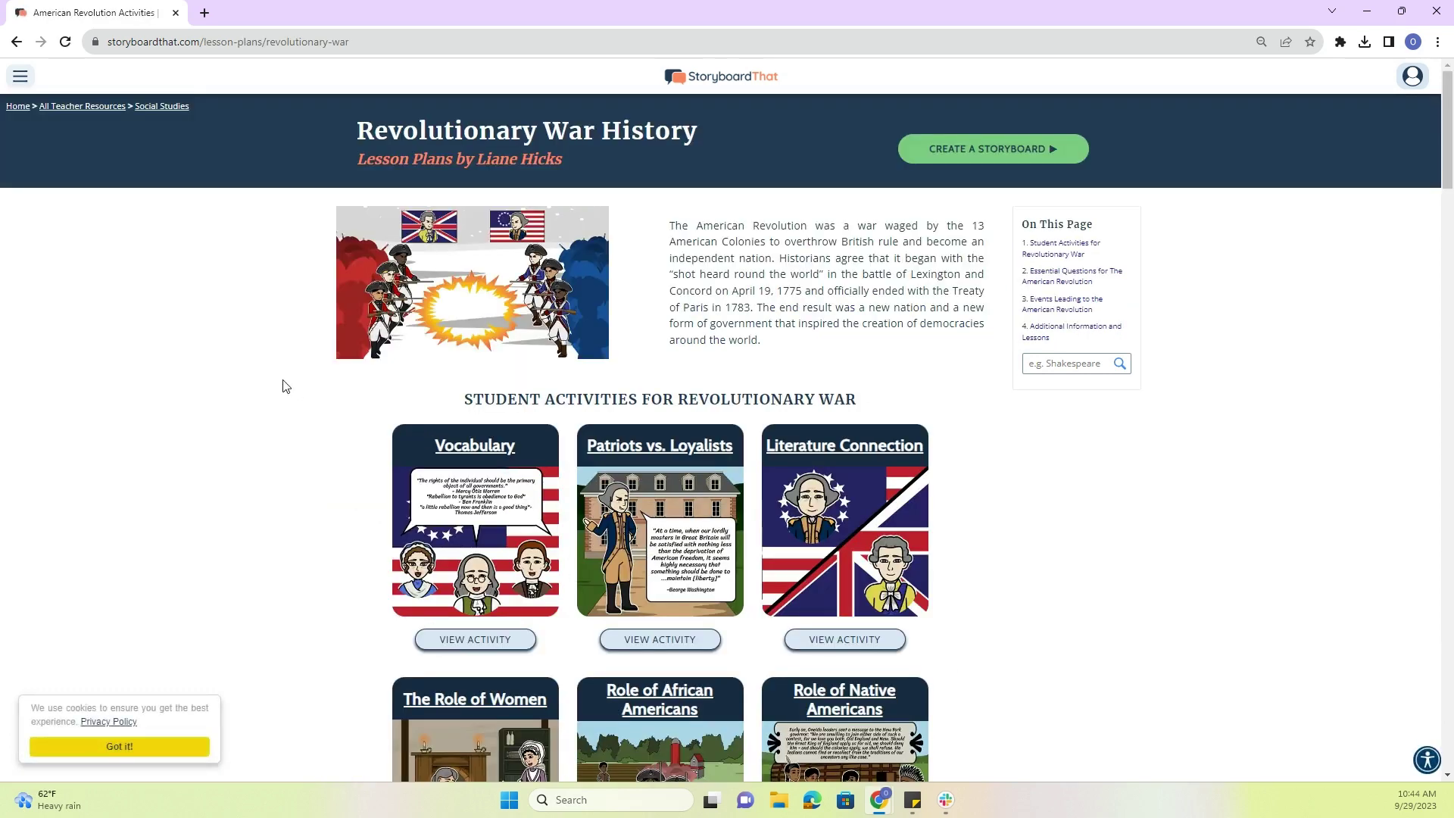
- Open the Patriots vs. Loyalists activity and copy it into a new assignment
{"action": "scroll", "coordinate": [284, 386], "scroll_direction": "down", "scroll_amount": 3}
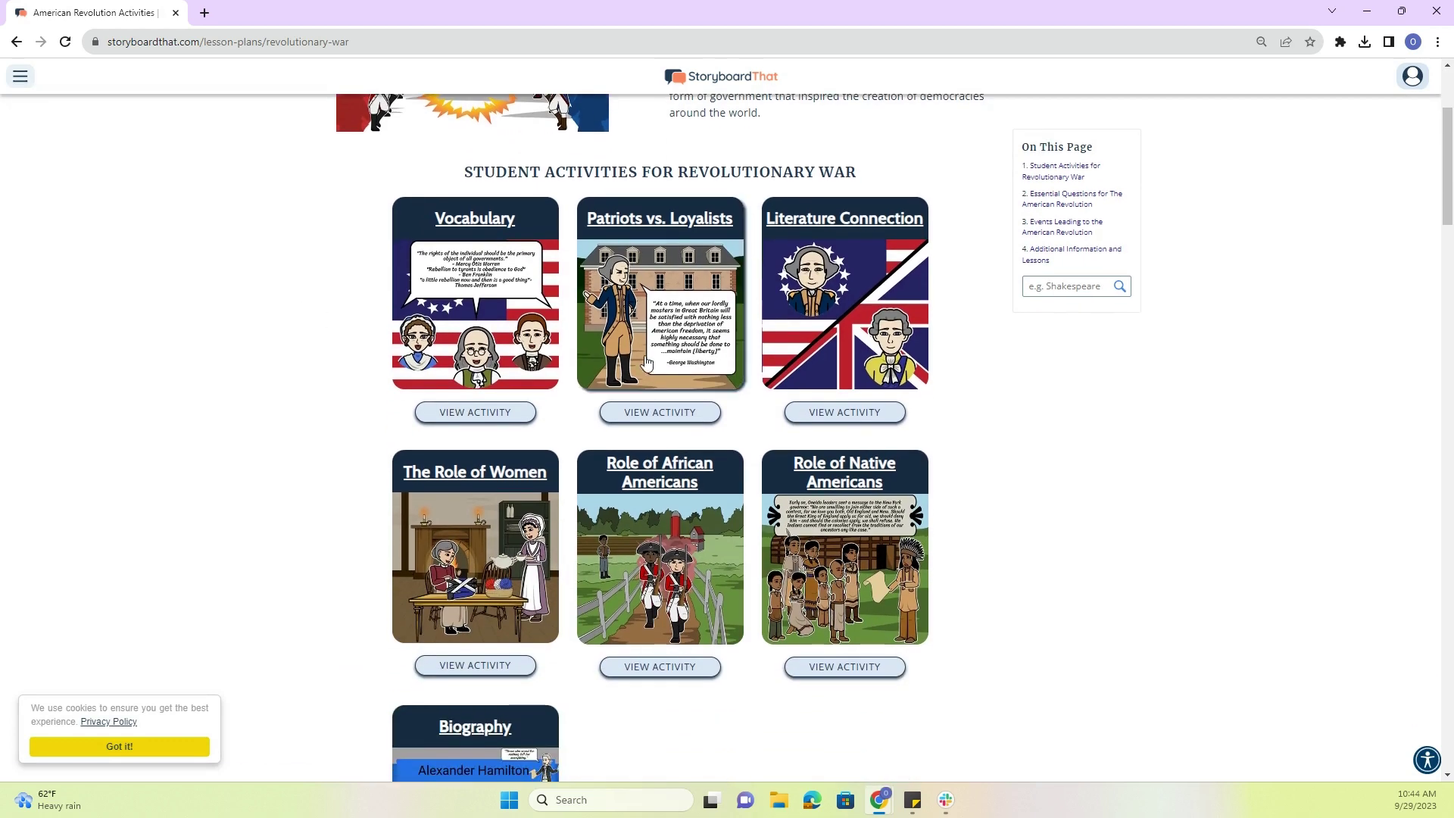
{"action": "left_click", "coordinate": [672, 291]}
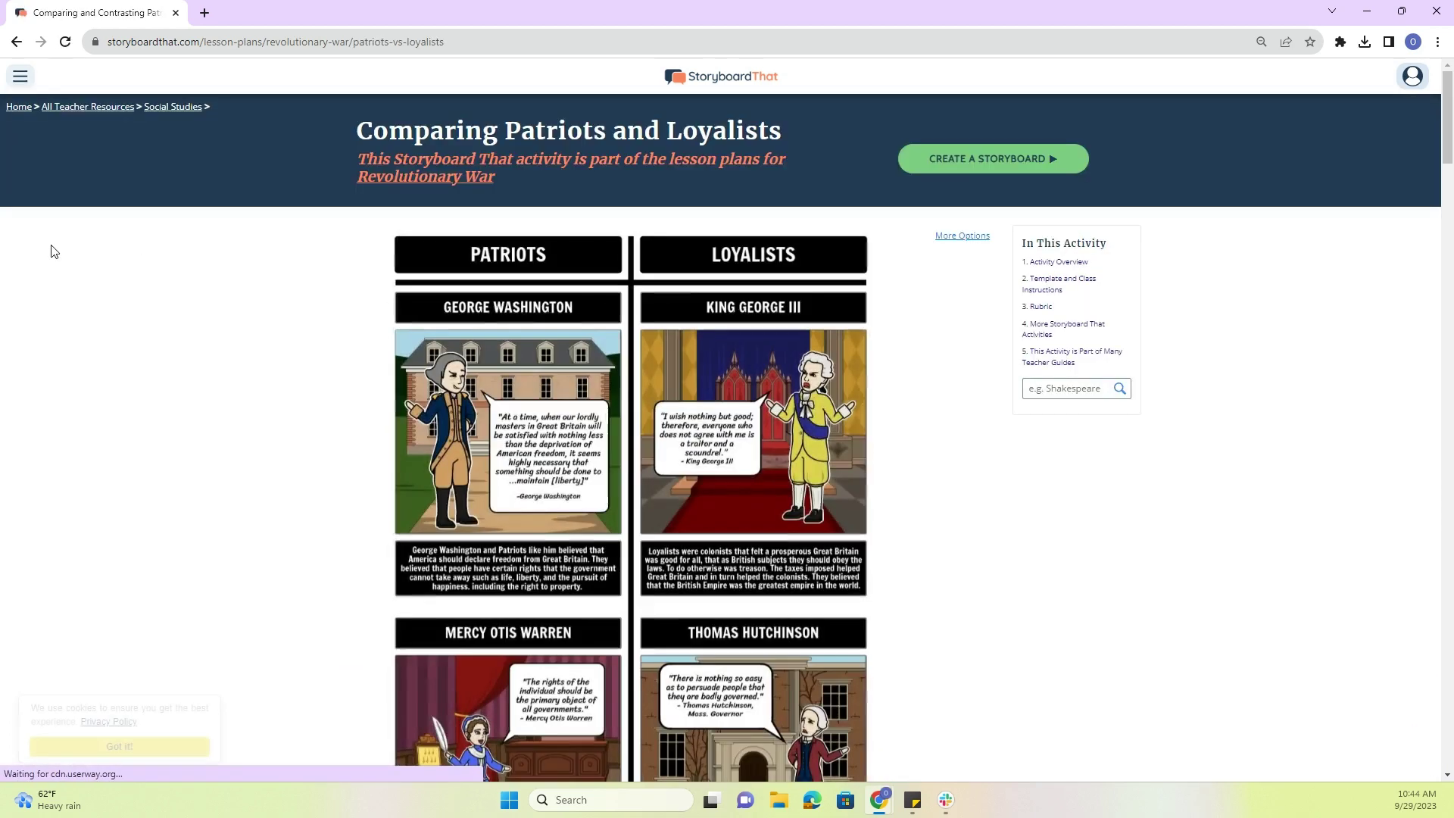
{"action": "scroll", "coordinate": [139, 266], "scroll_direction": "down", "scroll_amount": 7}
{"action": "scroll", "coordinate": [141, 266], "scroll_direction": "down", "scroll_amount": 6}
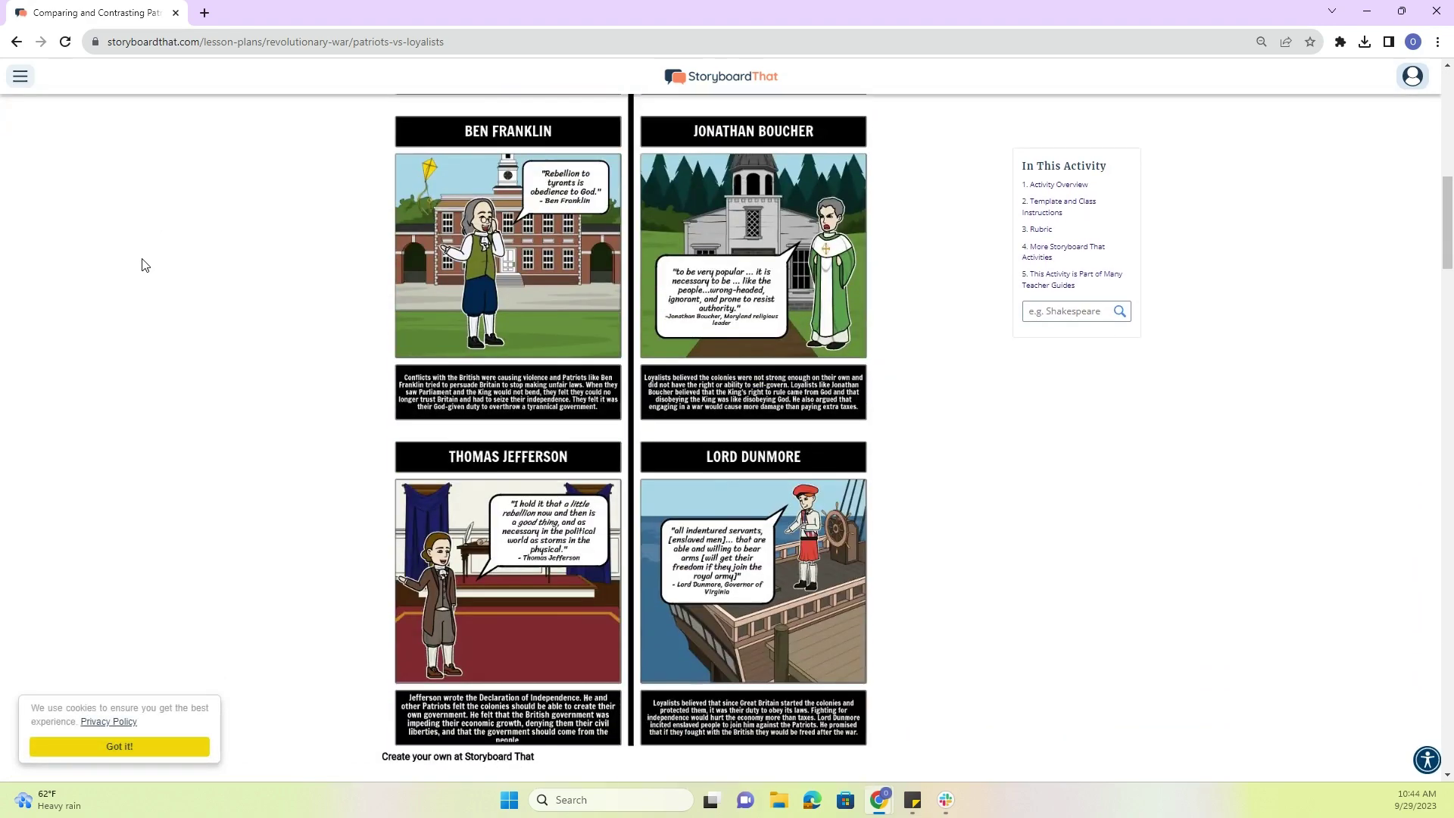
{"action": "scroll", "coordinate": [146, 259], "scroll_direction": "up", "scroll_amount": 12}
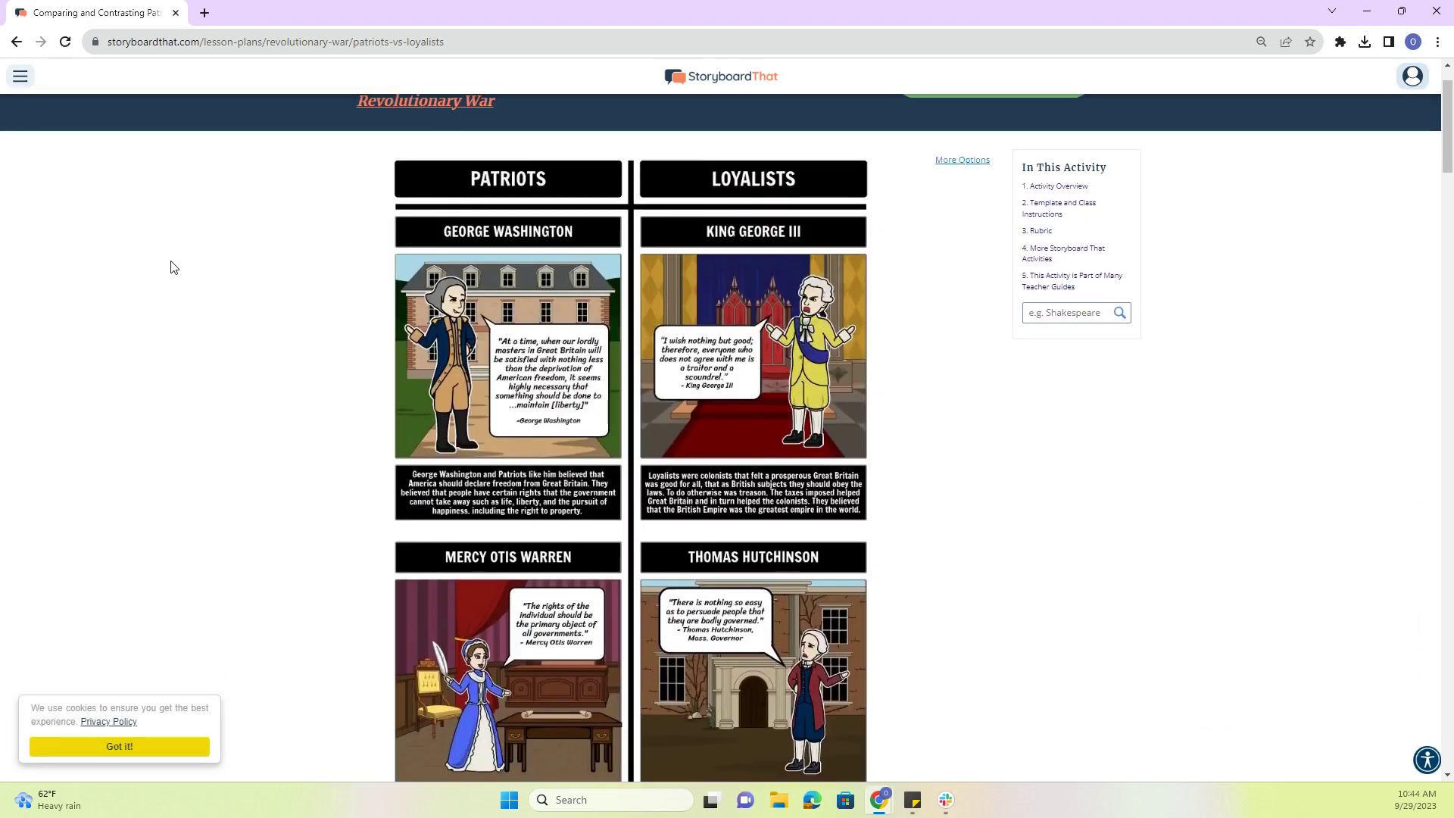
{"action": "mouse_move", "coordinate": [575, 520]}
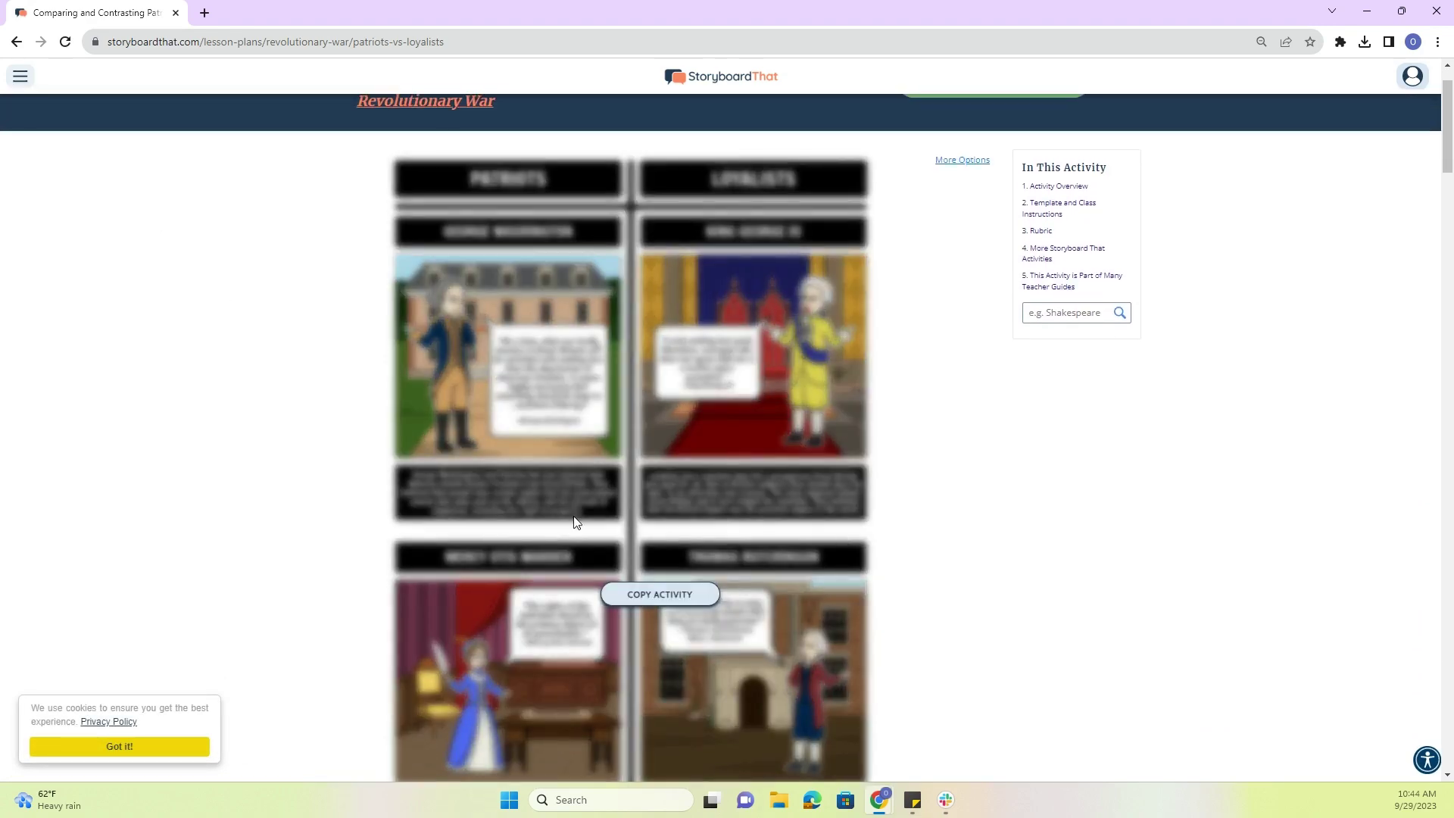
{"action": "left_click", "coordinate": [614, 602]}
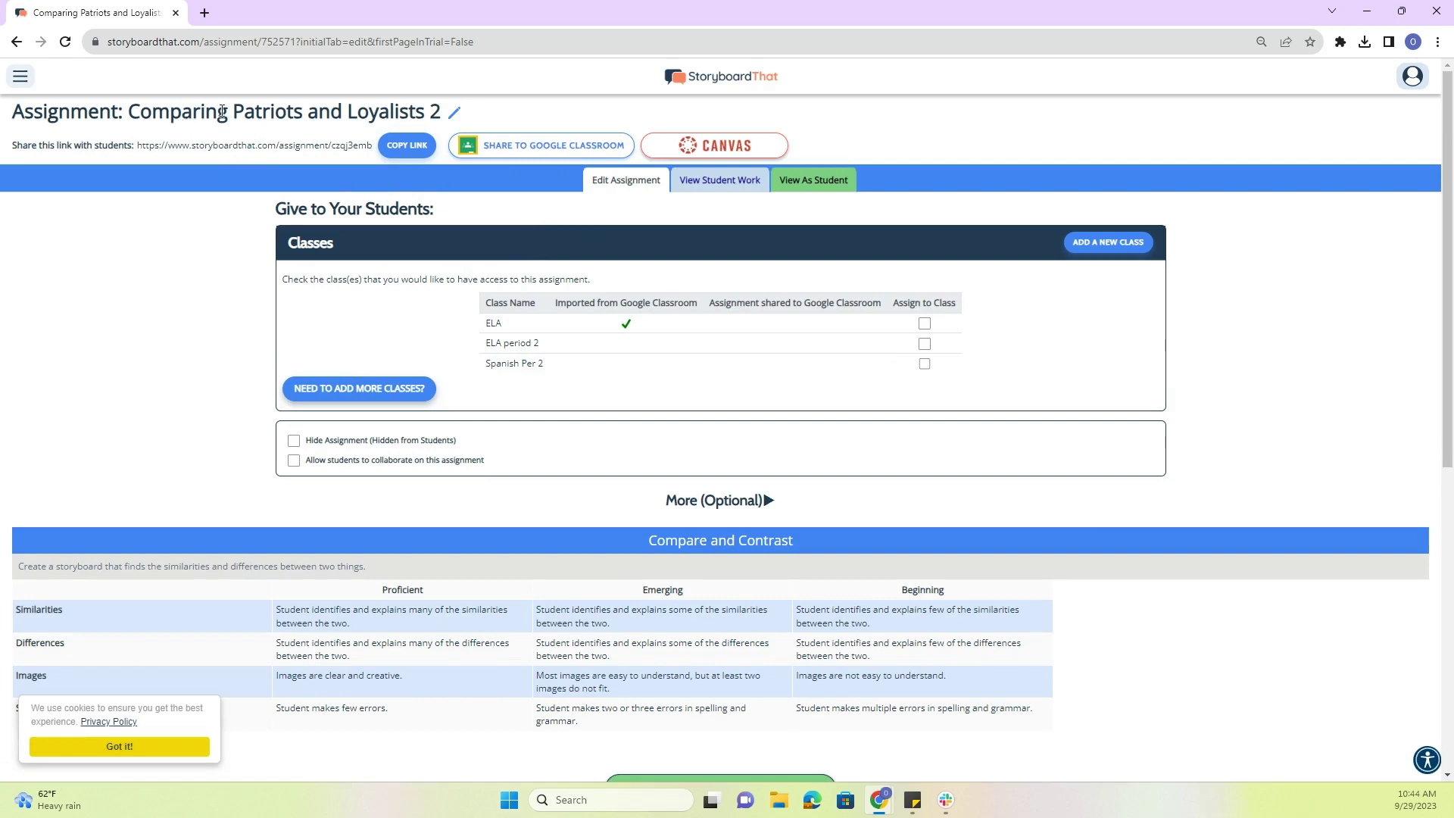
- Expand the More (Optional) instructions, templates and examples on Comparing Patriots and Loyalists 2
{"action": "scroll", "coordinate": [491, 333], "scroll_direction": "down", "scroll_amount": 1}
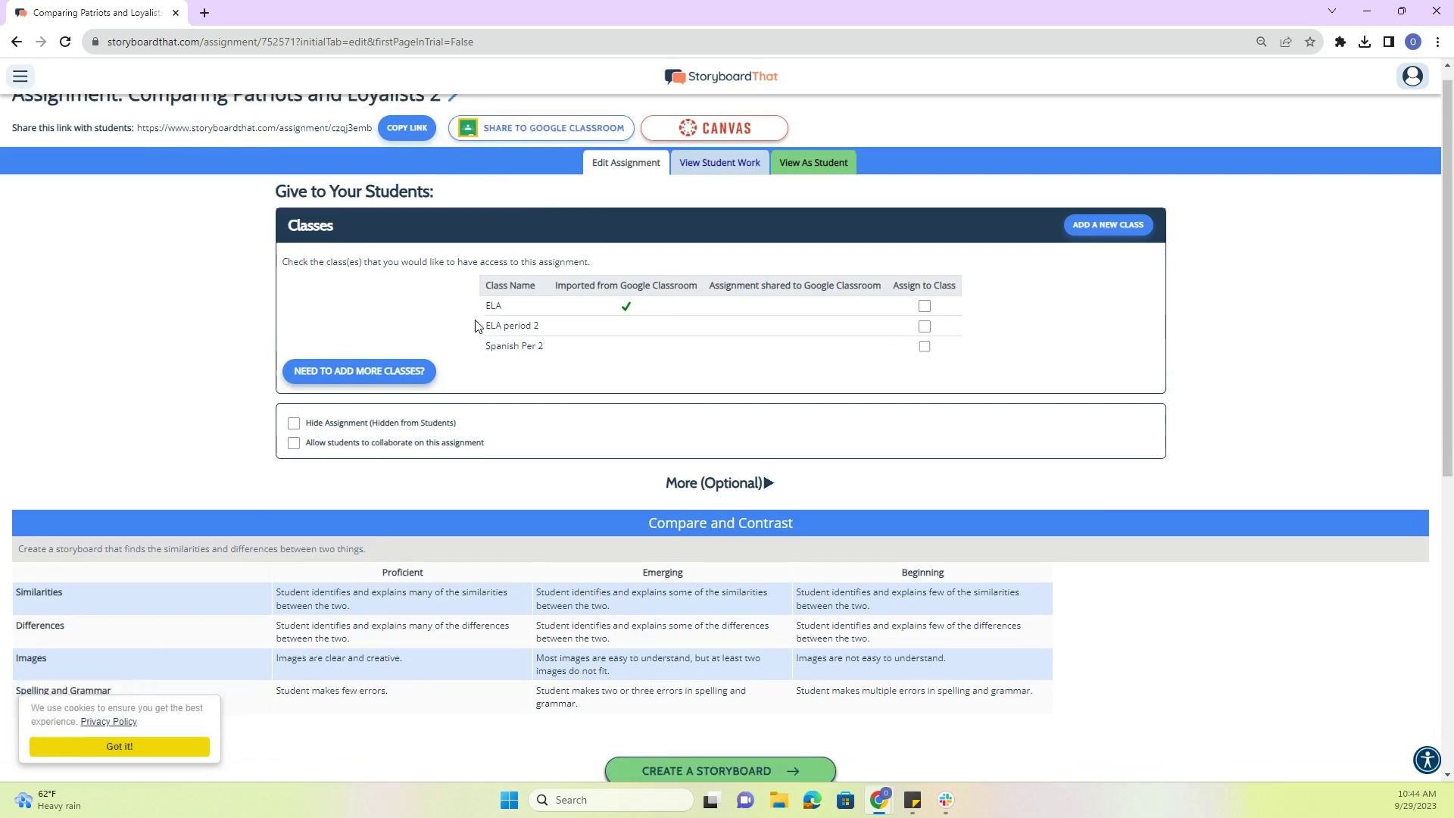
{"action": "scroll", "coordinate": [500, 338], "scroll_direction": "up", "scroll_amount": 1}
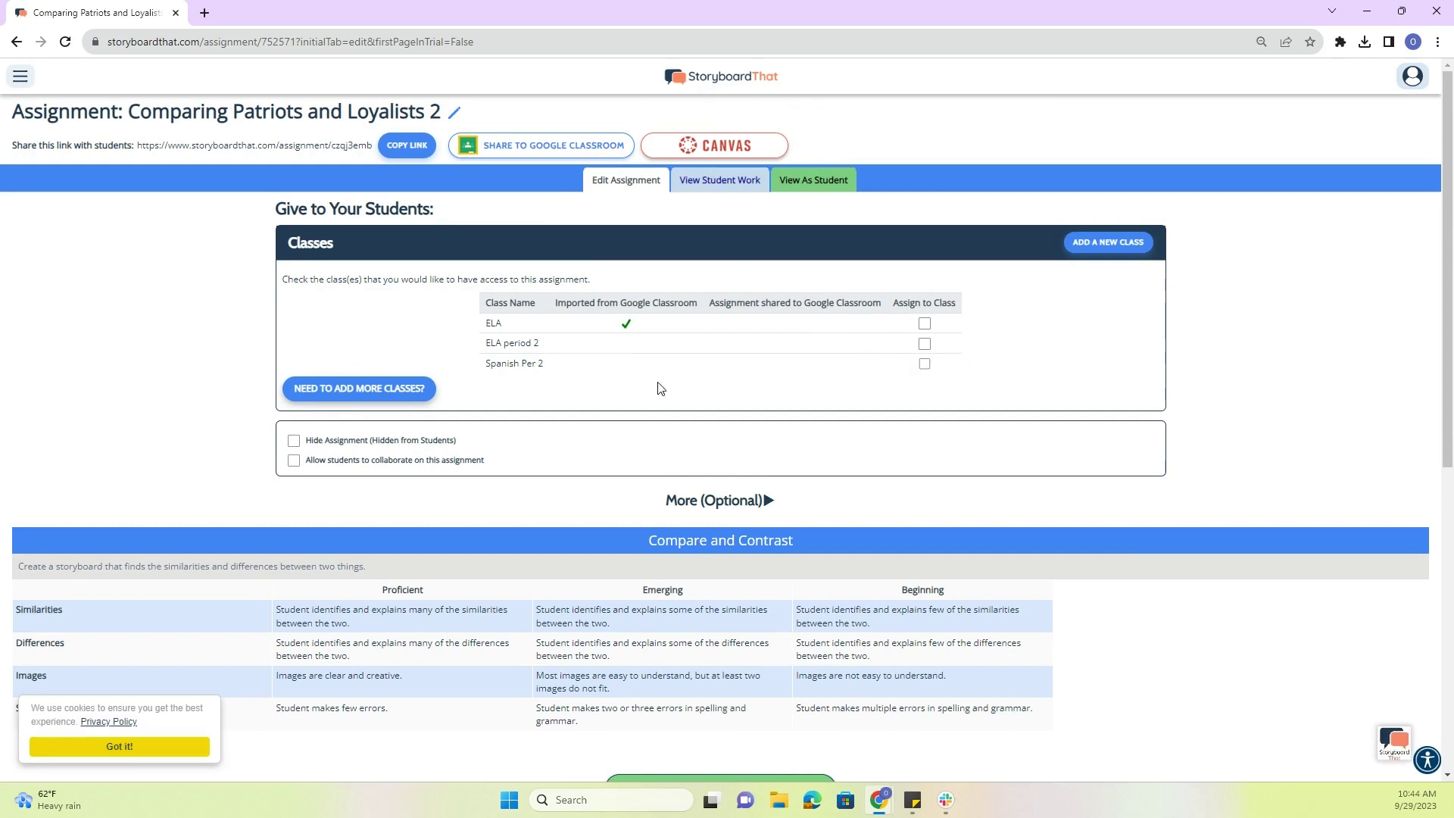
{"action": "scroll", "coordinate": [657, 387], "scroll_direction": "down", "scroll_amount": 2}
{"action": "left_click", "coordinate": [703, 351]}
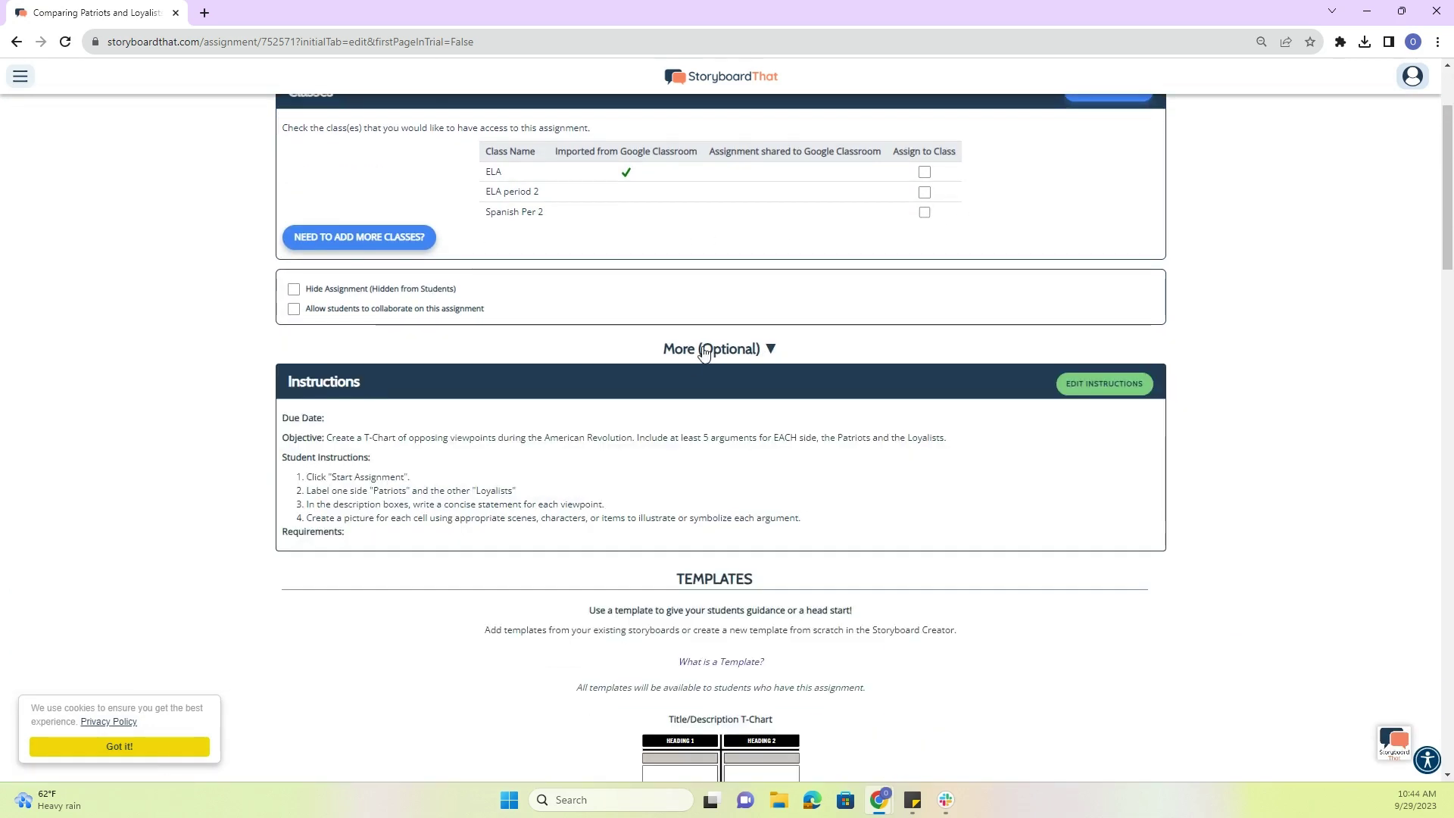
- Review the T-Chart template, Patriots vs Loyalists example and Compare and Contrast rubric, then return upward
{"action": "scroll", "coordinate": [690, 352], "scroll_direction": "down", "scroll_amount": 1}
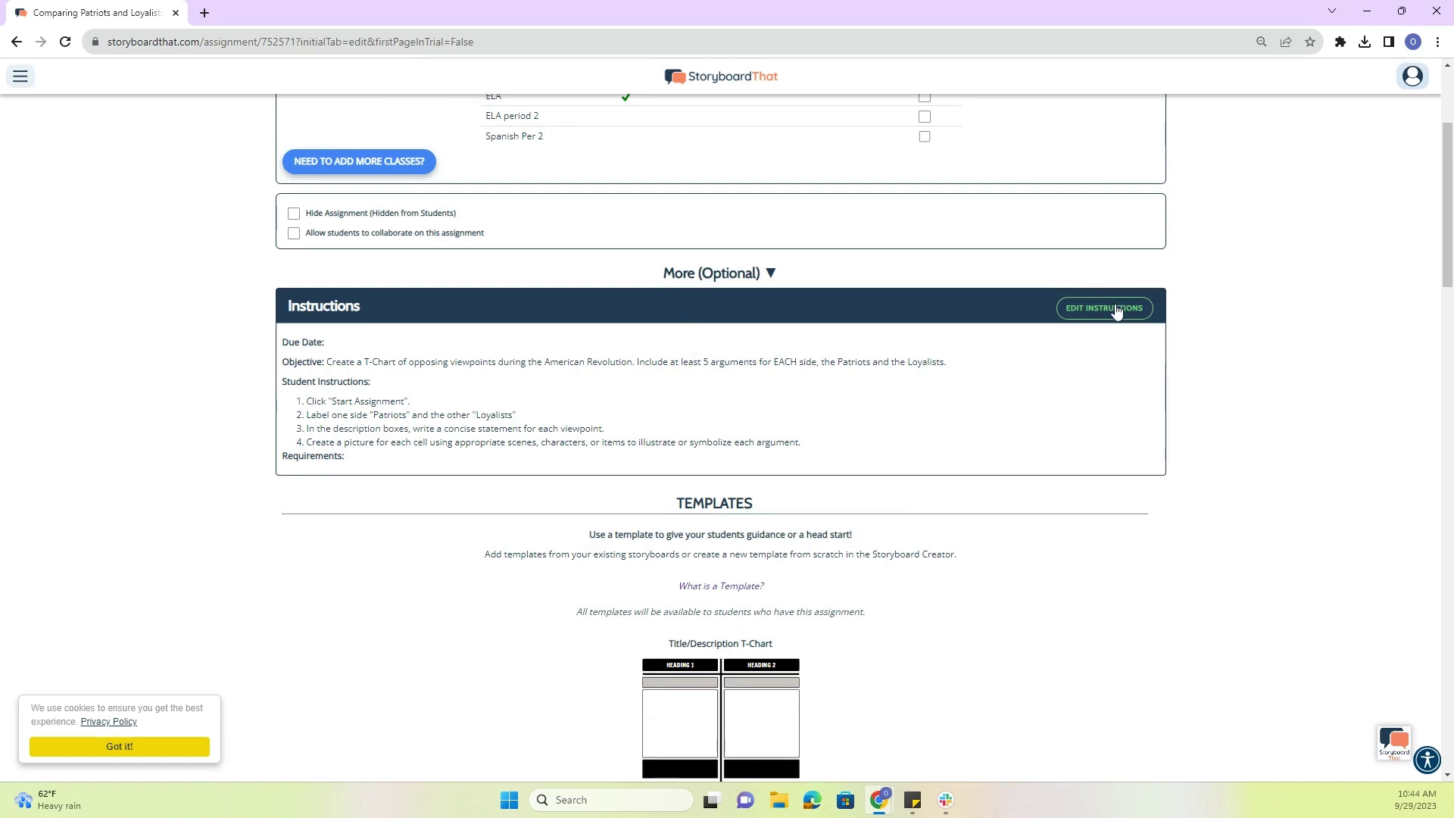
{"action": "scroll", "coordinate": [934, 324], "scroll_direction": "down", "scroll_amount": 2}
{"action": "scroll", "coordinate": [826, 303], "scroll_direction": "down", "scroll_amount": 3}
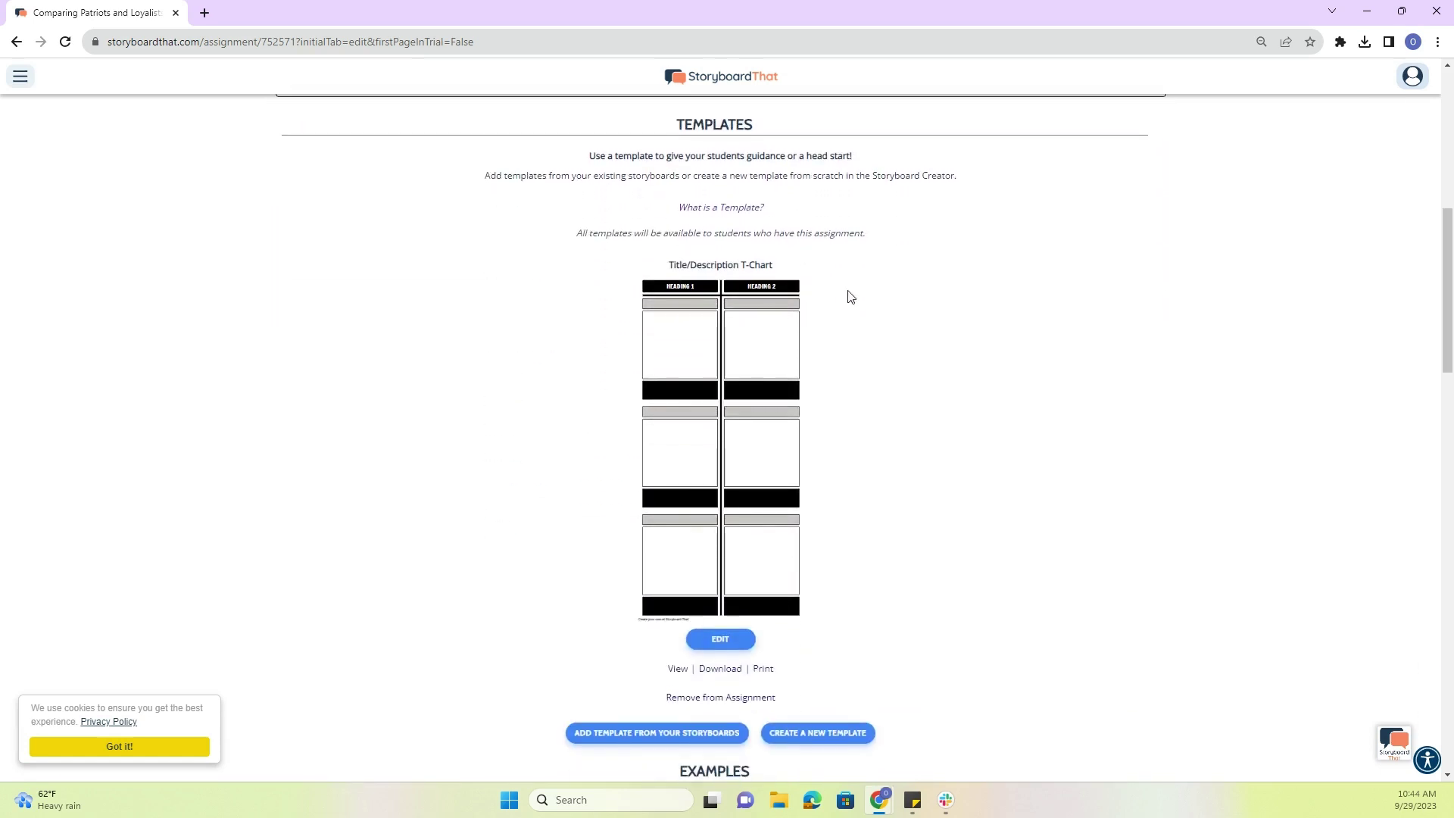
{"action": "scroll", "coordinate": [745, 349], "scroll_direction": "up", "scroll_amount": 1}
{"action": "scroll", "coordinate": [743, 555], "scroll_direction": "down", "scroll_amount": 1}
{"action": "scroll", "coordinate": [681, 413], "scroll_direction": "down", "scroll_amount": 1}
{"action": "scroll", "coordinate": [458, 396], "scroll_direction": "down", "scroll_amount": 8}
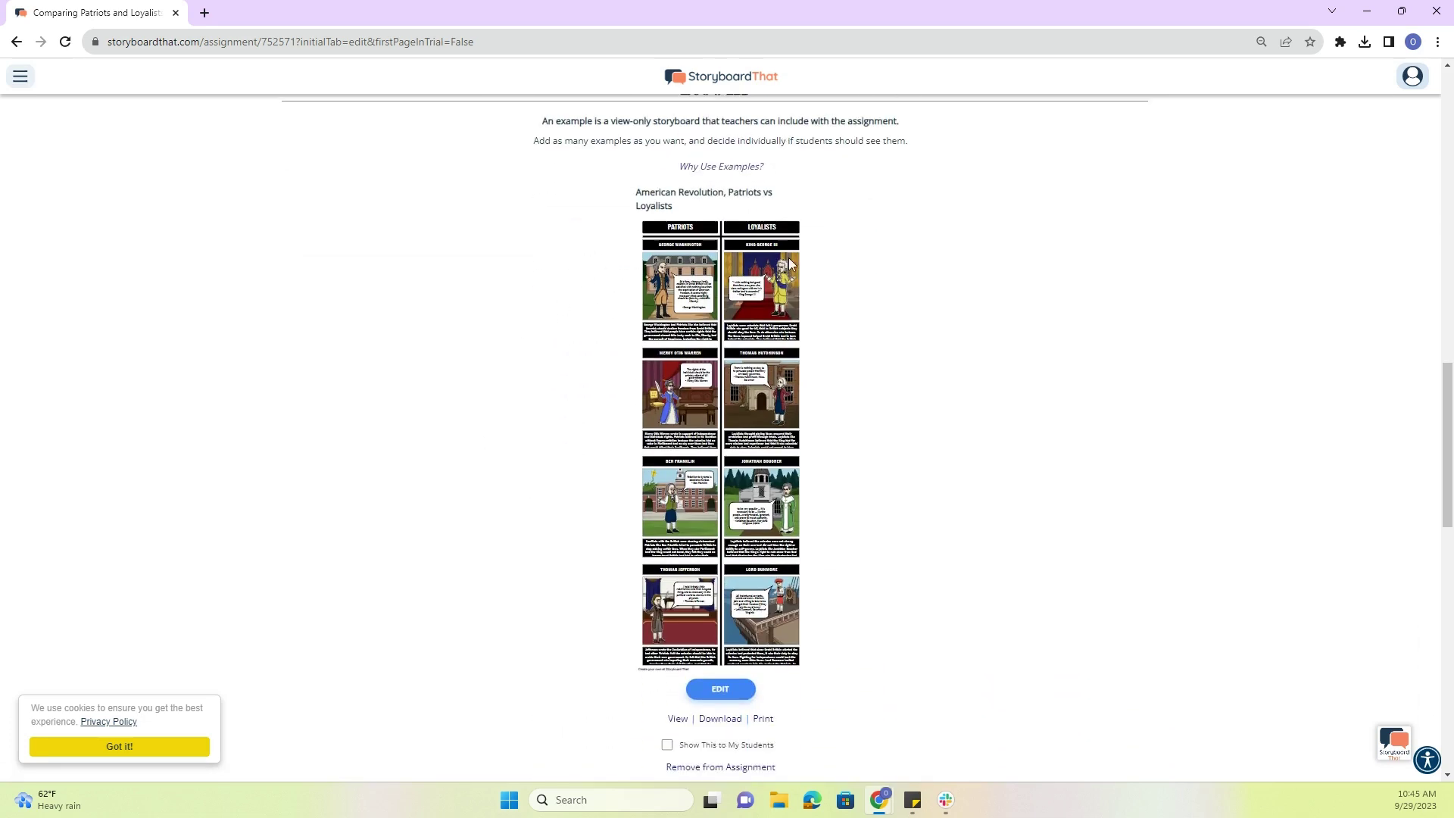
{"action": "scroll", "coordinate": [905, 366], "scroll_direction": "down", "scroll_amount": 2}
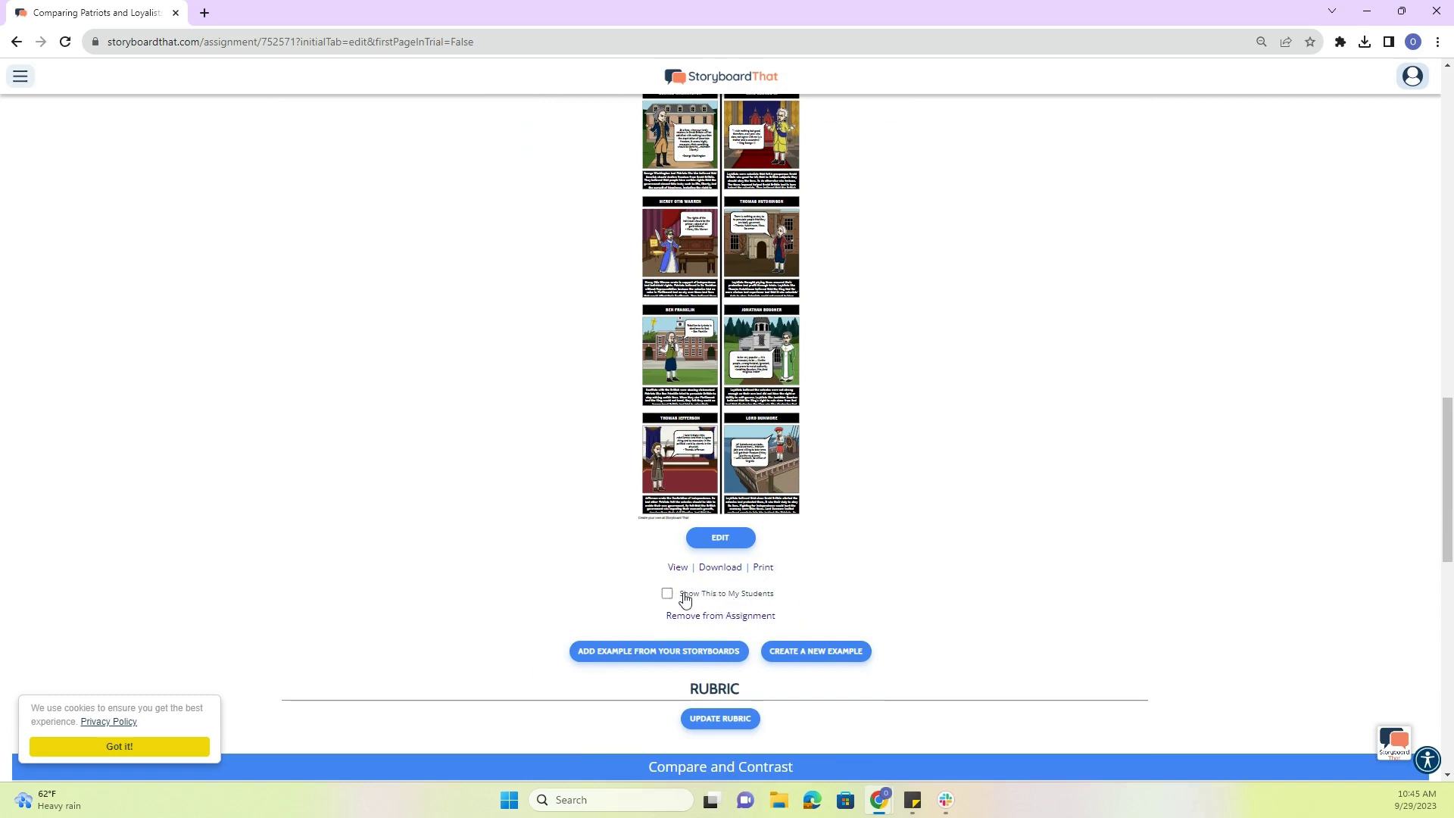
{"action": "scroll", "coordinate": [608, 471], "scroll_direction": "down", "scroll_amount": 5}
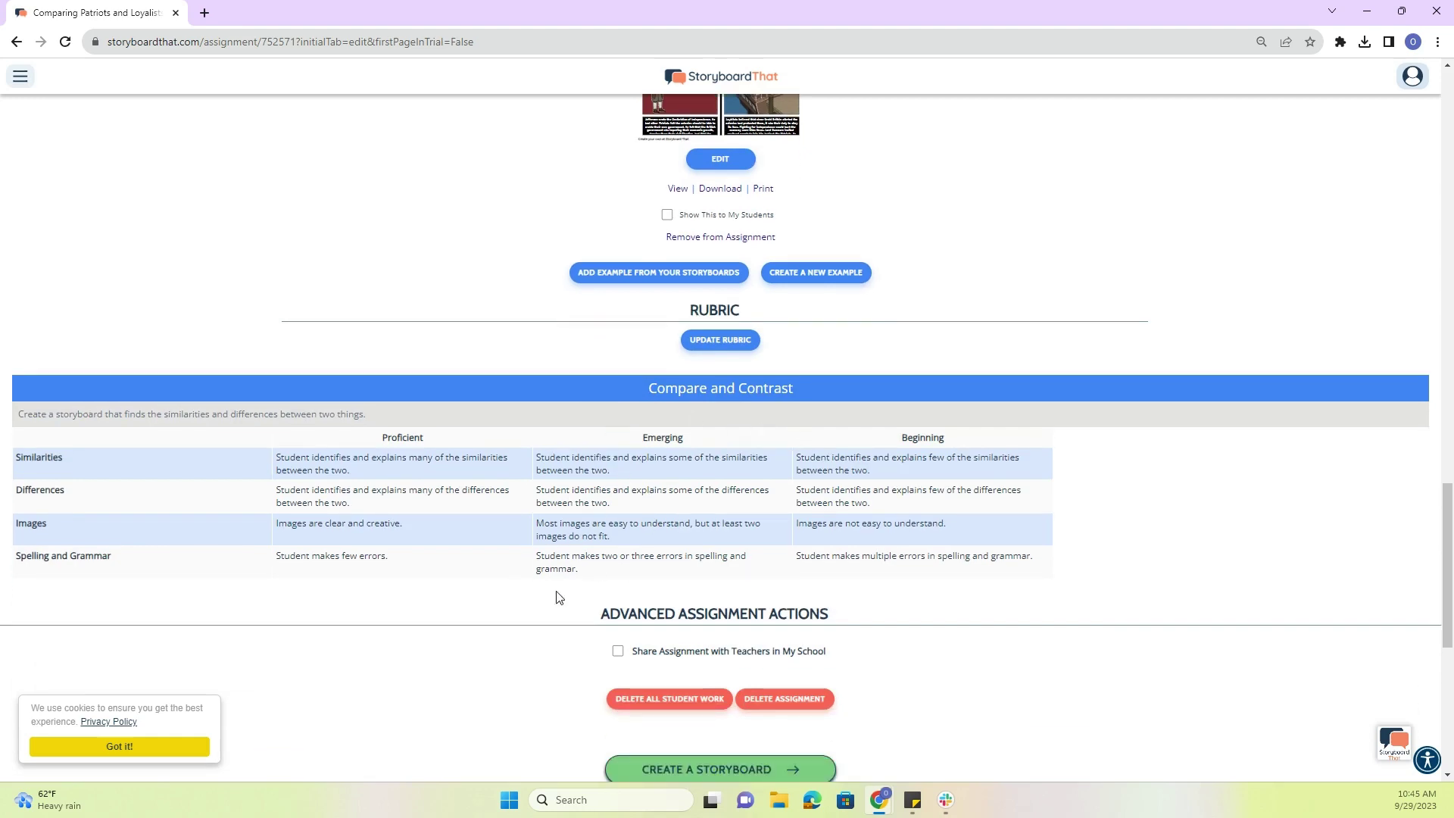
{"action": "scroll", "coordinate": [432, 493], "scroll_direction": "down", "scroll_amount": 3}
{"action": "scroll", "coordinate": [432, 494], "scroll_direction": "up", "scroll_amount": 13}
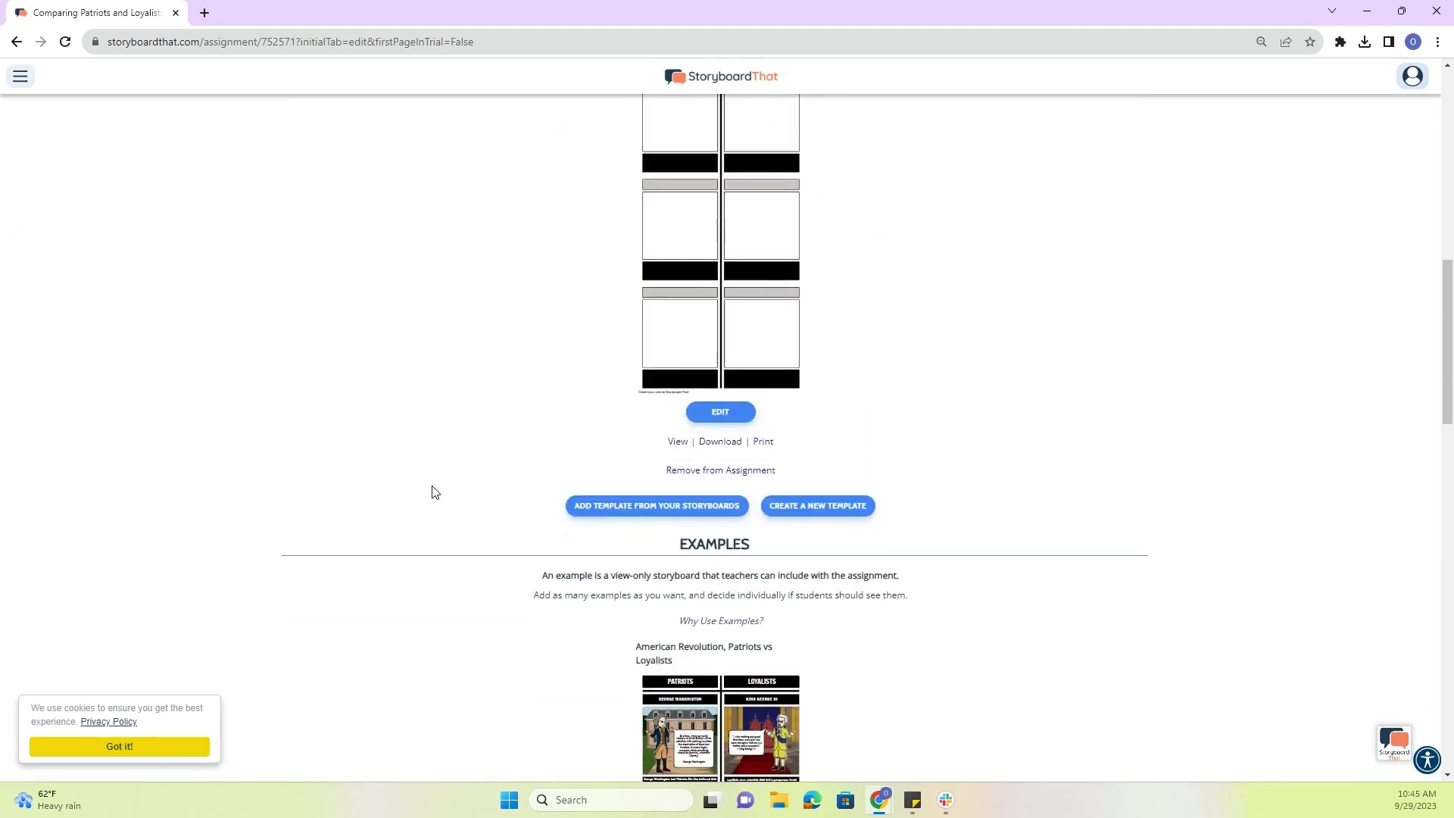
{"action": "scroll", "coordinate": [432, 493], "scroll_direction": "up", "scroll_amount": 10}
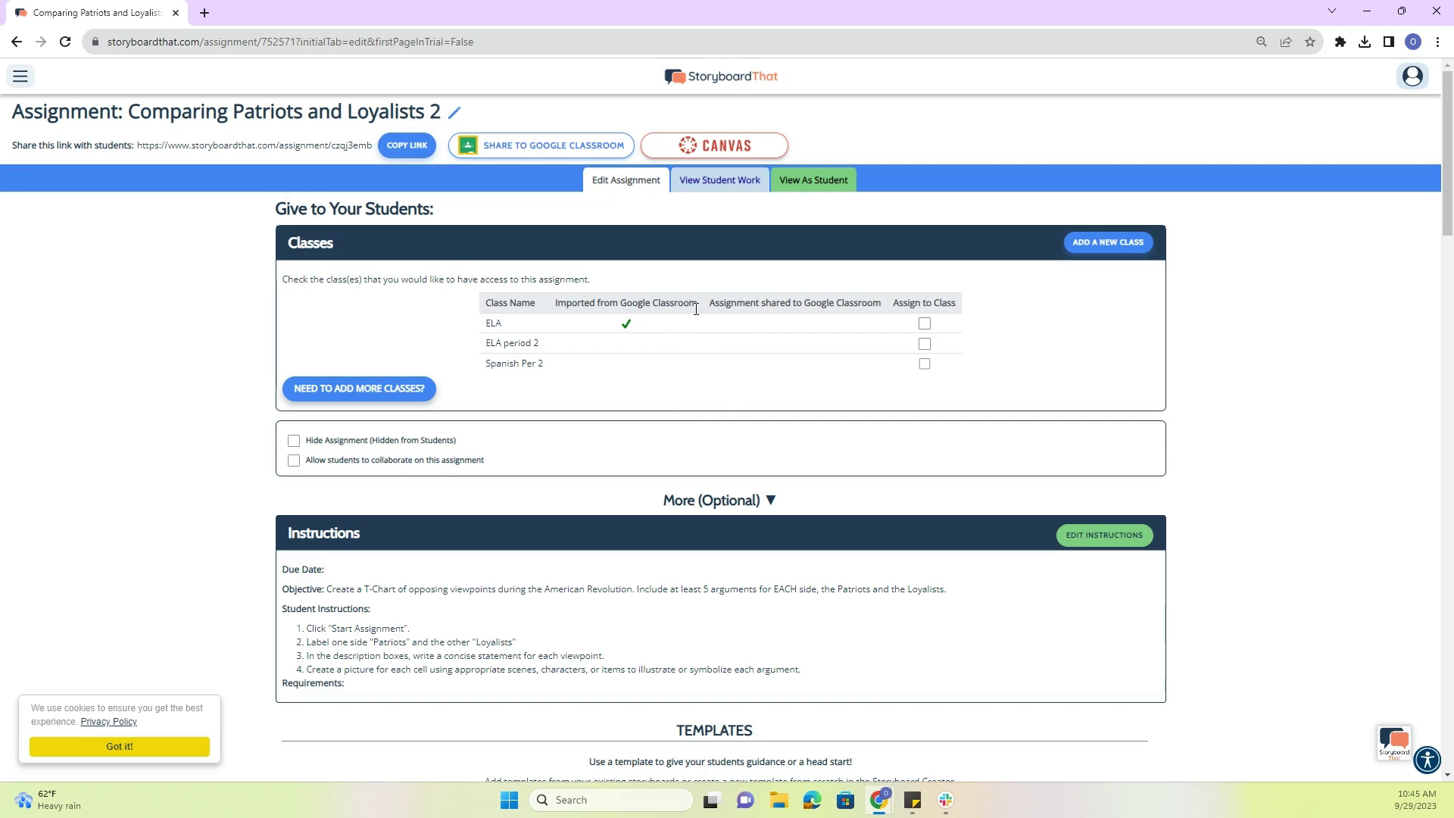
- Go to Lesson Plans, peek at World Languages, then return to the Teacher Resources page
{"action": "left_click", "coordinate": [21, 76]}
{"action": "left_click", "coordinate": [45, 315]}
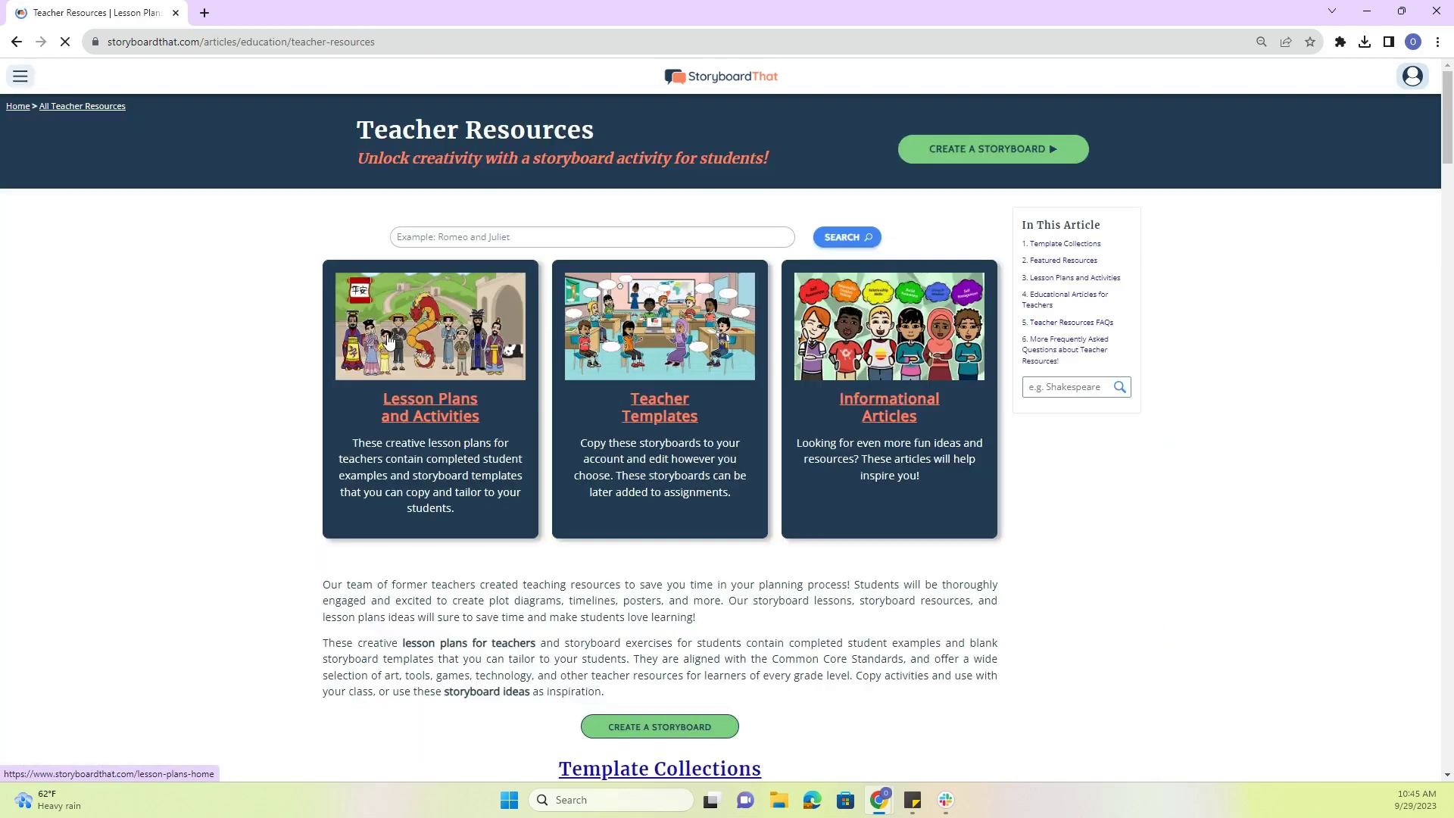
{"action": "scroll", "coordinate": [389, 340], "scroll_direction": "down", "scroll_amount": 20}
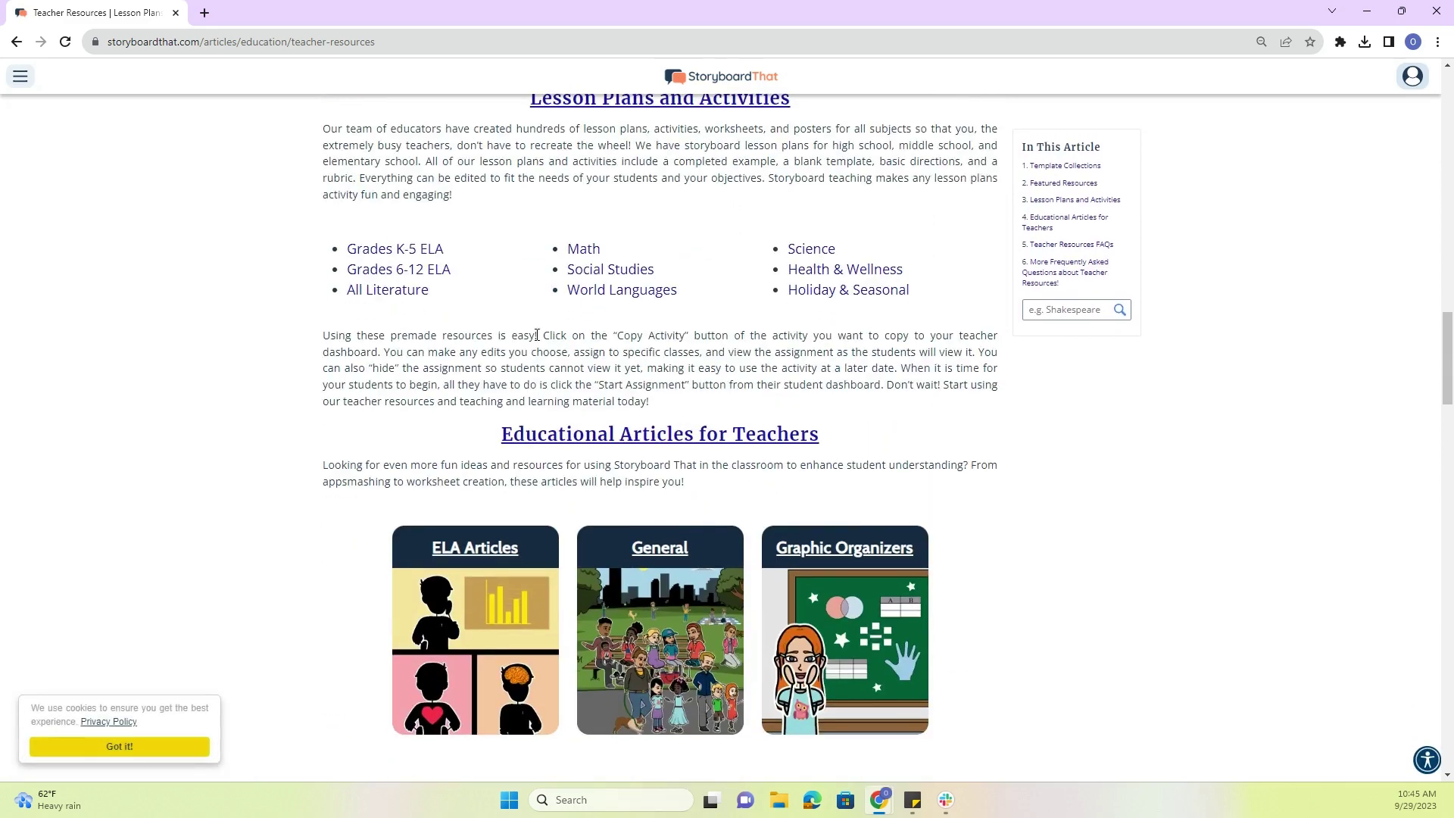
{"action": "scroll", "coordinate": [536, 335], "scroll_direction": "up", "scroll_amount": 2}
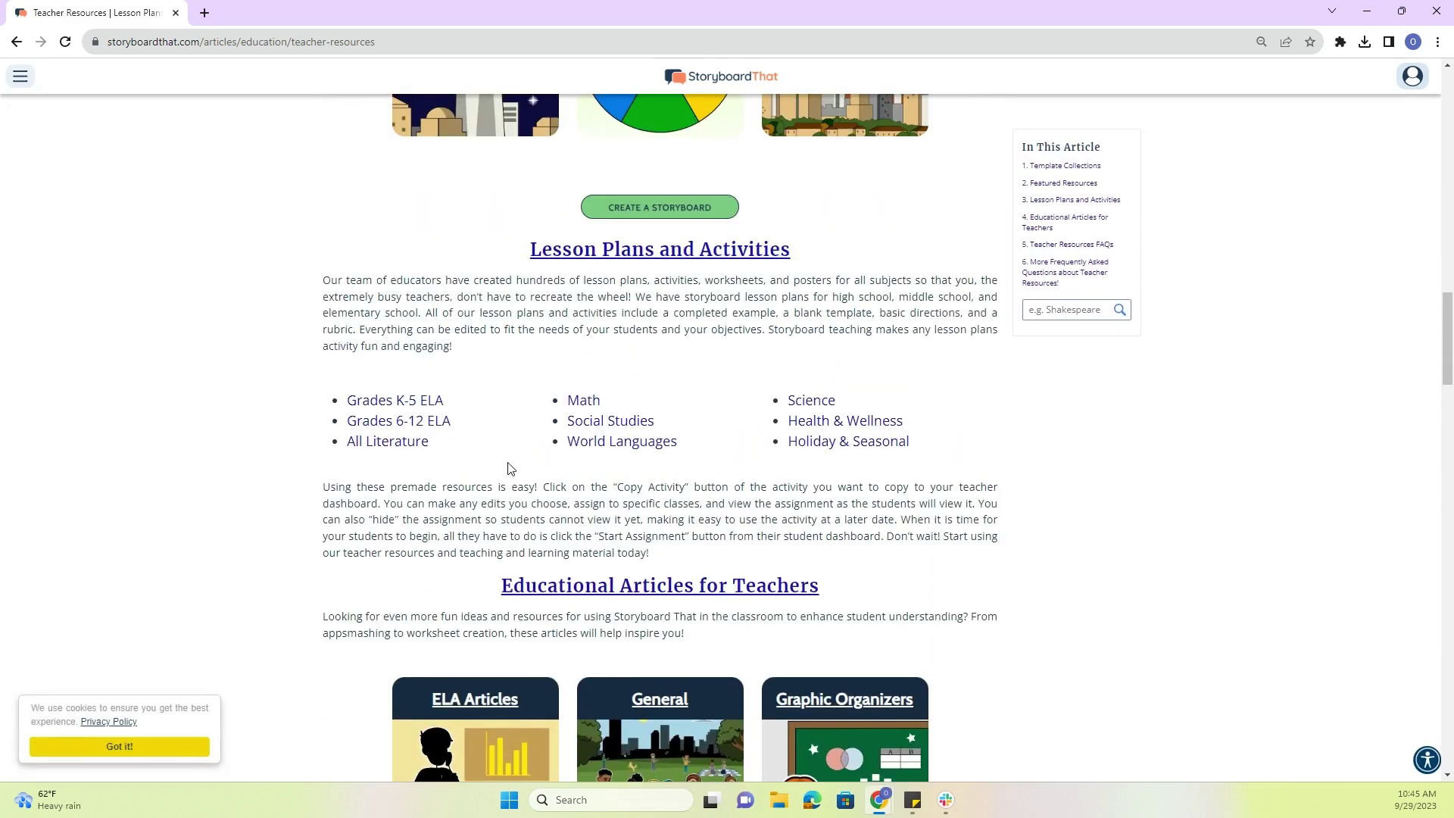
{"action": "left_click", "coordinate": [640, 447]}
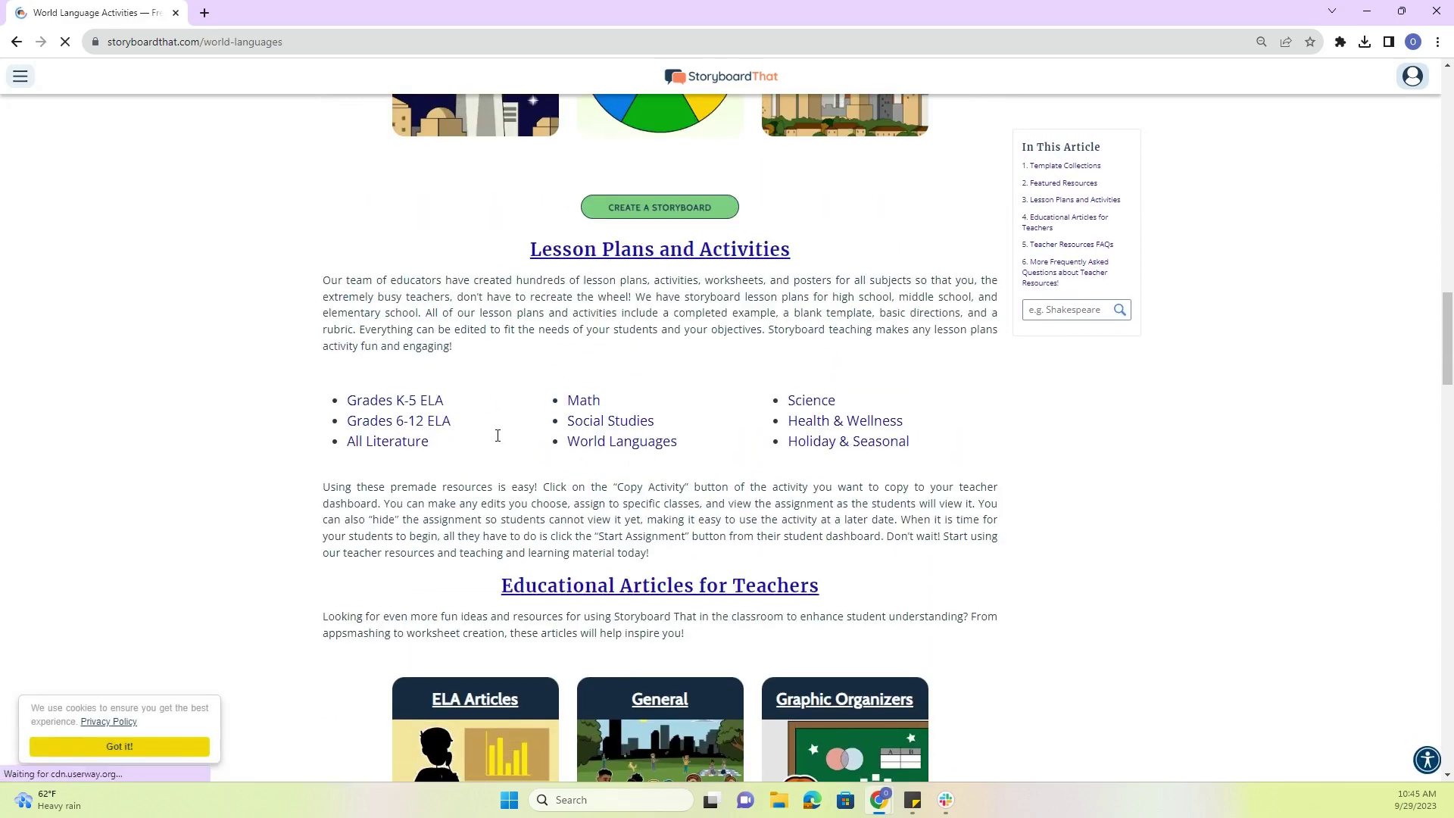
{"action": "scroll", "coordinate": [522, 374], "scroll_direction": "down", "scroll_amount": 3}
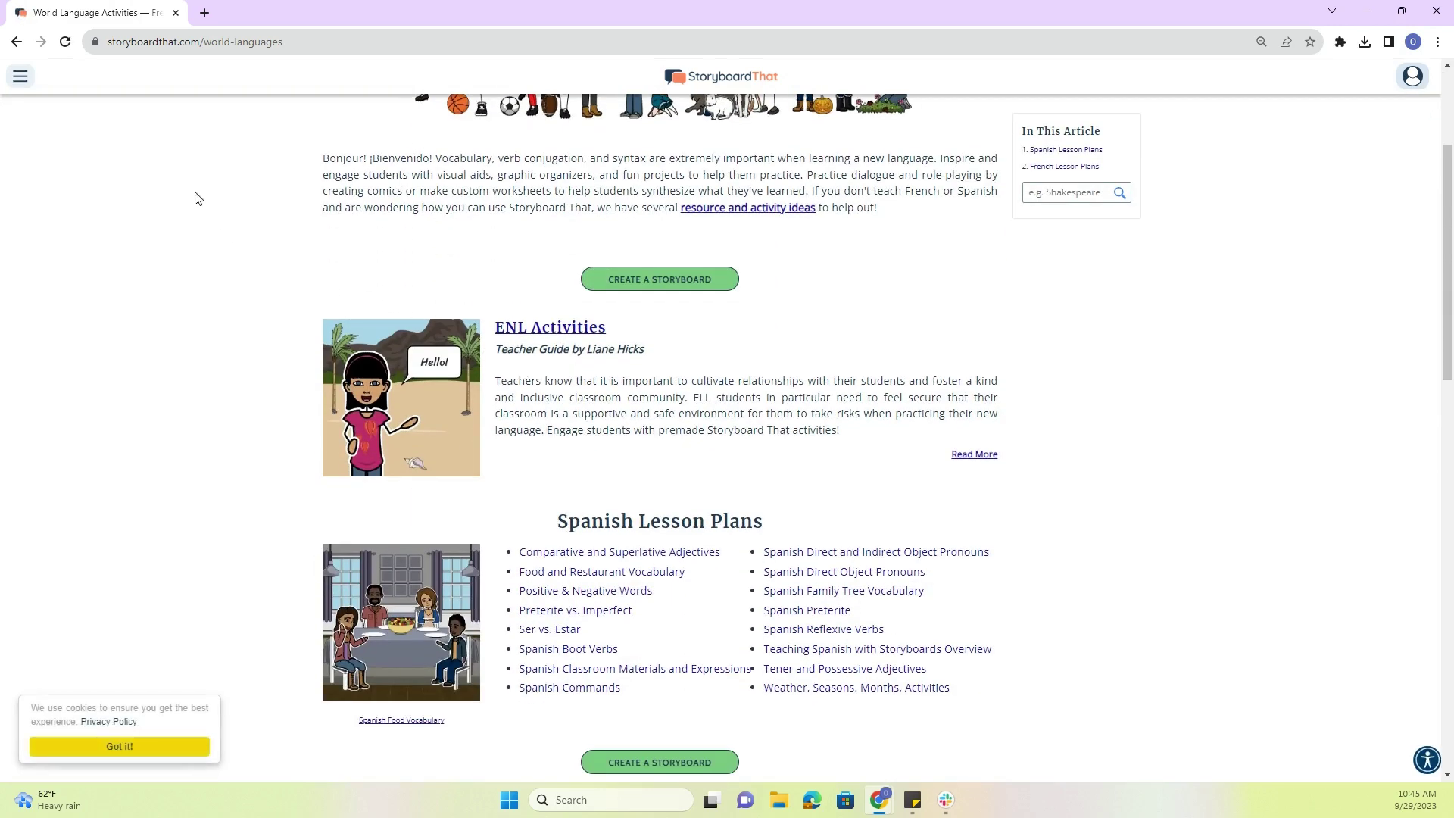
{"action": "left_click", "coordinate": [18, 43]}
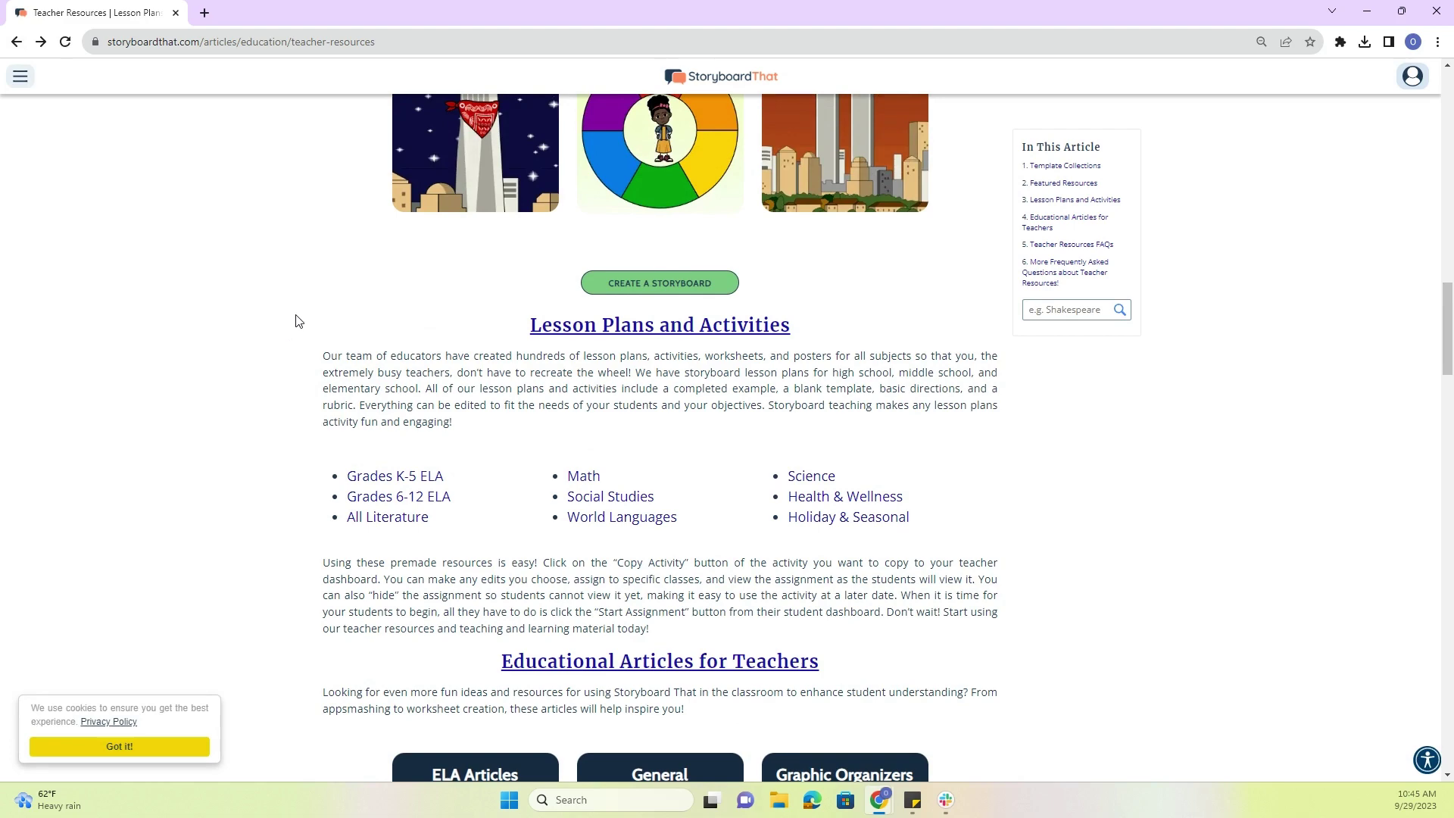
{"action": "scroll", "coordinate": [296, 318], "scroll_direction": "up", "scroll_amount": 13}
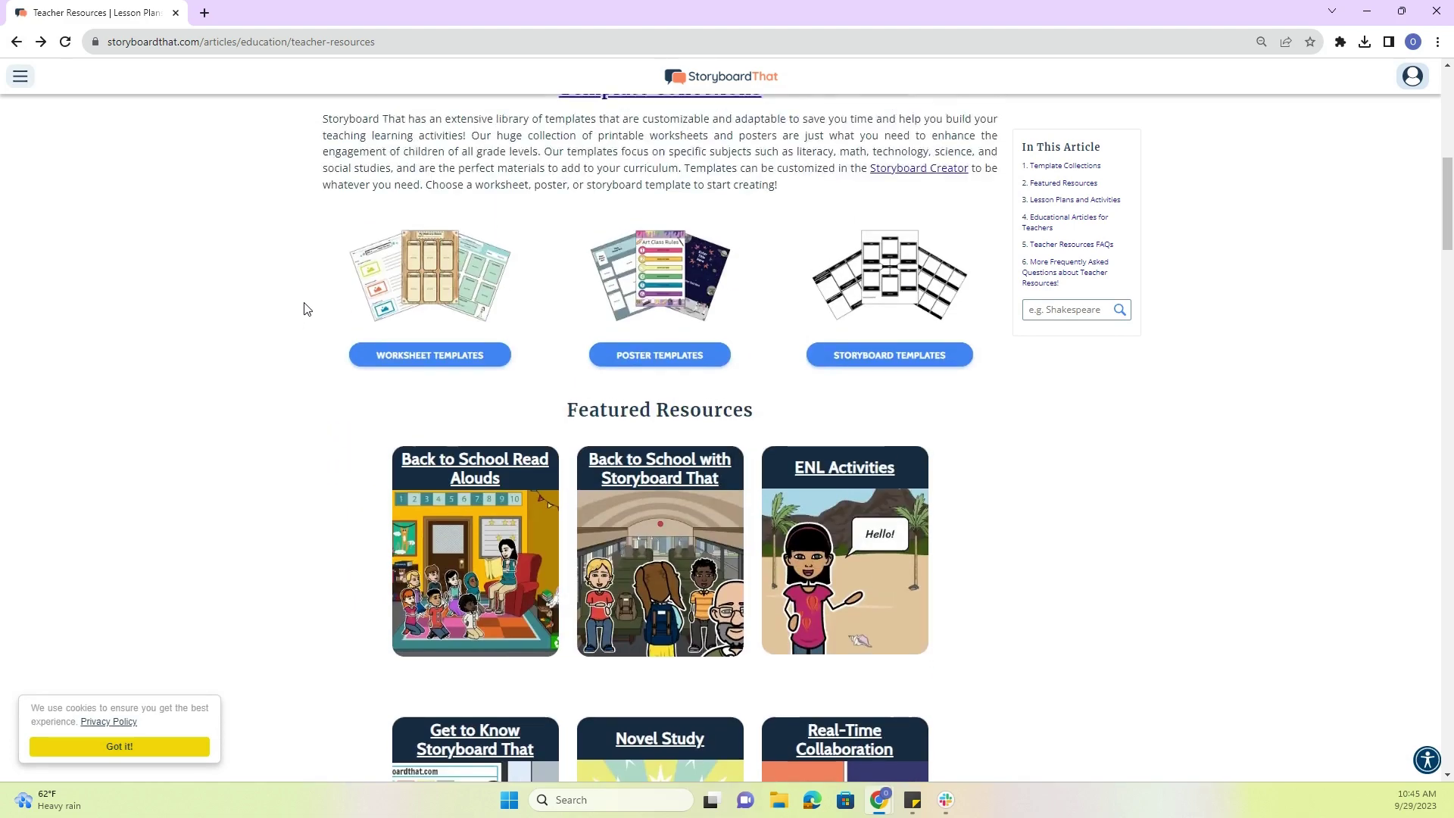
{"action": "scroll", "coordinate": [303, 295], "scroll_direction": "up", "scroll_amount": 9}
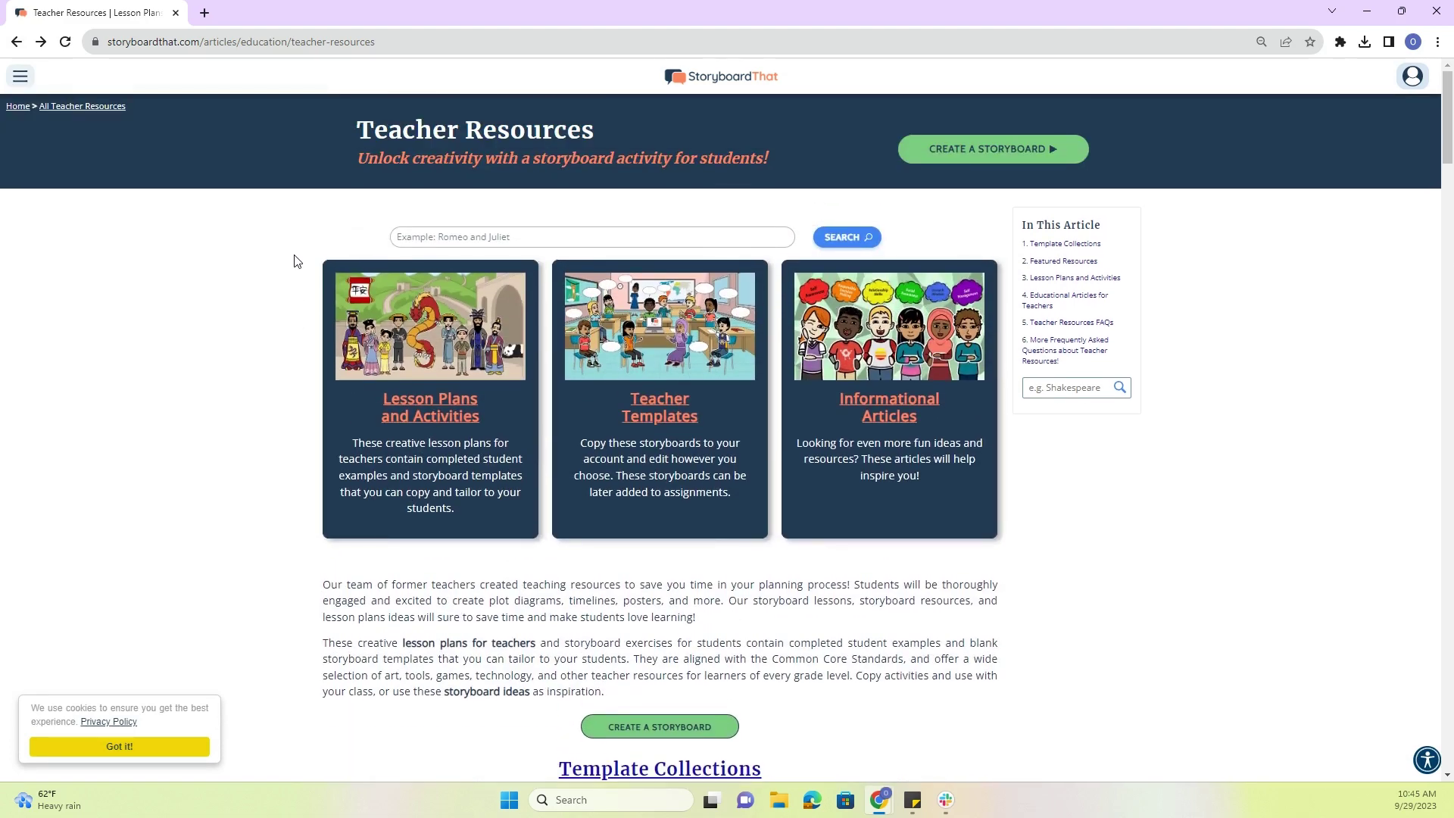